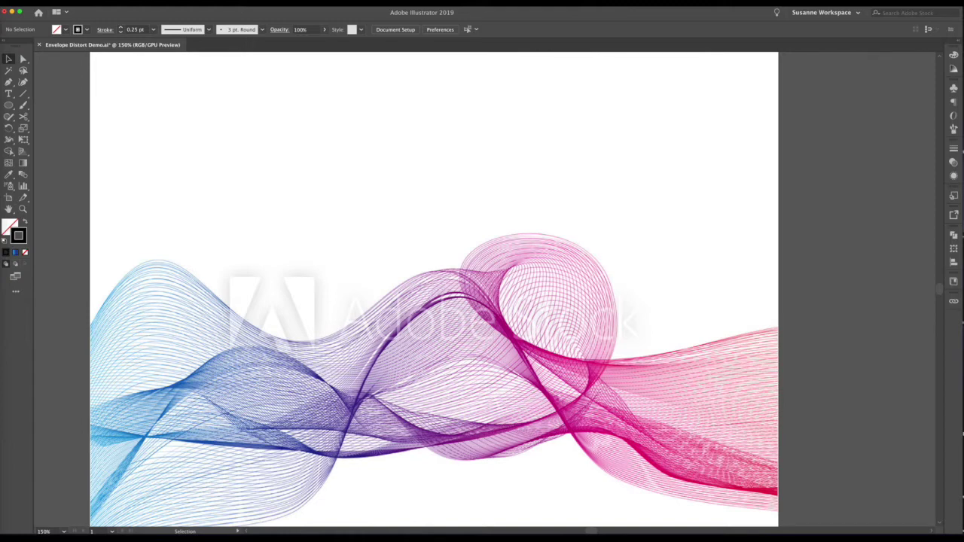
Select the wave blend and Shift-drag a corner to scale it down inside the artboard.
key(super+y)
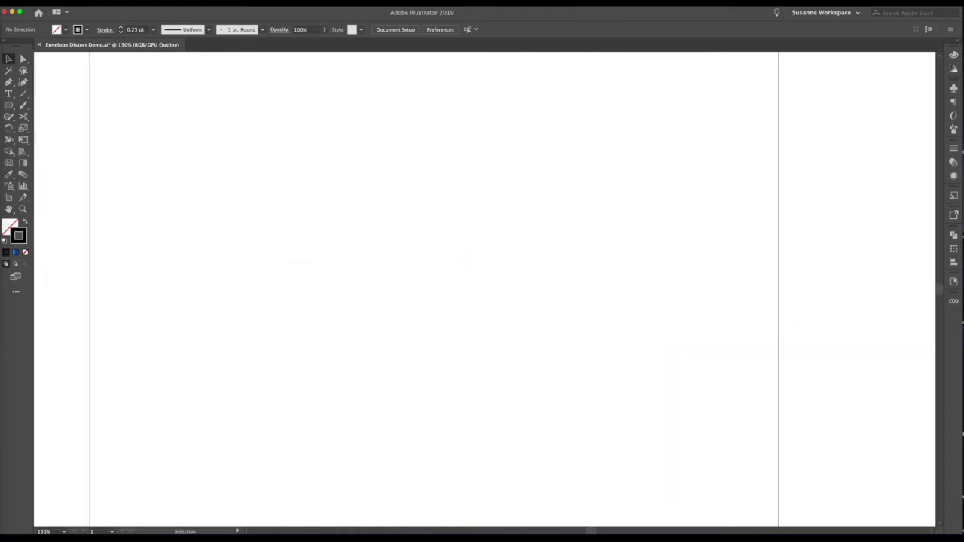
key(super+y)
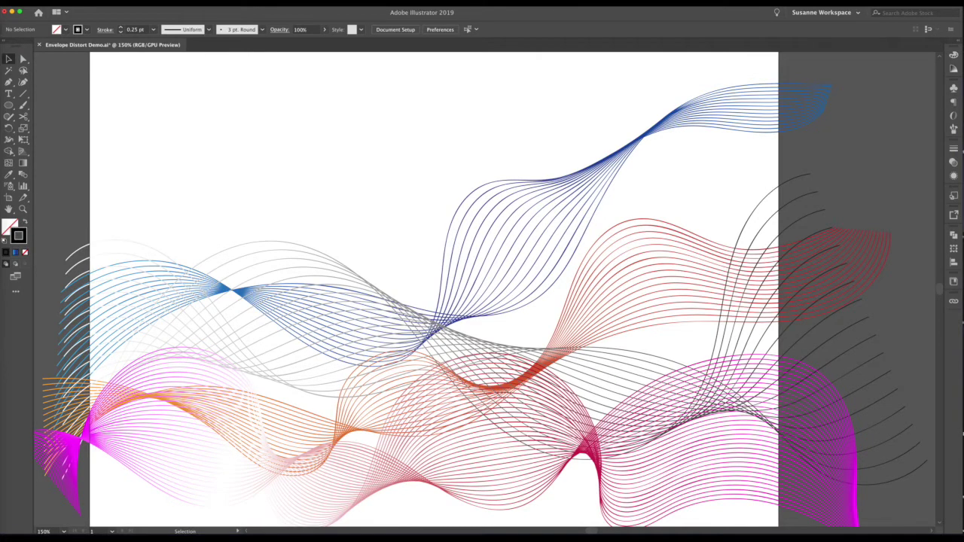
key(super+a)
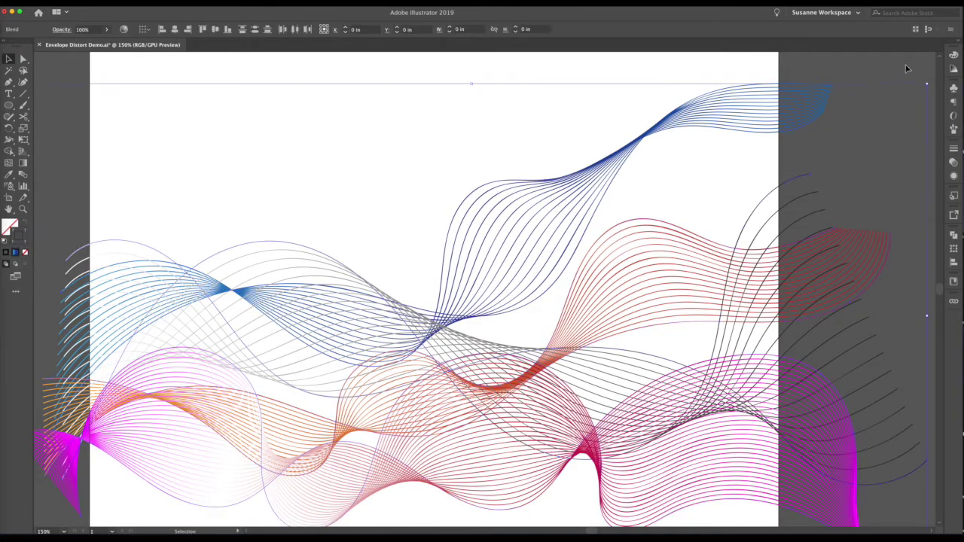
drag(906, 100, 839, 132)
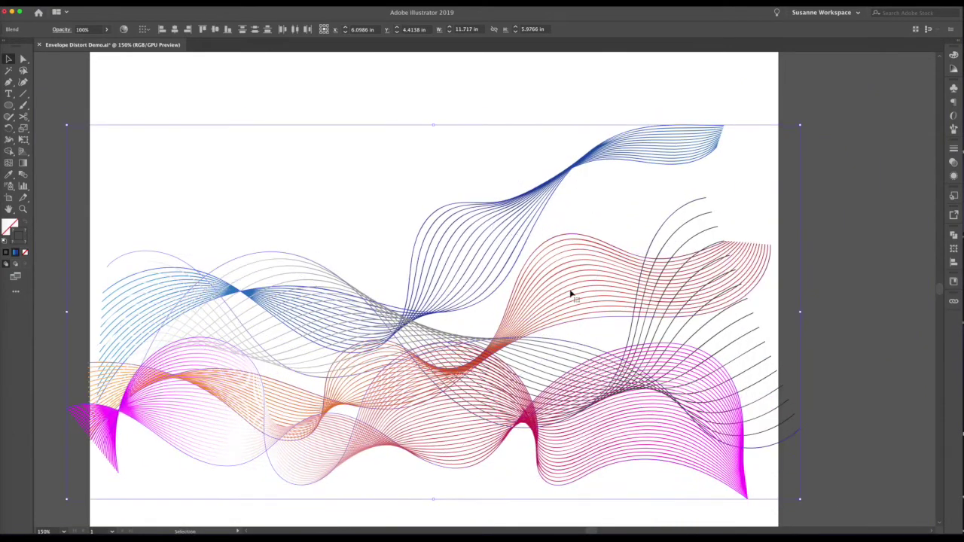
click(850, 241)
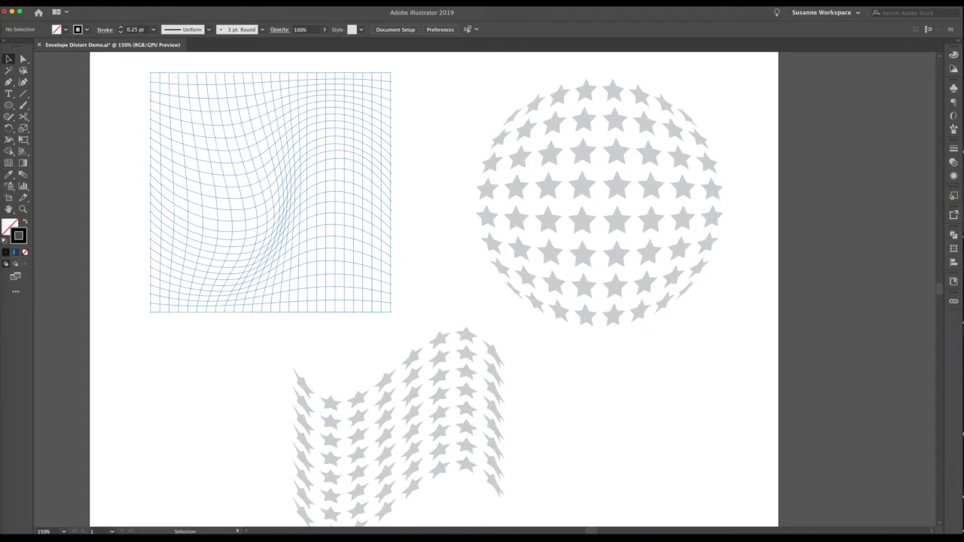
key(super+y)
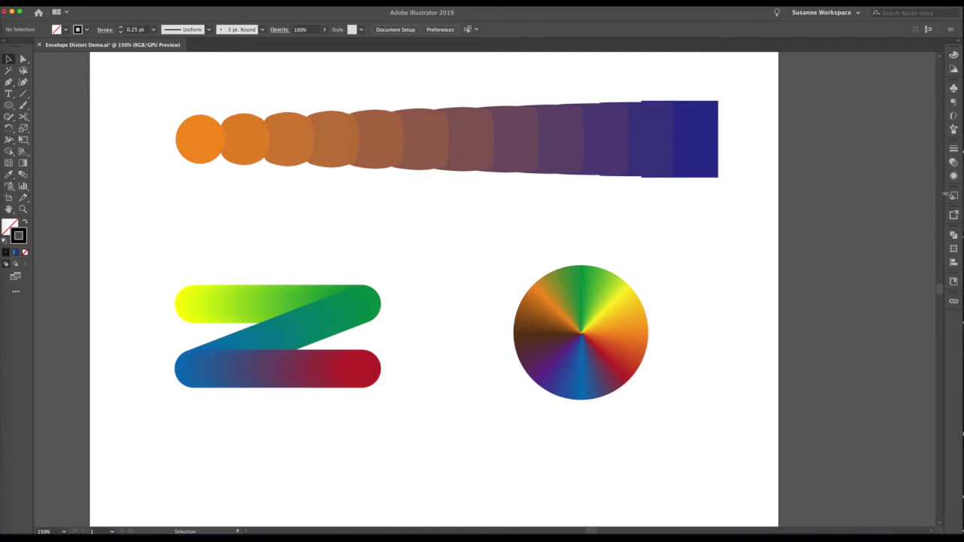
key(super+y)
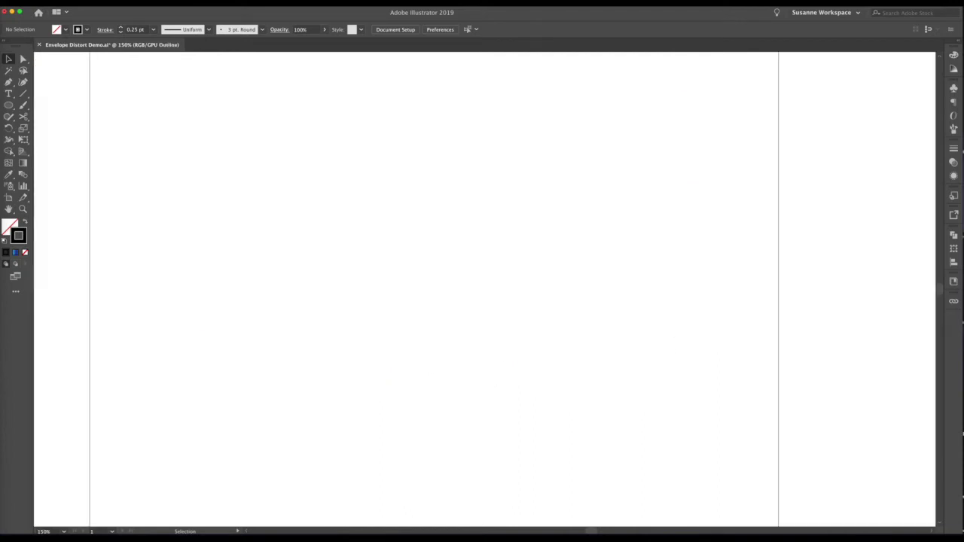
key(super+y)
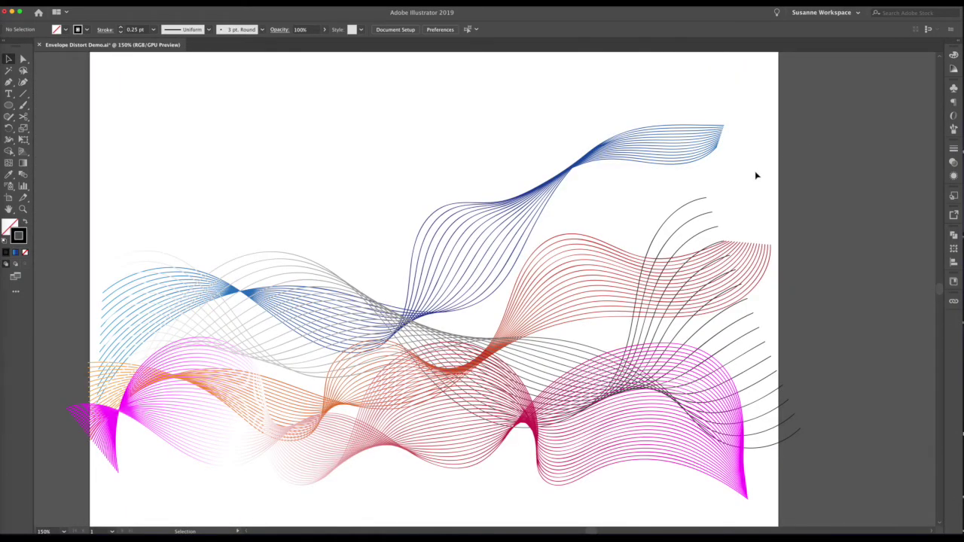
Toggle between Outline and Preview views with the View menu and Cmd+Y, ending in Preview.
key(super+y)
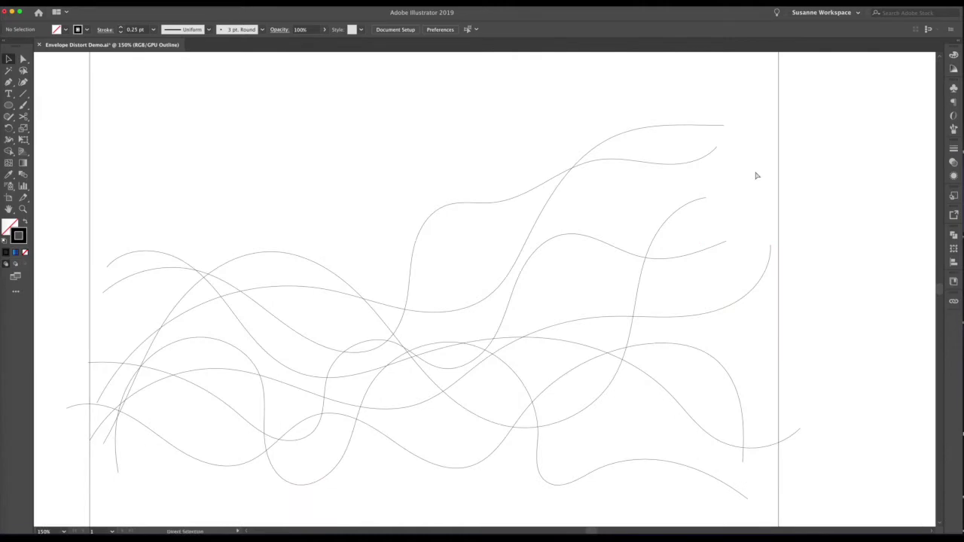
key(super+y)
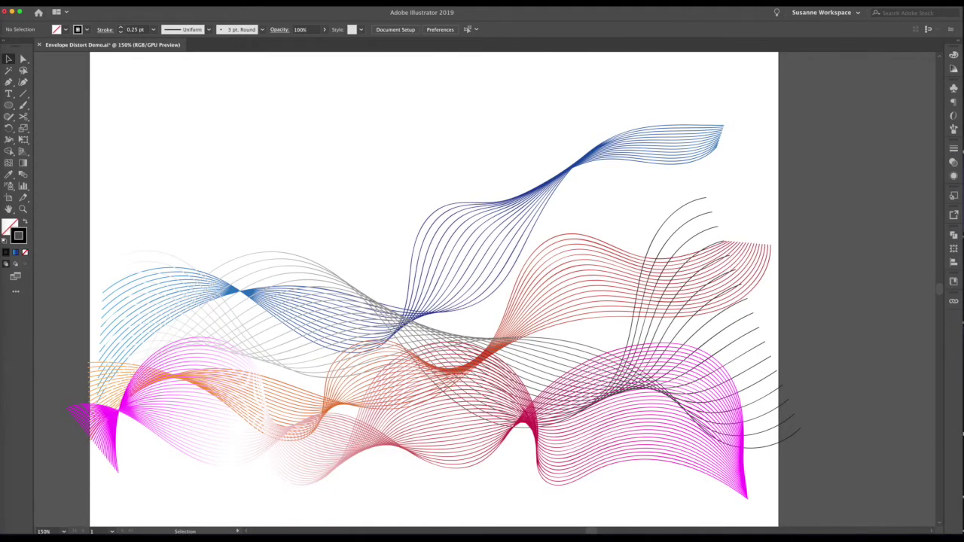
click(169, 1)
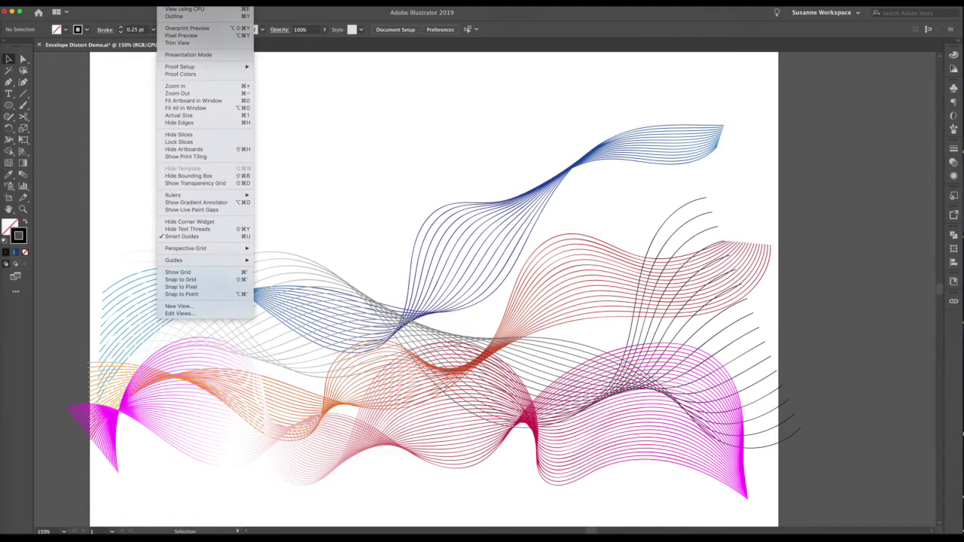
click(173, 15)
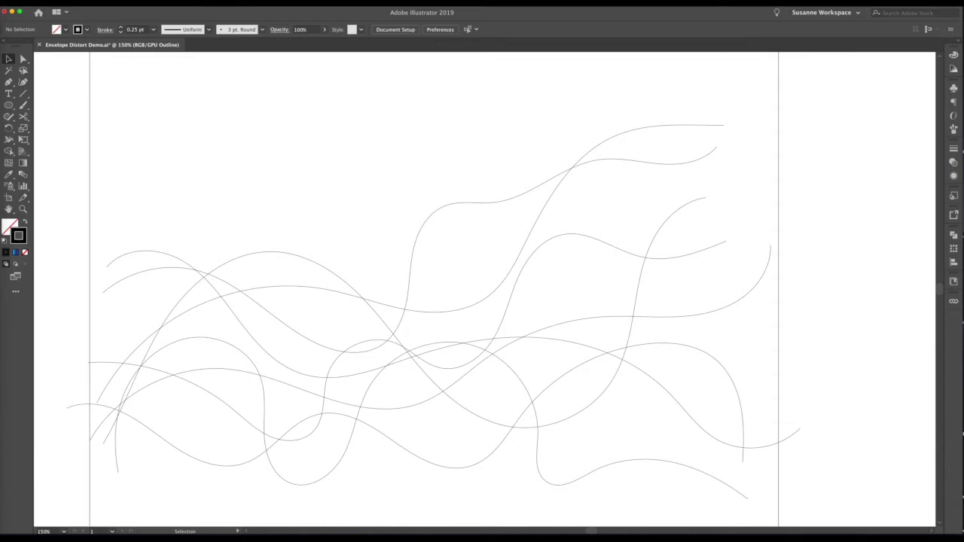
click(172, 2)
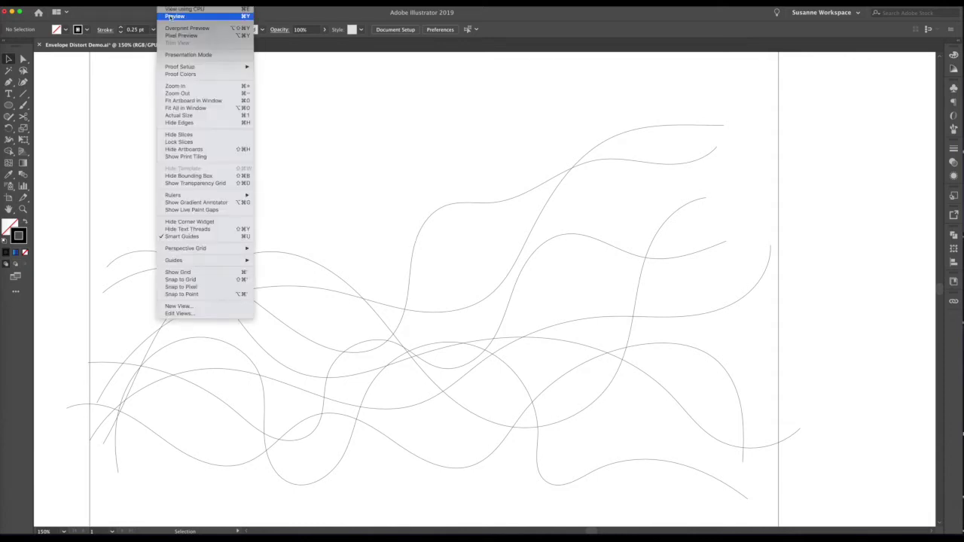
click(172, 17)
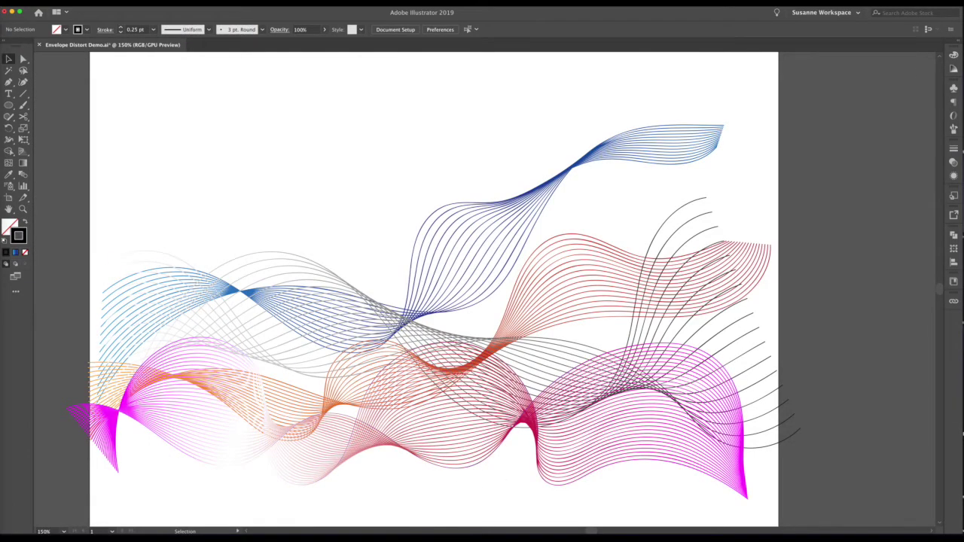
key(super+y)
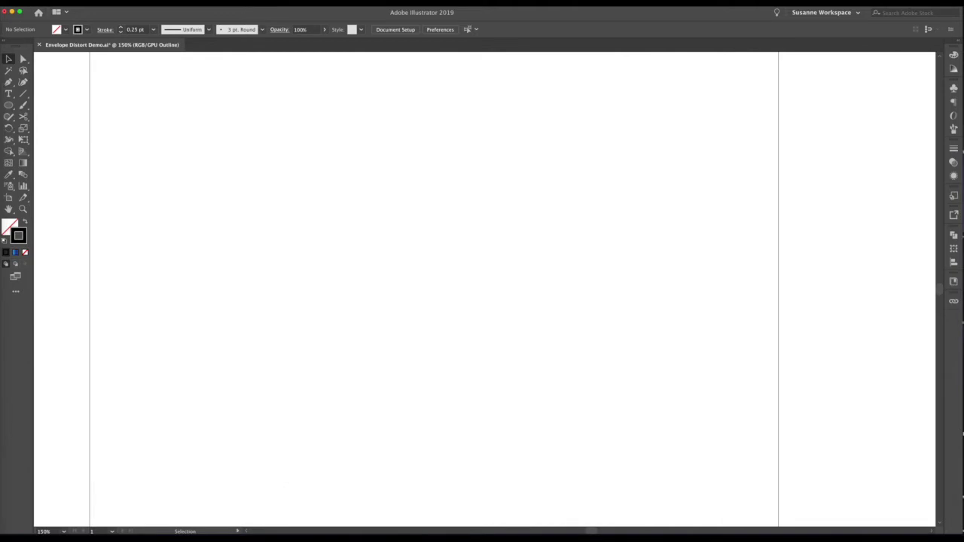
key(super+y)
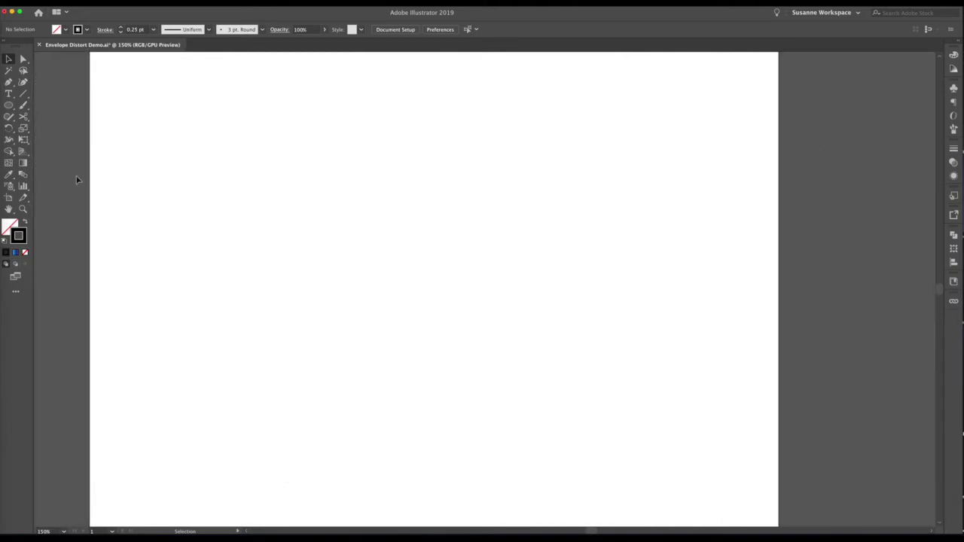
Choose the Paintbrush tool from the toolbar.
click(23, 105)
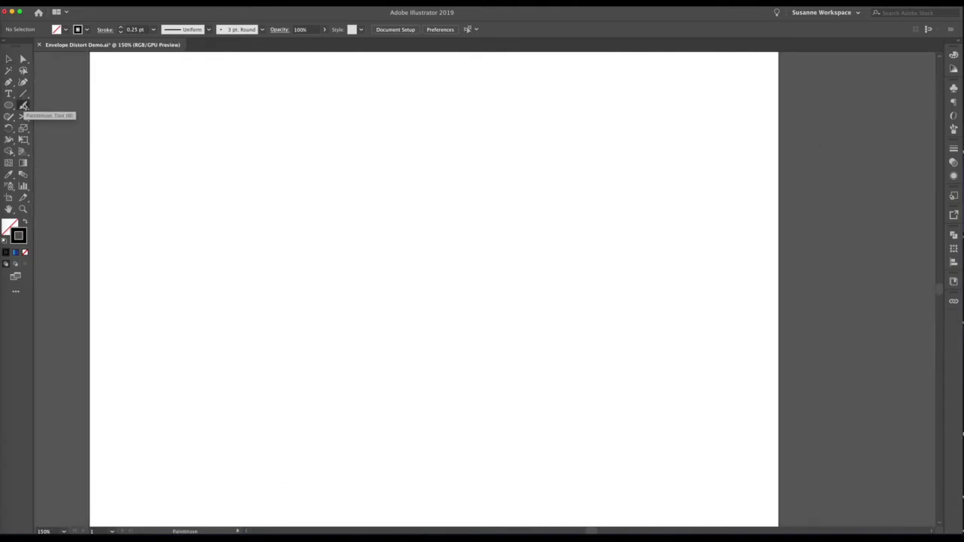
click(24, 106)
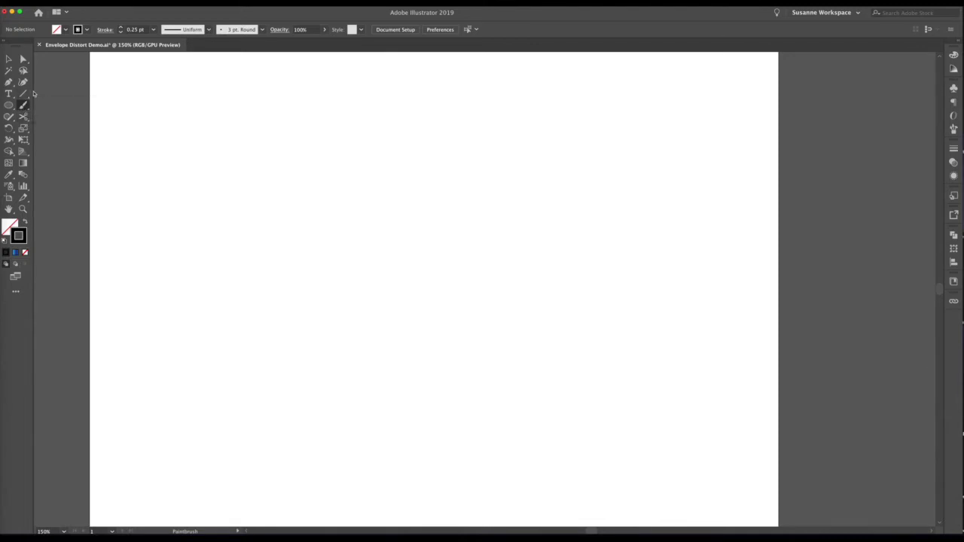
click(8, 82)
click(9, 83)
click(23, 106)
Draw several long freehand curves sweeping and looping across the artboard.
mouse_move(75, 315)
mouse_down()
mouse_move(94, 293)
mouse_move(183, 271)
mouse_move(282, 336)
mouse_move(381, 347)
mouse_move(392, 332)
mouse_move(528, 295)
mouse_move(626, 321)
mouse_move(751, 219)
mouse_move(887, 160)
mouse_up()
mouse_move(77, 181)
mouse_down()
mouse_move(138, 244)
mouse_move(203, 382)
mouse_move(289, 418)
mouse_move(354, 384)
mouse_move(400, 306)
mouse_move(490, 258)
mouse_move(591, 312)
mouse_move(605, 335)
mouse_move(646, 343)
mouse_move(776, 343)
mouse_move(843, 277)
mouse_up()
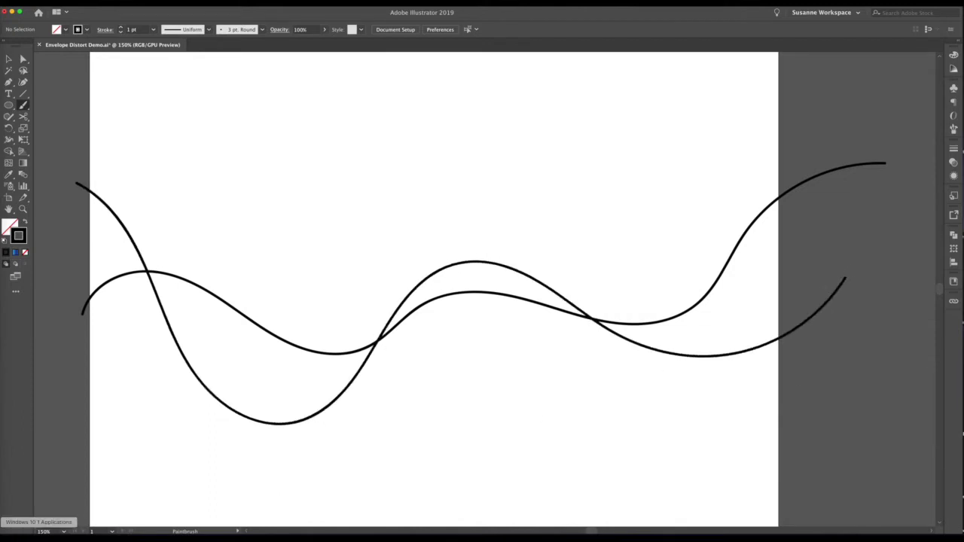
mouse_move(65, 440)
mouse_down()
mouse_move(151, 380)
mouse_move(281, 379)
mouse_move(396, 464)
mouse_move(490, 450)
mouse_move(515, 414)
mouse_move(551, 187)
mouse_move(610, 102)
mouse_move(698, 108)
mouse_move(725, 168)
mouse_move(671, 291)
mouse_move(673, 371)
mouse_move(730, 415)
mouse_move(836, 410)
mouse_up()
drag(882, 381, 889, 372)
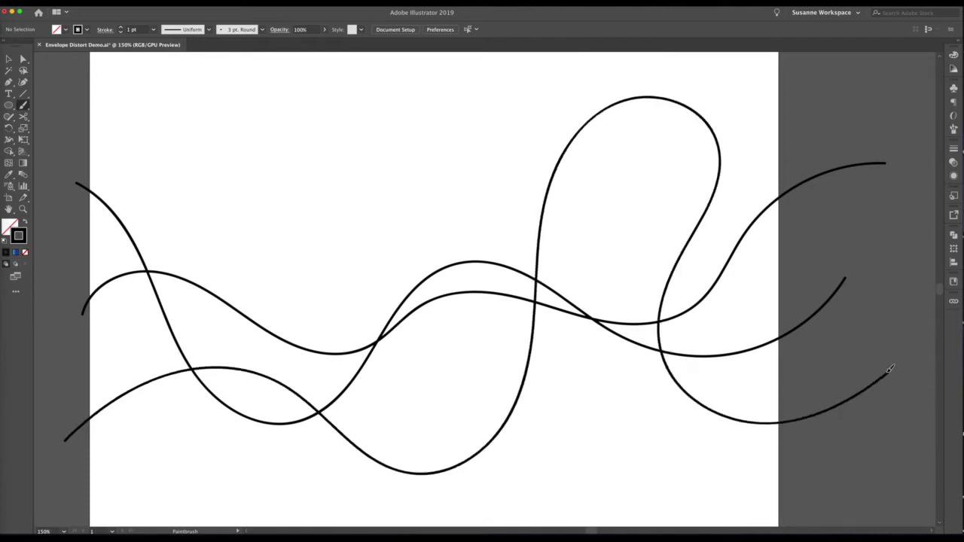
mouse_move(59, 372)
mouse_down()
mouse_move(168, 281)
mouse_move(300, 237)
mouse_move(320, 317)
mouse_move(319, 518)
mouse_move(347, 528)
mouse_move(474, 516)
mouse_move(603, 239)
mouse_move(644, 230)
mouse_move(713, 281)
mouse_move(763, 343)
mouse_move(863, 358)
mouse_up()
scroll(506, 371, down, 3)
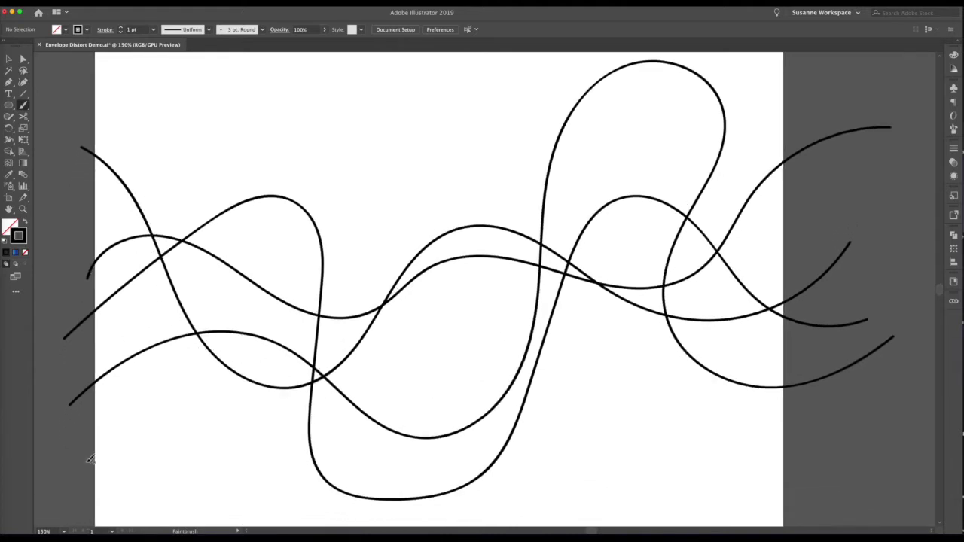
mouse_move(75, 458)
mouse_down()
mouse_move(253, 319)
mouse_move(373, 319)
mouse_move(480, 375)
mouse_move(575, 368)
mouse_move(758, 248)
mouse_move(865, 237)
mouse_up()
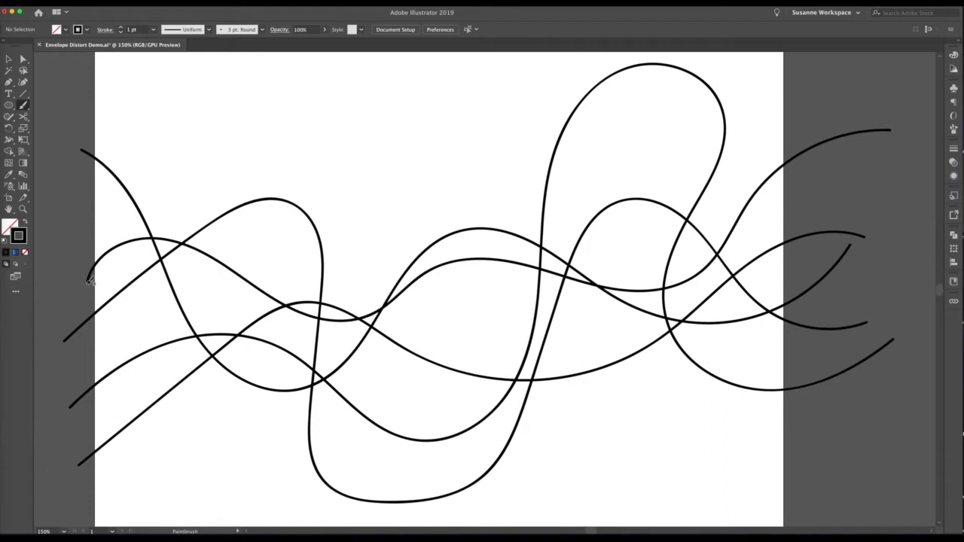
mouse_move(77, 293)
mouse_down()
mouse_move(254, 461)
mouse_move(318, 476)
mouse_move(603, 415)
mouse_move(830, 437)
mouse_up()
Marquee-select all the drawn curves and set their stroke weight to 0.25 pt.
click(8, 59)
drag(52, 84, 380, 492)
click(153, 29)
click(155, 43)
click(157, 95)
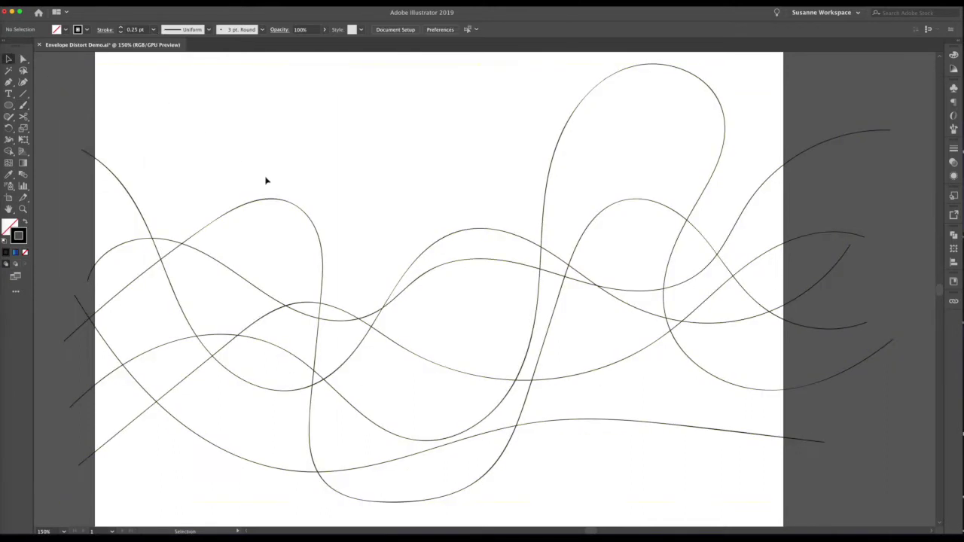
Shift-select three curves to blend together.
click(277, 202)
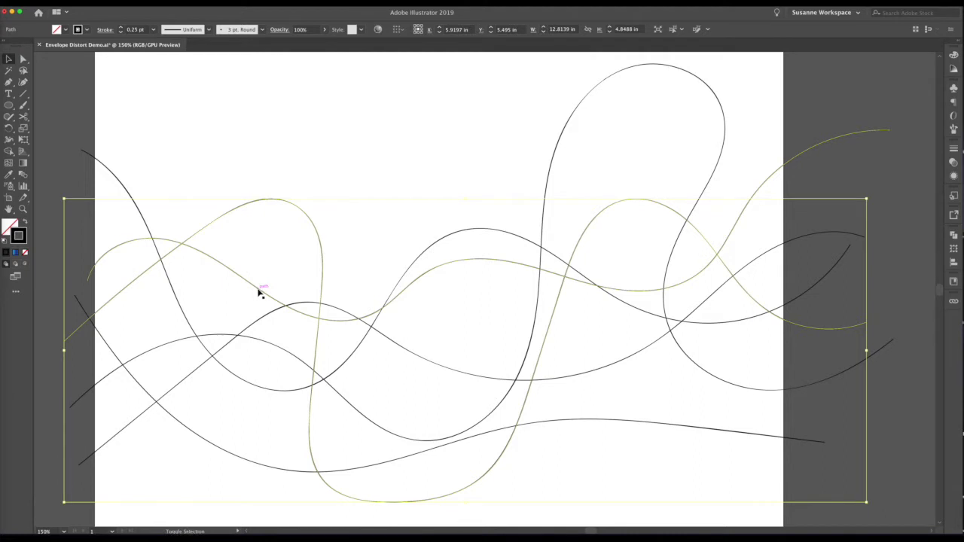
shift+click(258, 294)
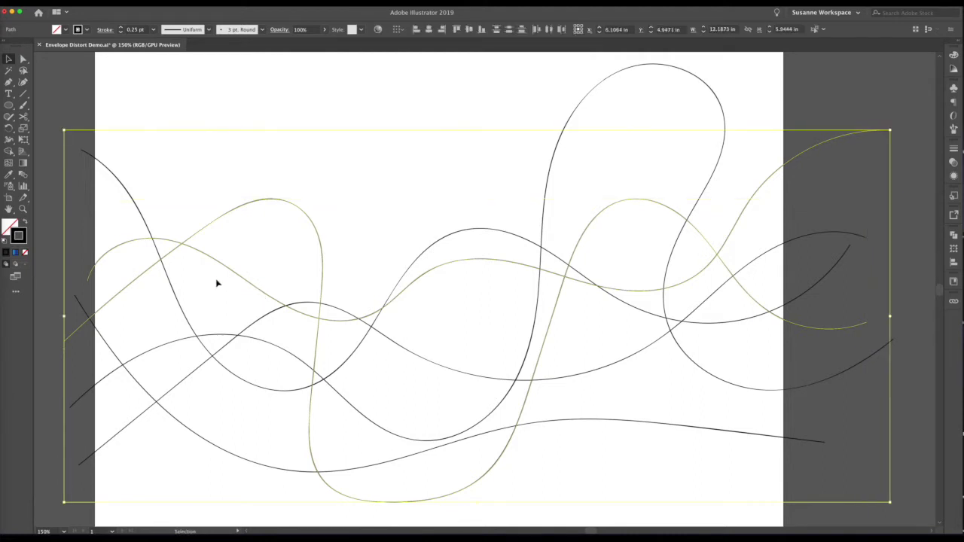
shift+click(124, 185)
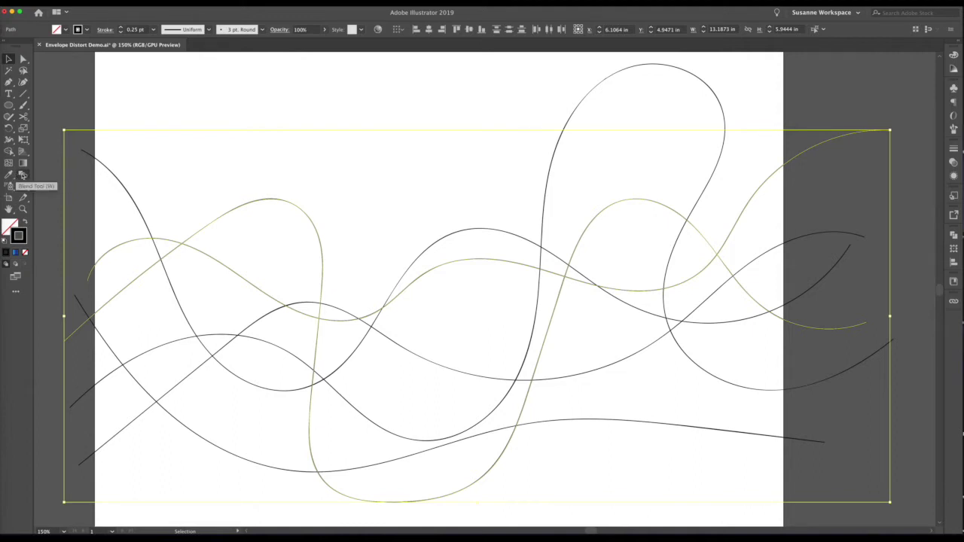
Set Blend Options to Specified Steps and blend the selected curves into a 30-step ribbon.
double_click(23, 176)
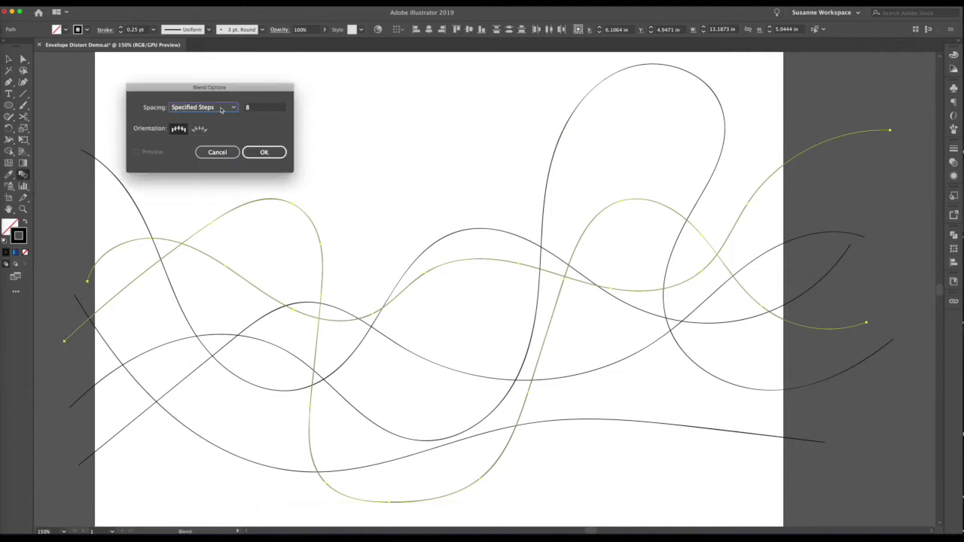
click(208, 109)
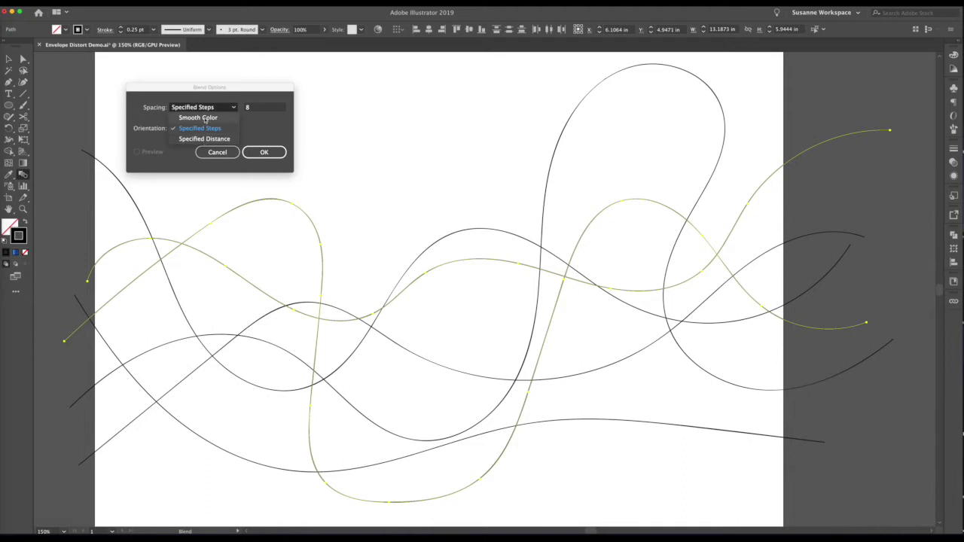
click(197, 118)
click(194, 107)
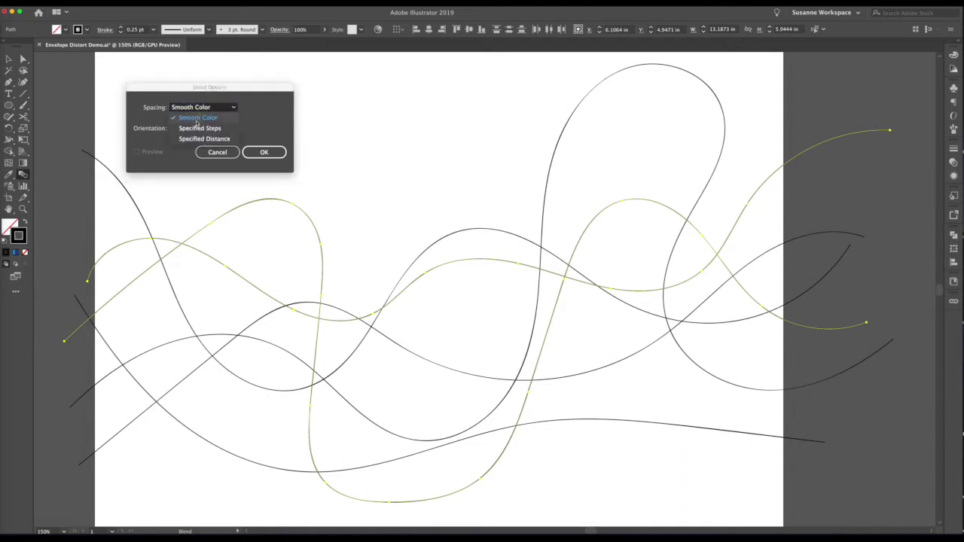
click(197, 117)
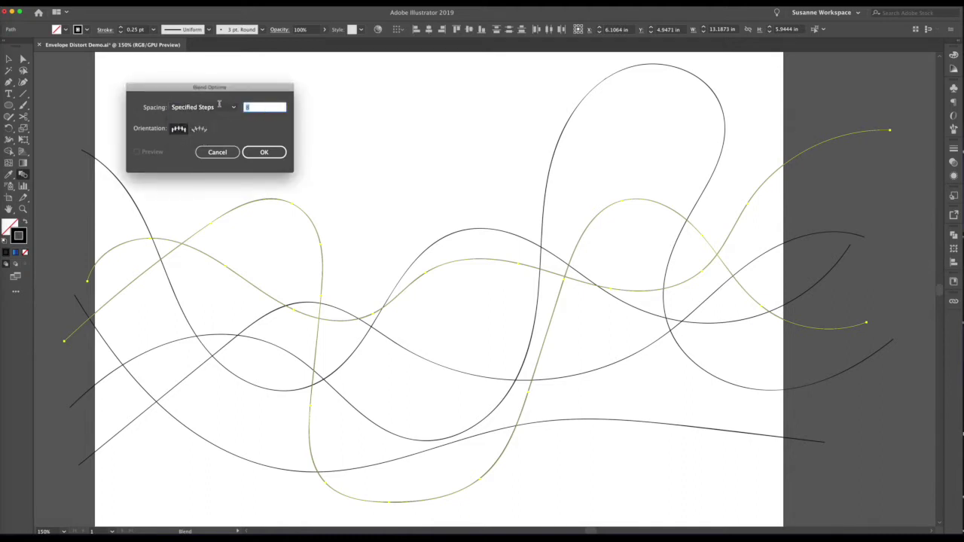
text(5)
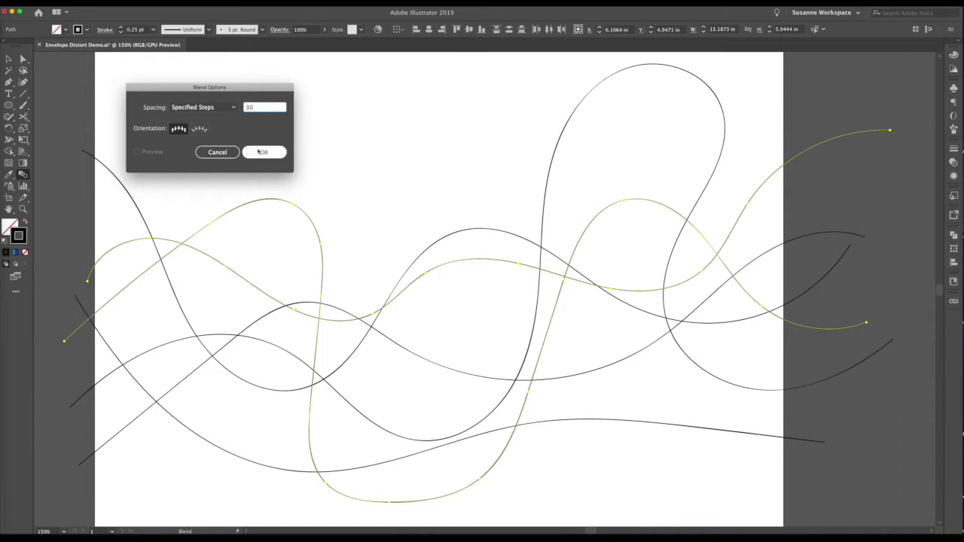
click(260, 151)
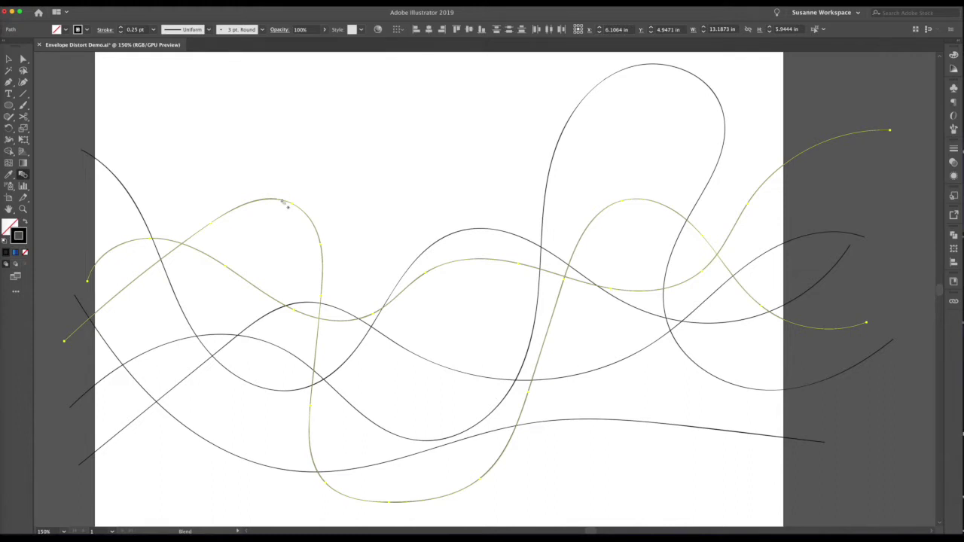
click(262, 293)
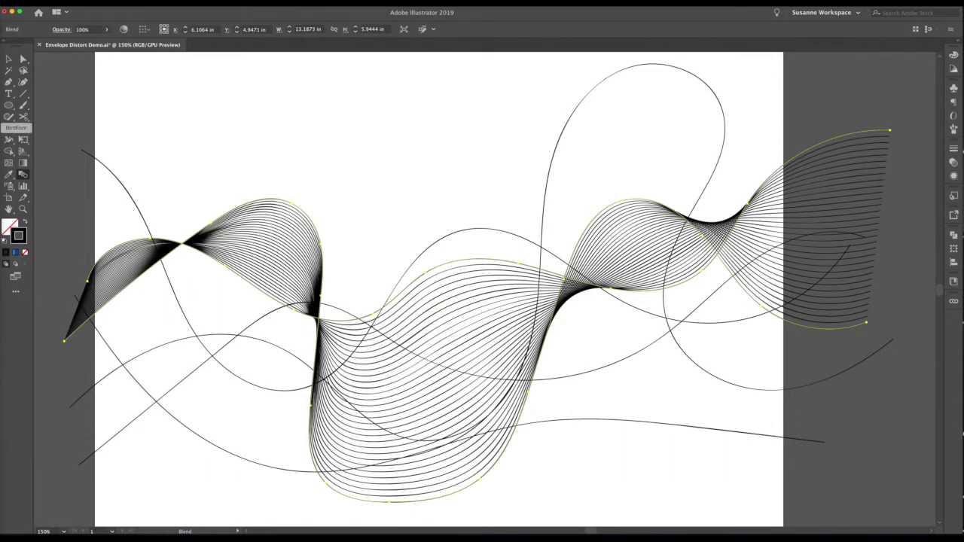
click(8, 60)
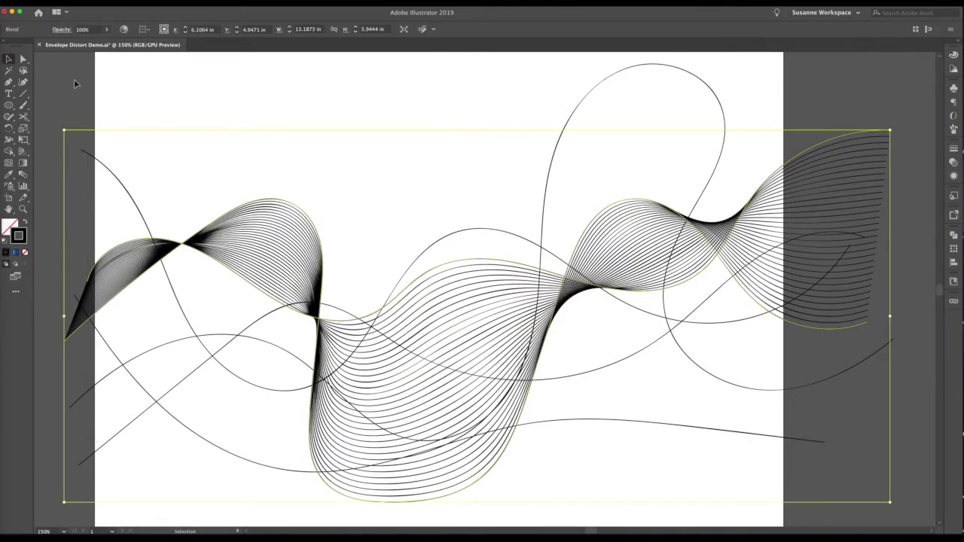
Select the big top loop curve together with its neighbouring curves.
click(73, 79)
click(114, 173)
shift+click(157, 347)
shift+click(156, 352)
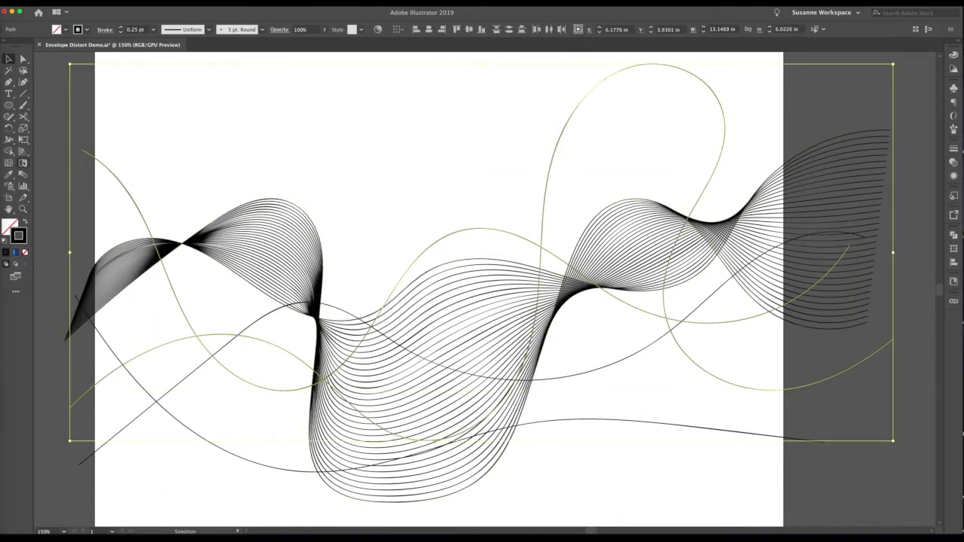
Set the Blend Options to 40 specified steps.
double_click(23, 174)
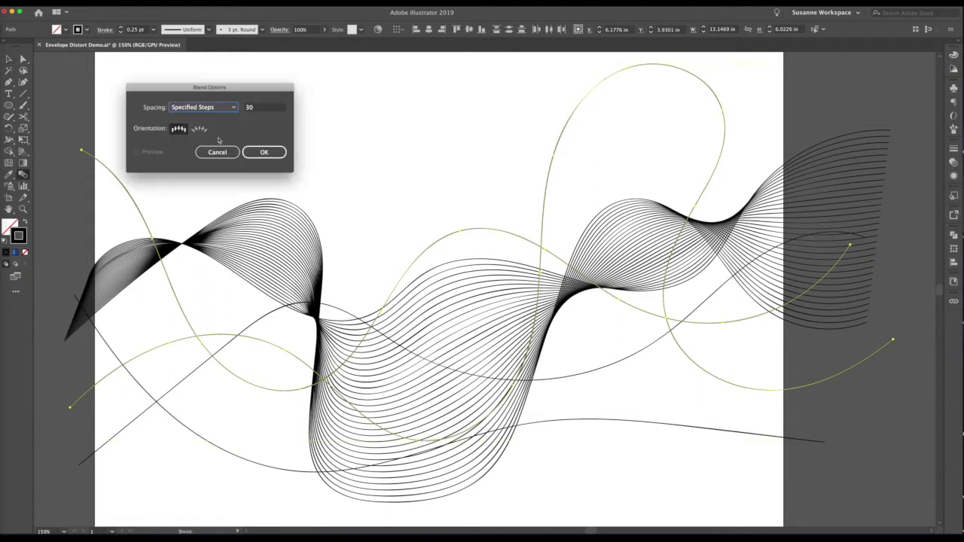
click(260, 108)
text(40)
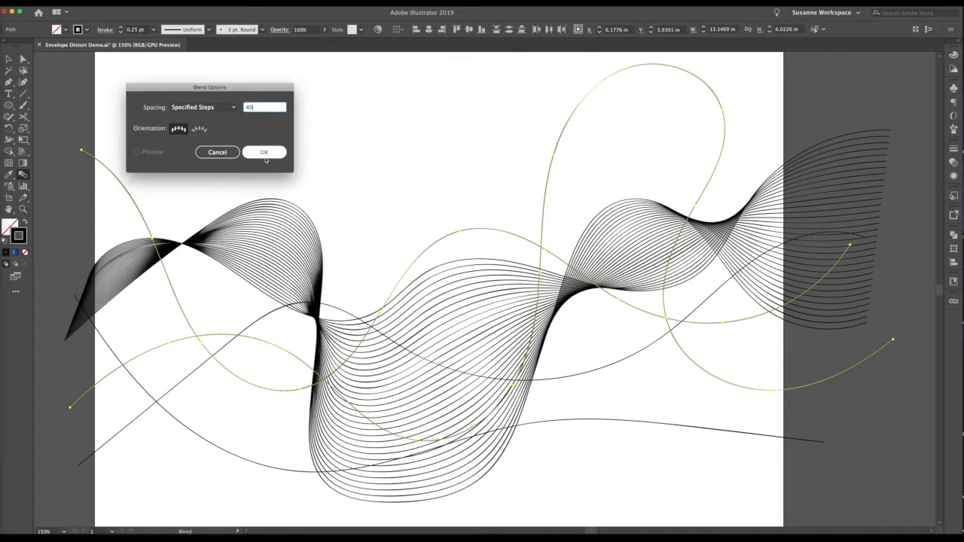
click(264, 152)
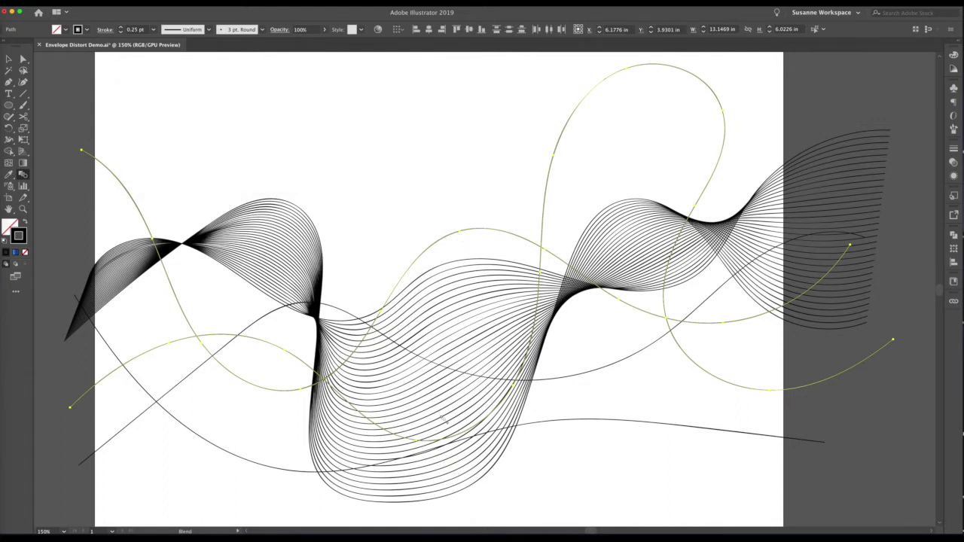
Make the blend with Cmd+Alt+B, comparing it by undoing and redoing several times.
key(alt+super+b)
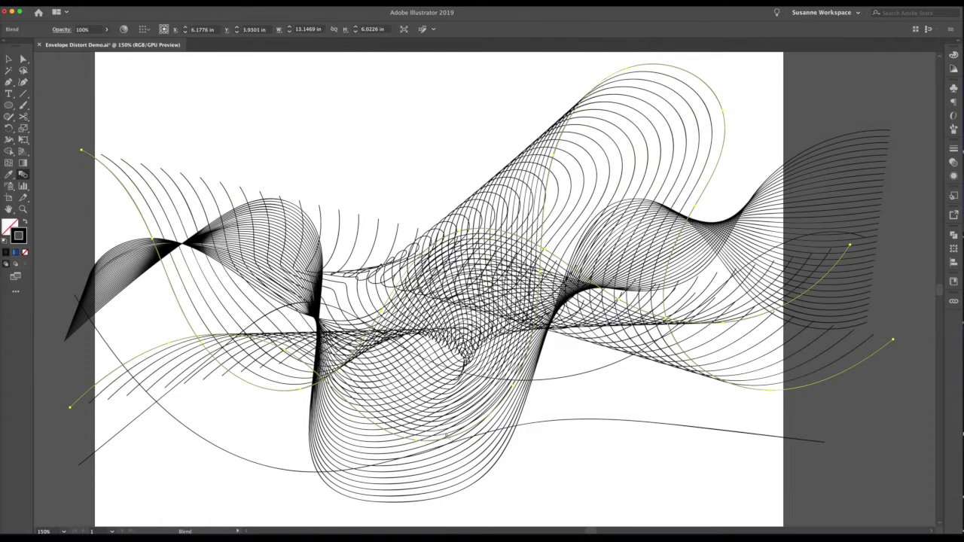
key(super+z)
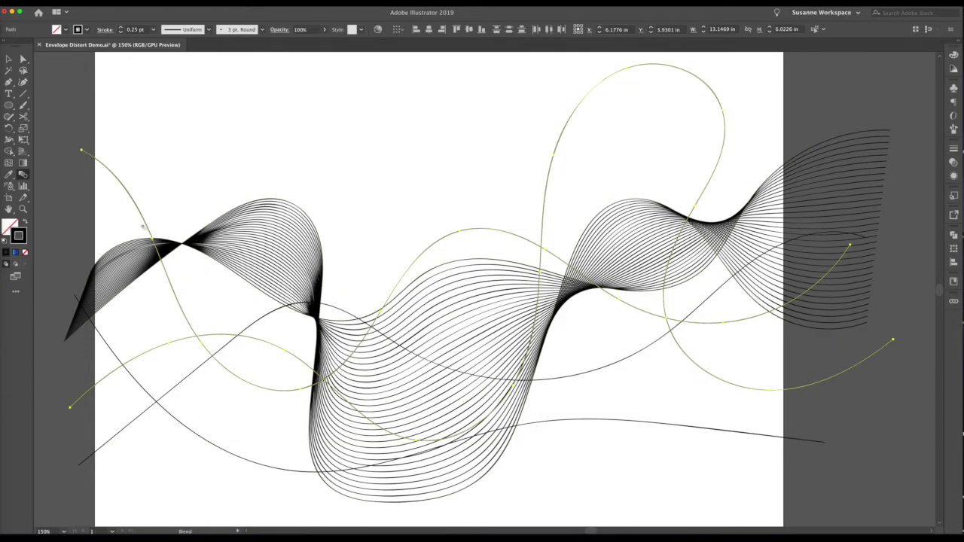
key(super+shift+z)
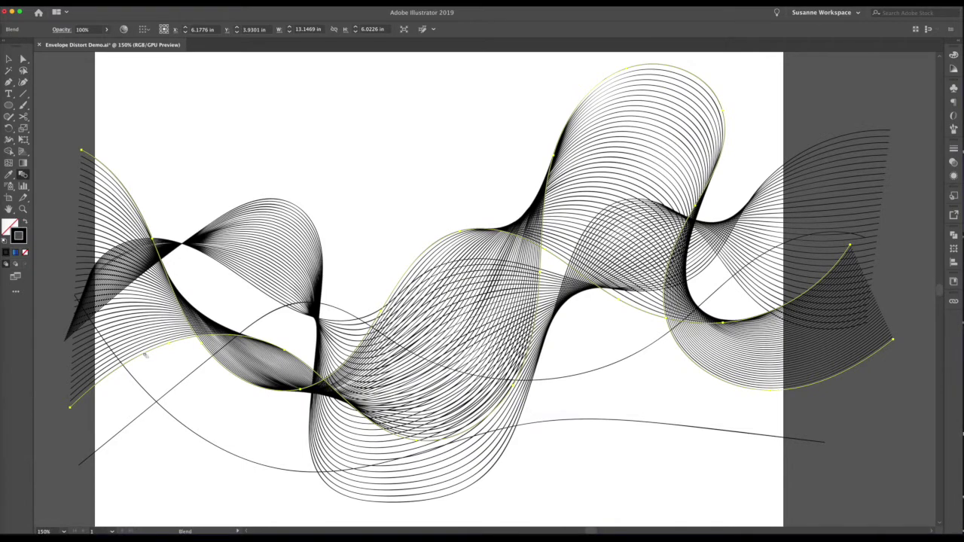
key(super+z)
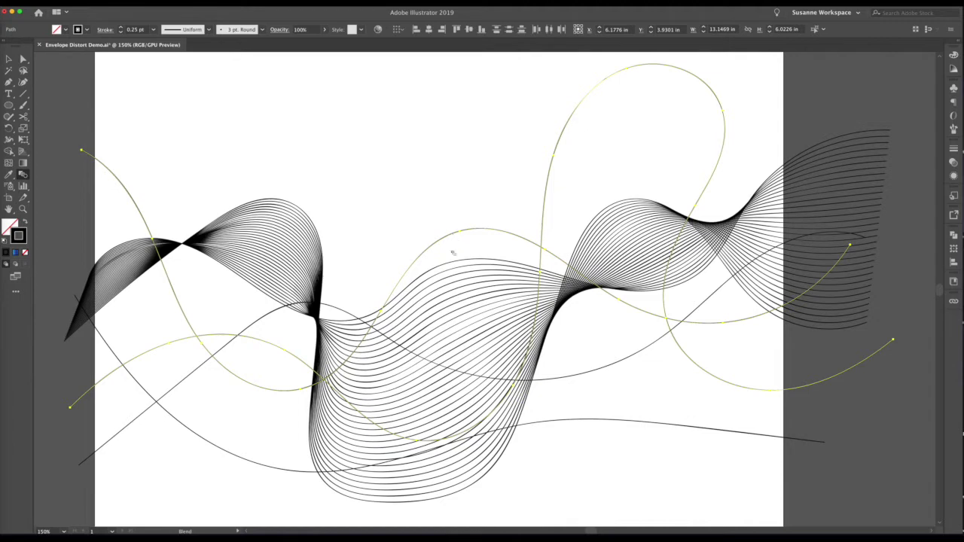
key(super+shift+z)
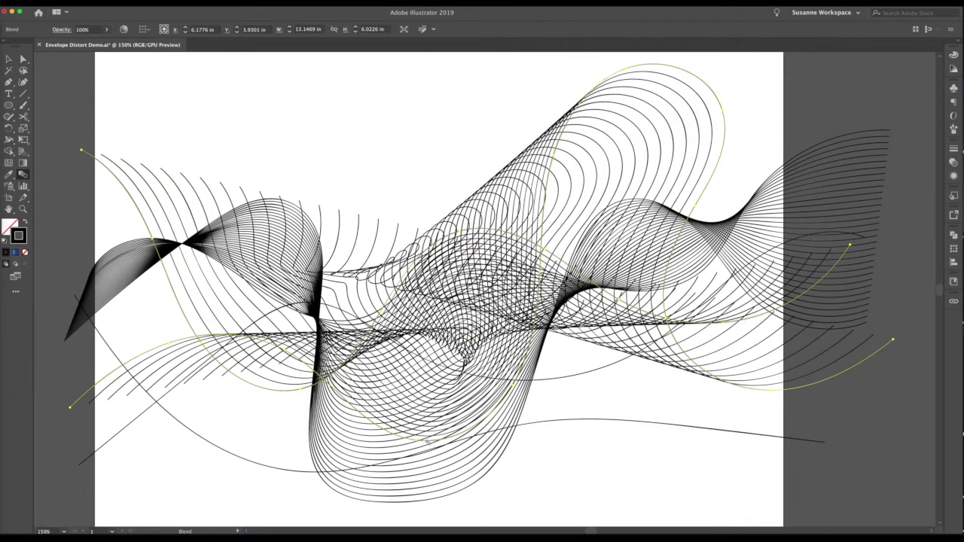
key(super+z)
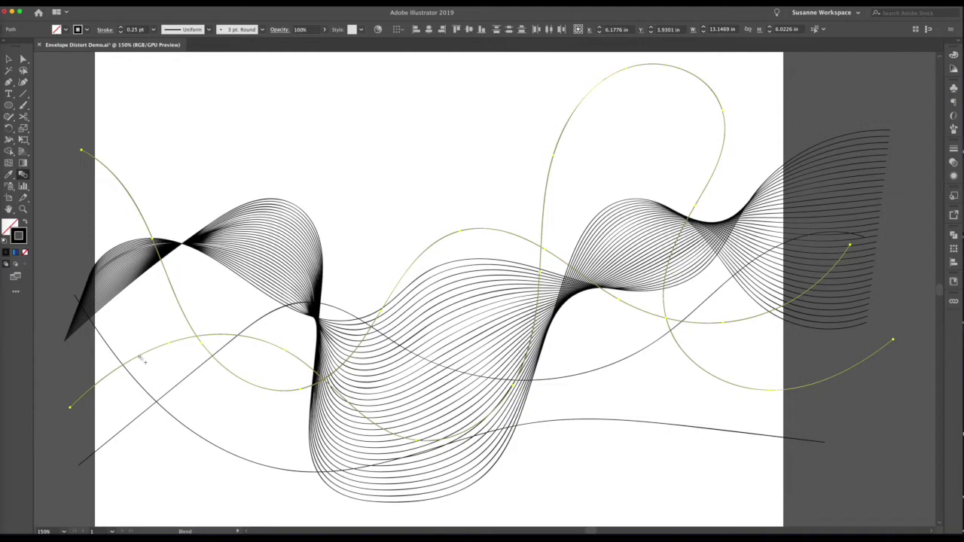
key(super+shift+z)
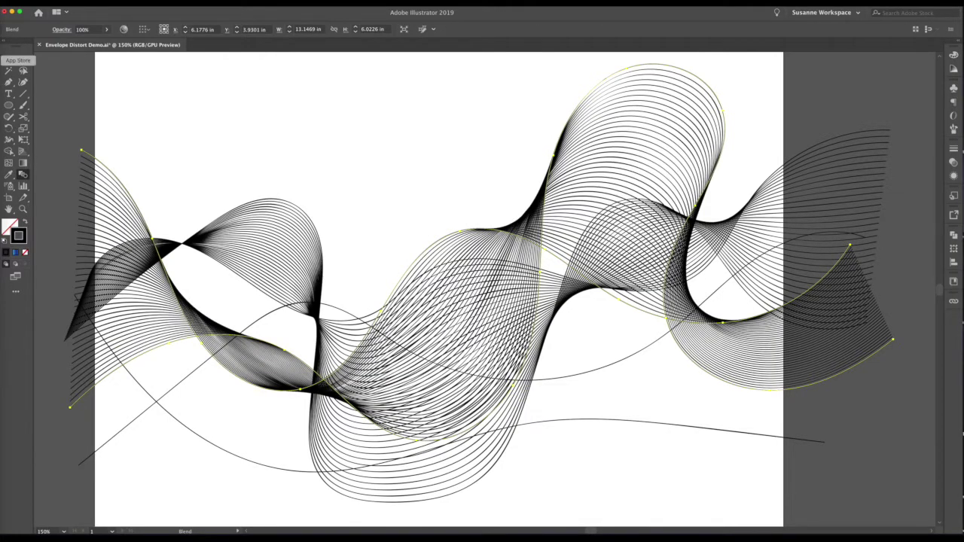
click(8, 58)
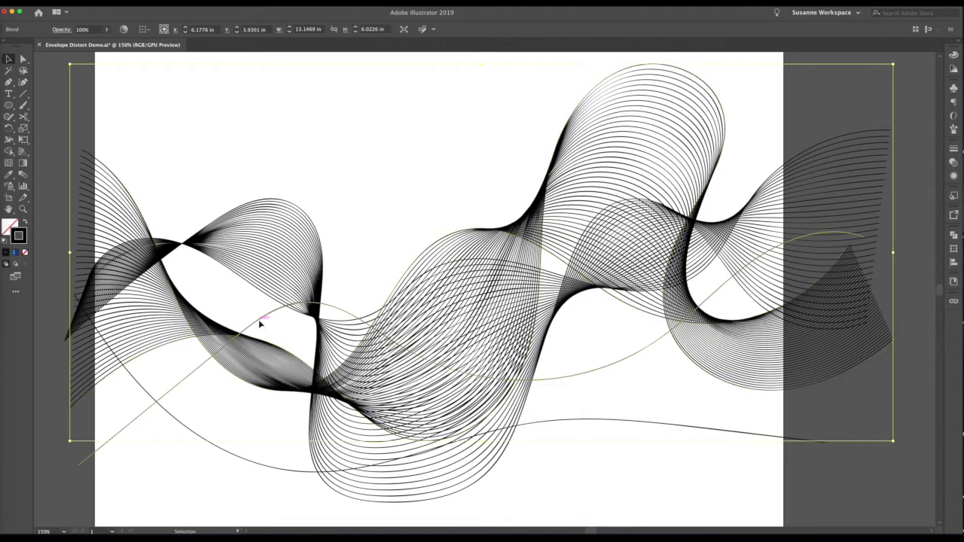
Blend the thin lower curve with the curve beneath it using the Blend tool.
click(243, 455)
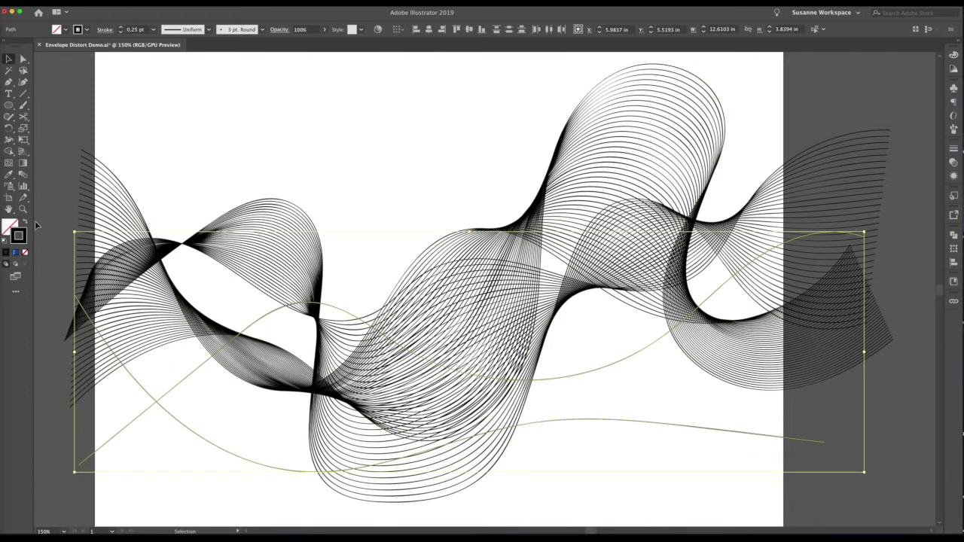
click(23, 174)
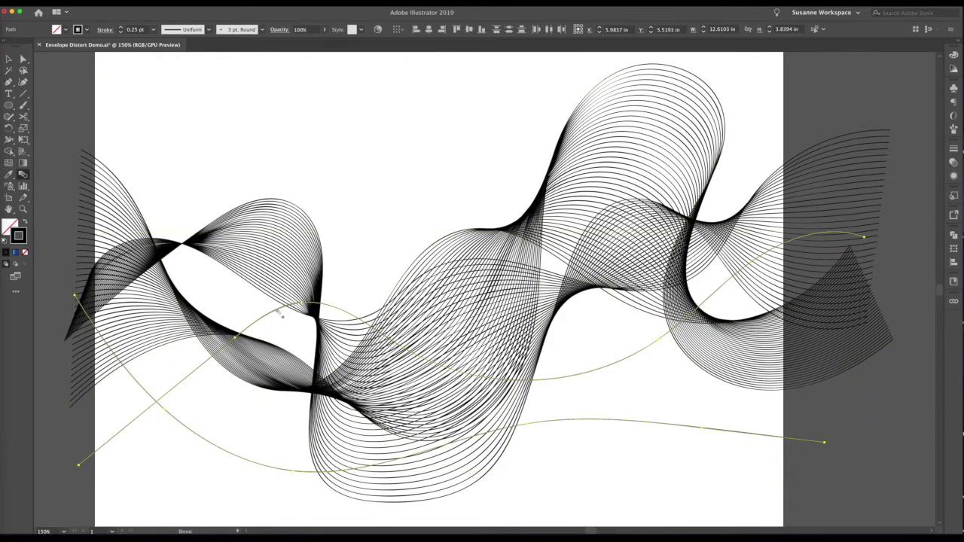
click(271, 468)
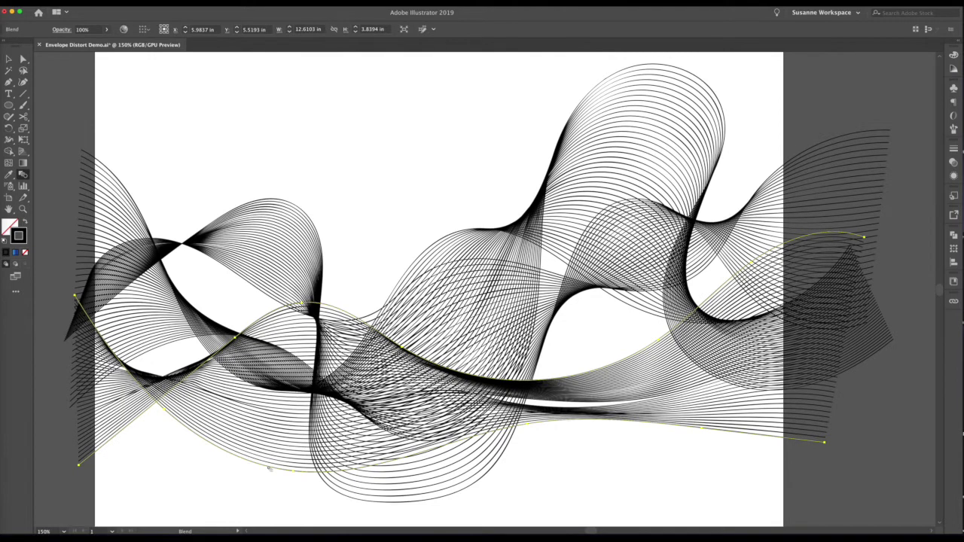
click(8, 59)
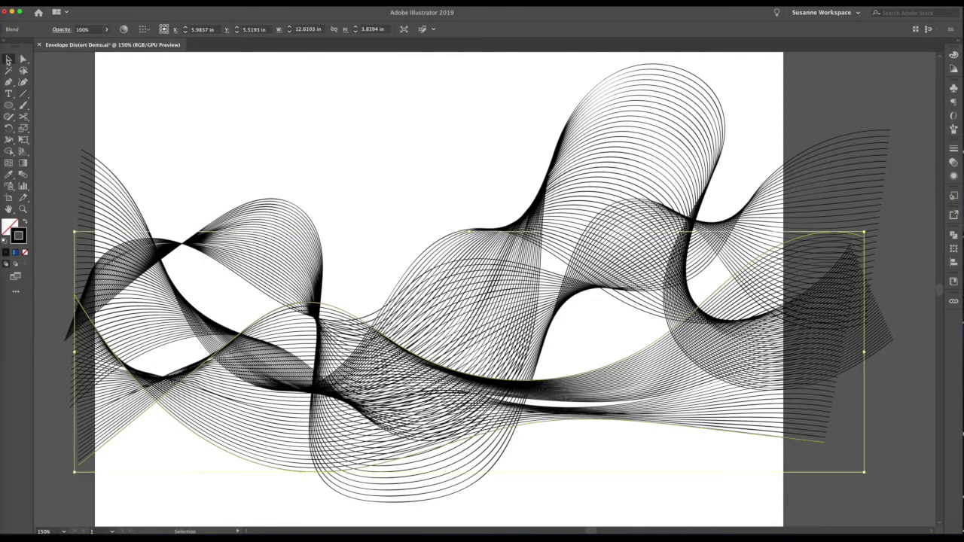
Change the lower blend to 50 specified steps and add the lower spine curve.
click(96, 85)
key(super+z)
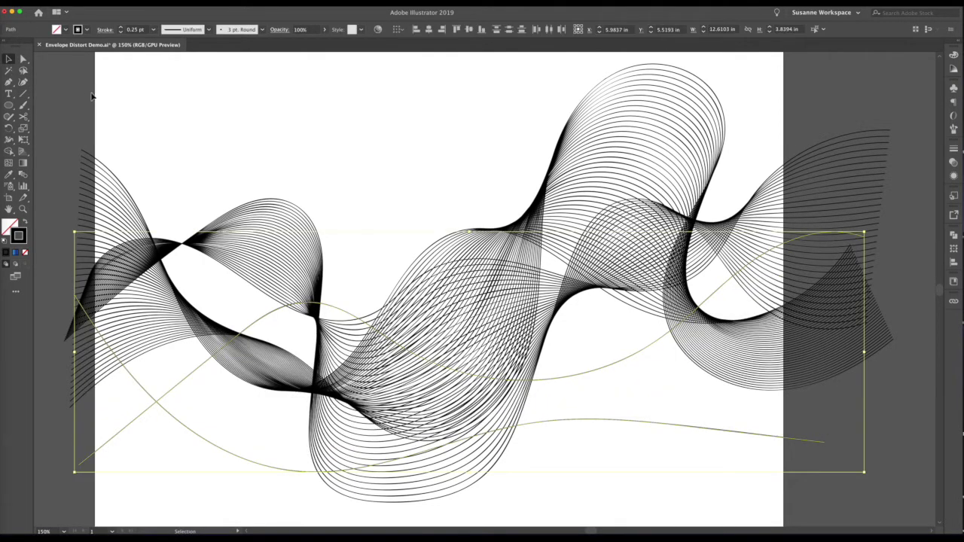
double_click(23, 174)
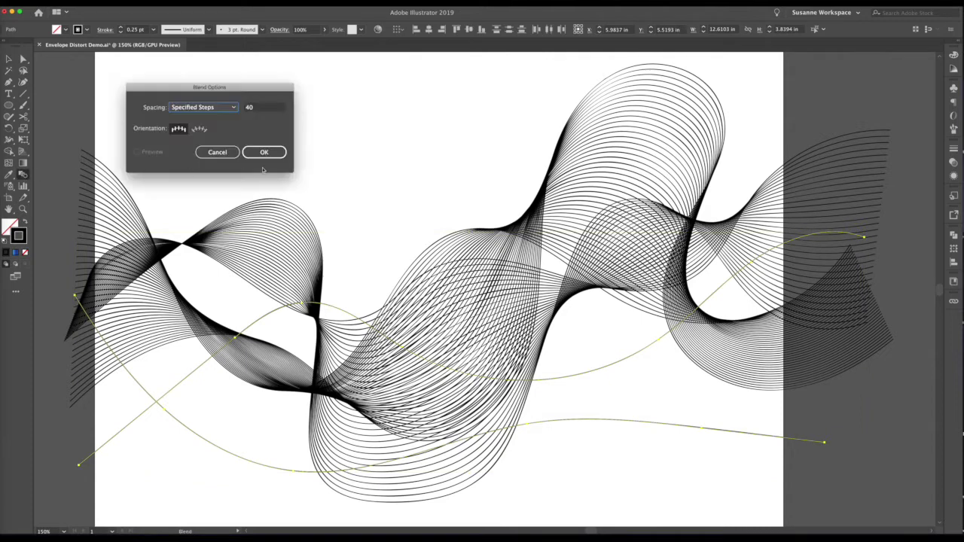
click(260, 110)
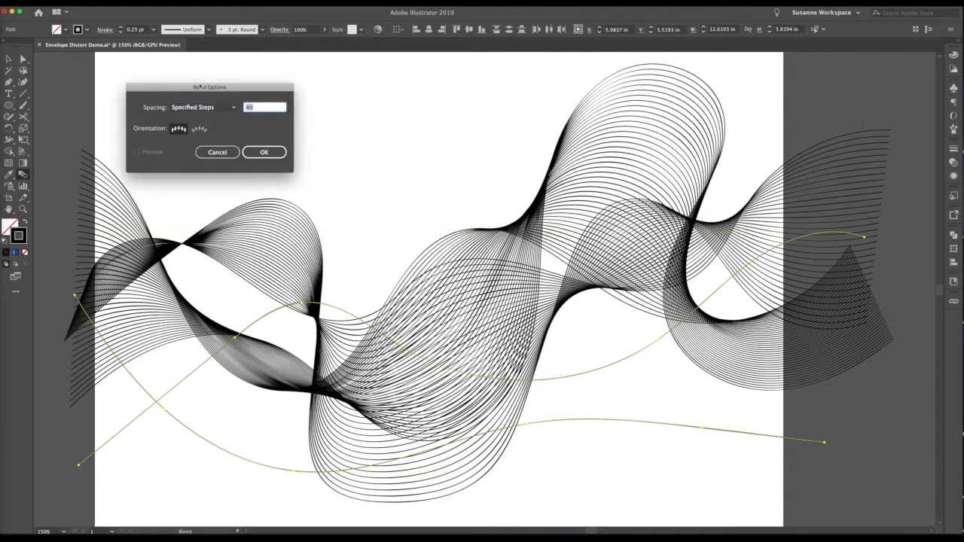
click(263, 152)
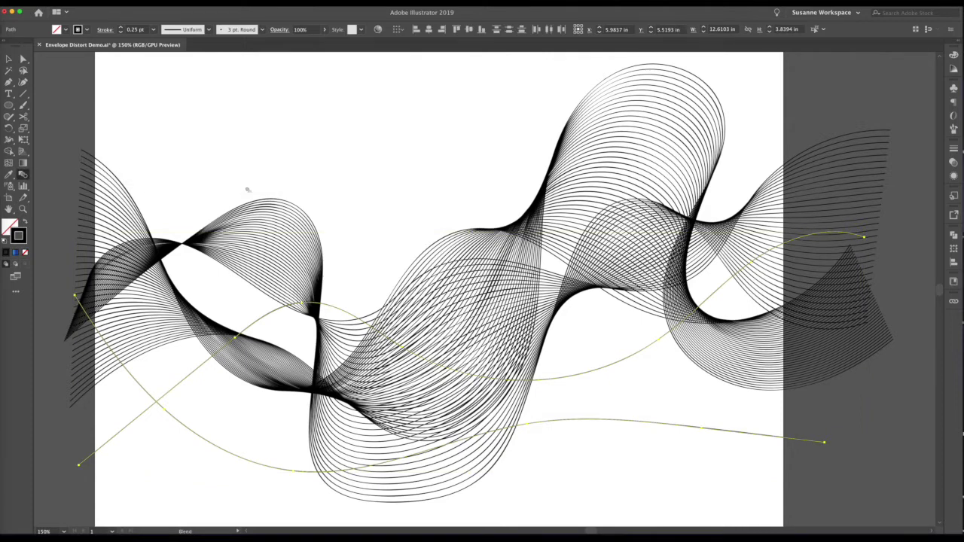
click(247, 465)
click(9, 59)
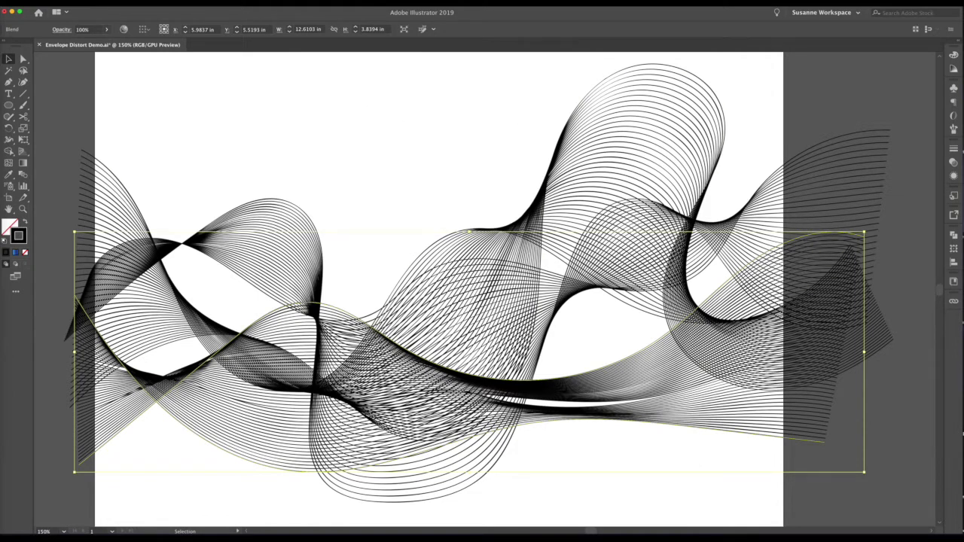
Apply a gradient swatch to the lower blend and dock the Gradient panel with Swatches.
key(F6)
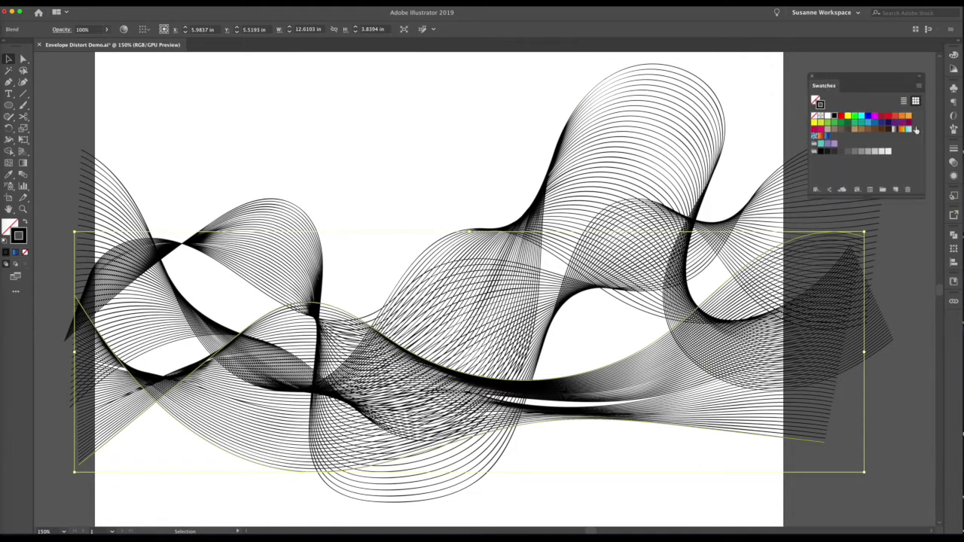
click(896, 130)
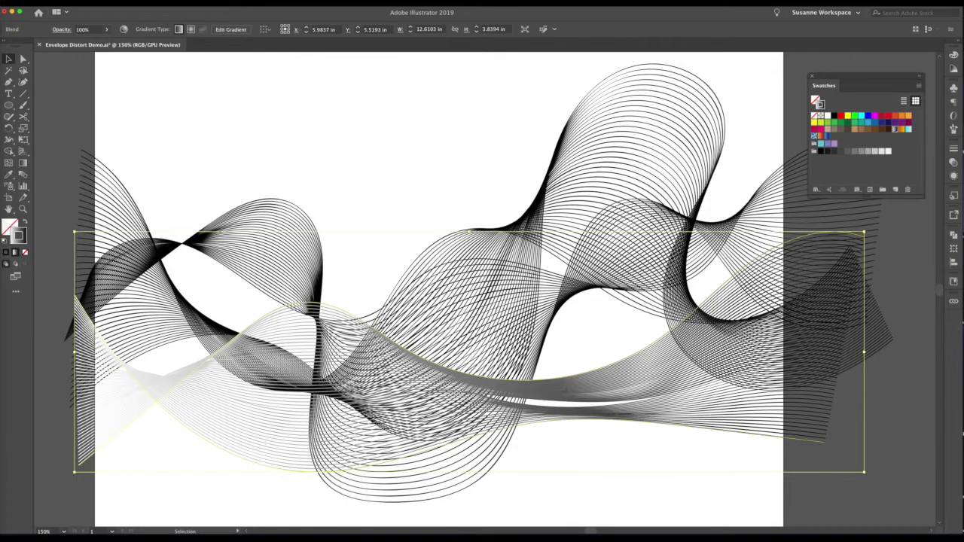
key(super+F9)
drag(875, 200, 831, 216)
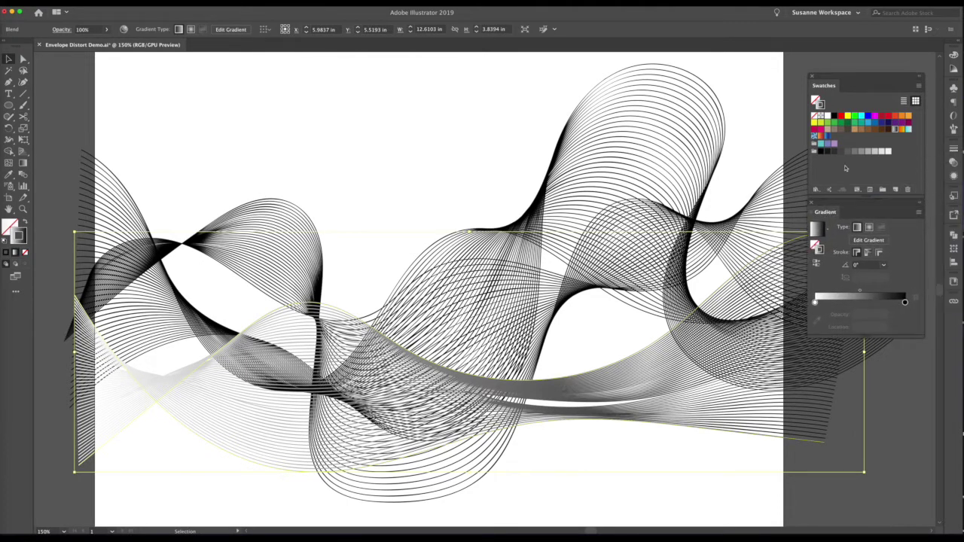
Add a white gradient stop at 53.02% and make the left stop light grey.
mouse_move(818, 305)
mouse_down()
mouse_move(863, 303)
mouse_move(815, 303)
mouse_up()
drag(861, 154, 816, 303)
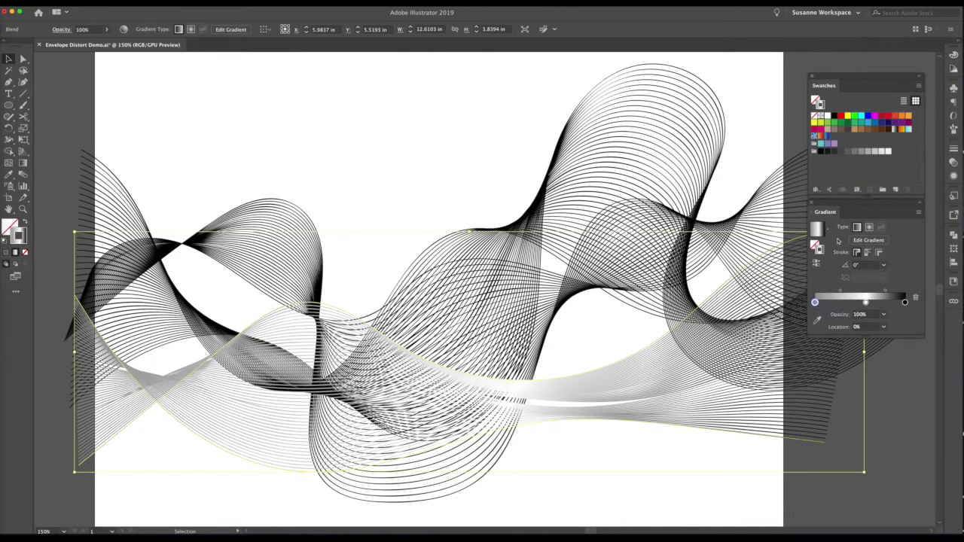
click(660, 153)
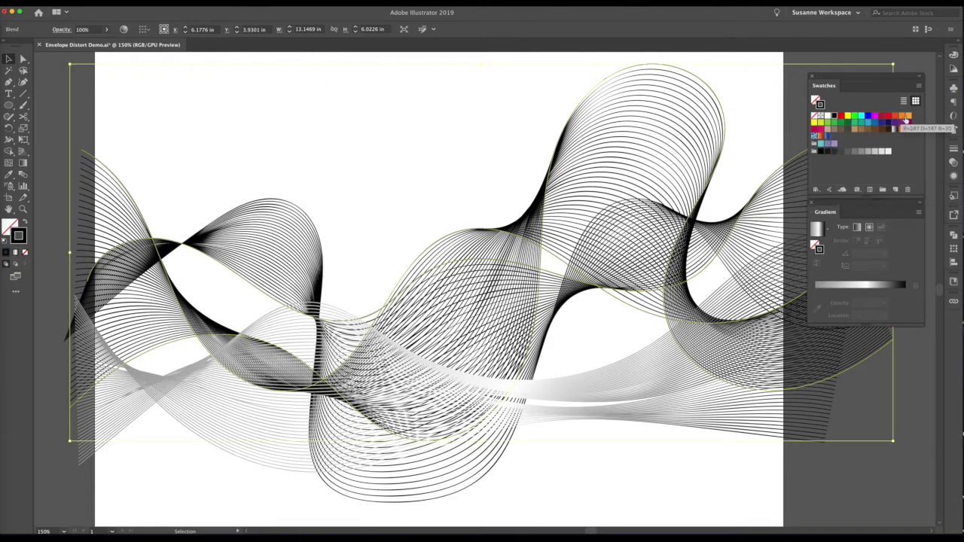
Give the upper ribbon blend a gradient running from orange to red.
drag(907, 116, 814, 295)
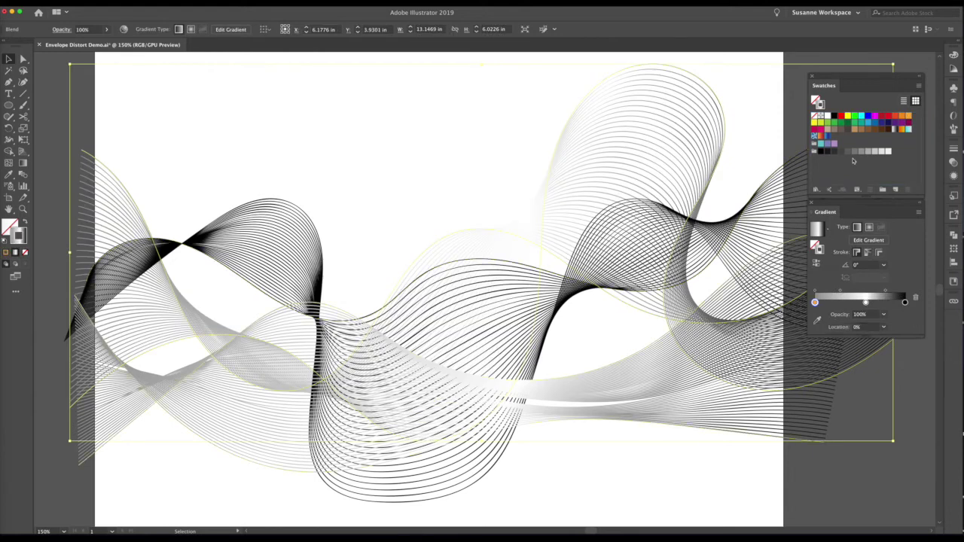
drag(883, 118, 906, 301)
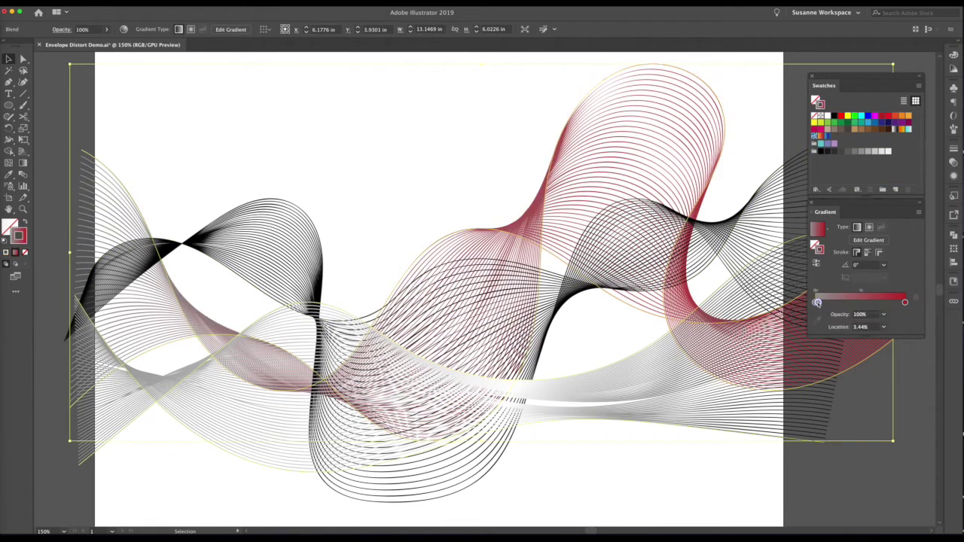
drag(814, 302, 815, 302)
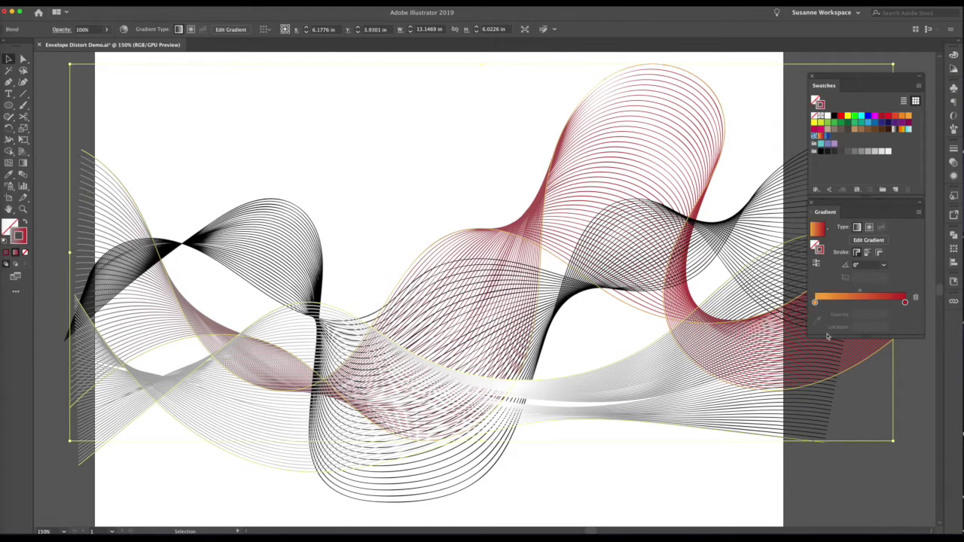
Give the black wave blend a blue-to-purple gradient and deselect it.
click(798, 181)
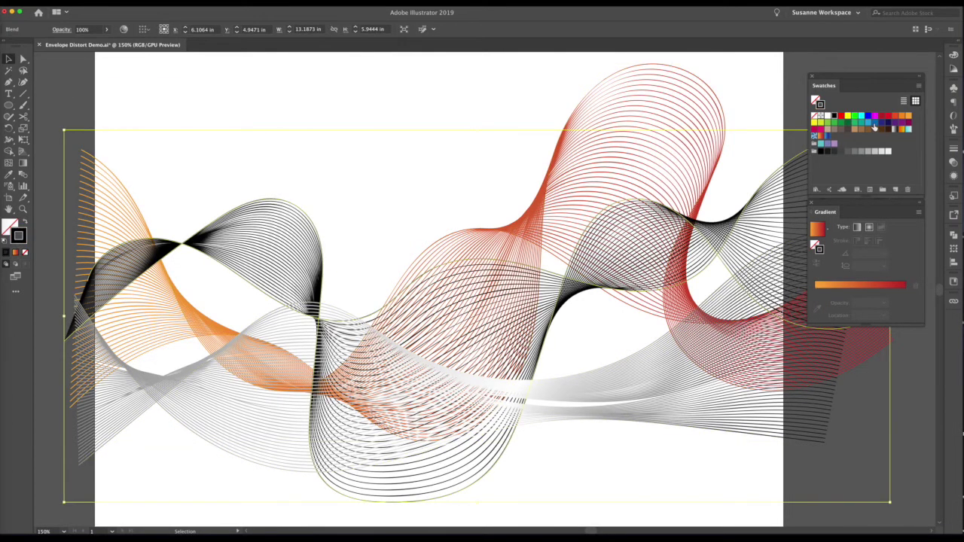
mouse_move(875, 127)
mouse_down()
mouse_move(821, 296)
mouse_move(805, 304)
mouse_up()
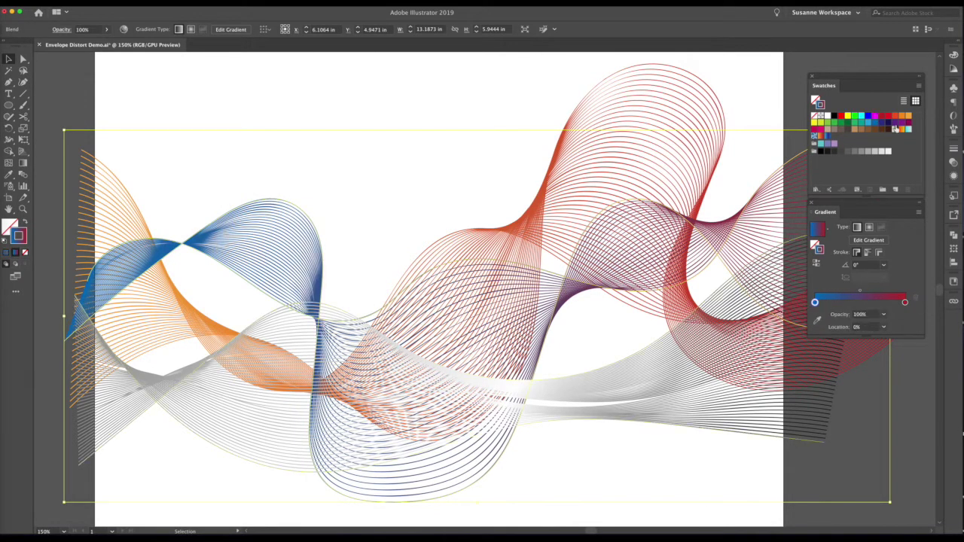
drag(895, 128, 905, 302)
key(super+shift+a)
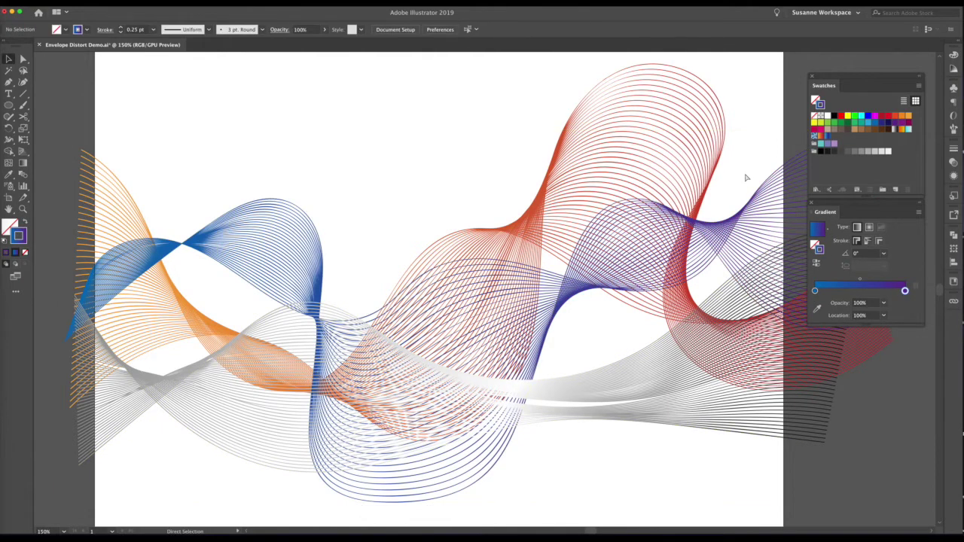
Set the wave blend's transparency blending mode to Multiply.
key(super+1)
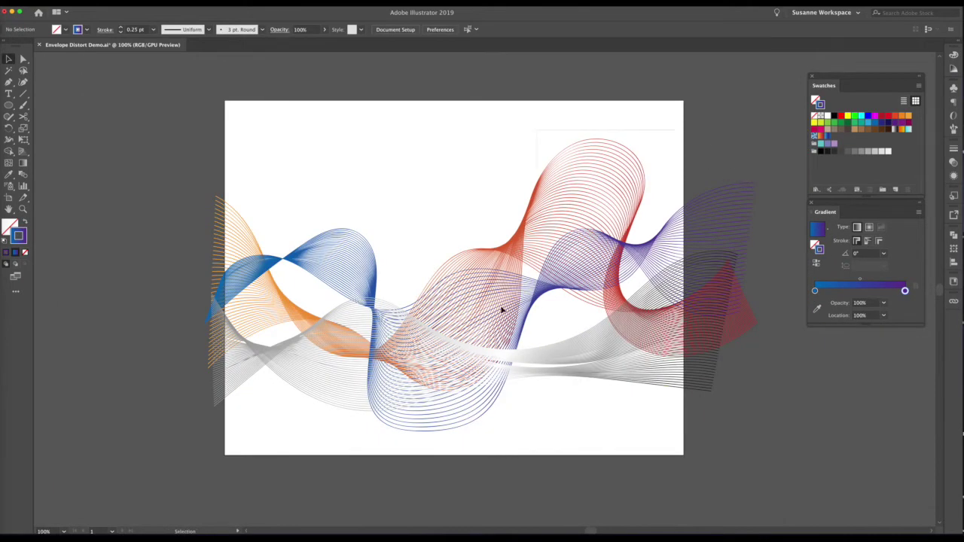
click(418, 402)
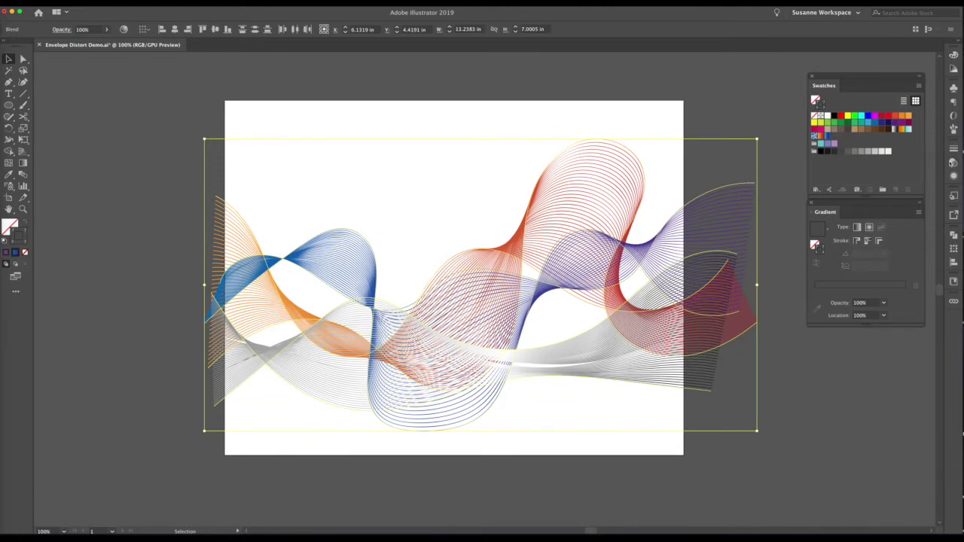
click(954, 176)
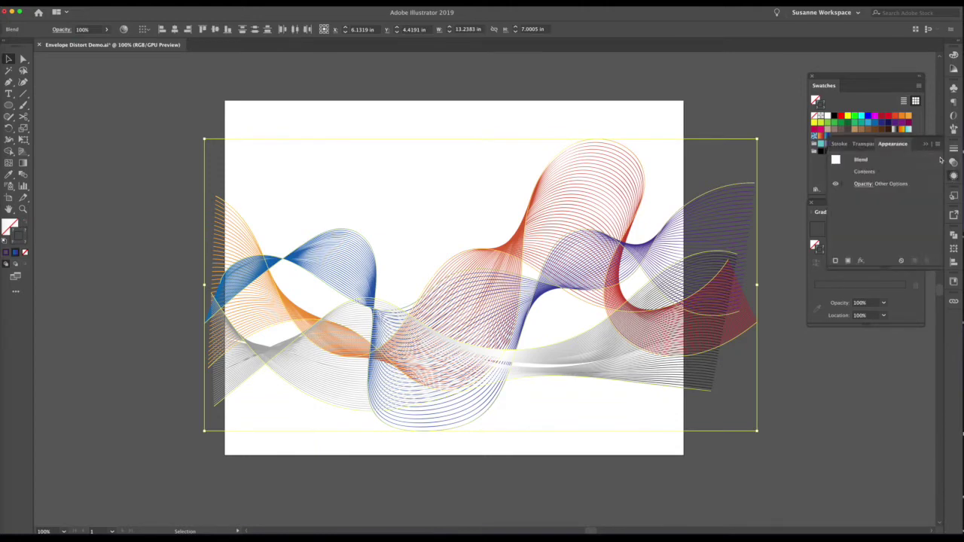
click(864, 144)
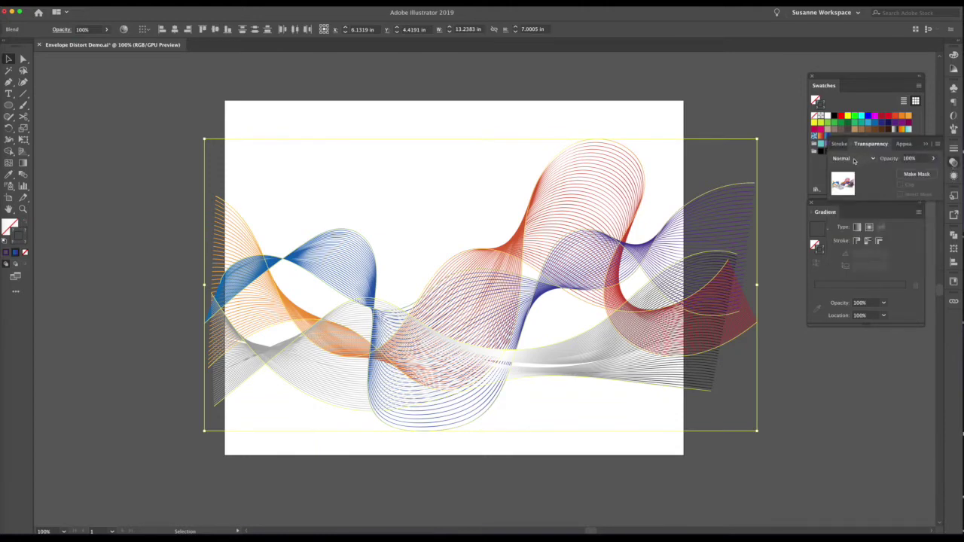
click(855, 159)
click(846, 193)
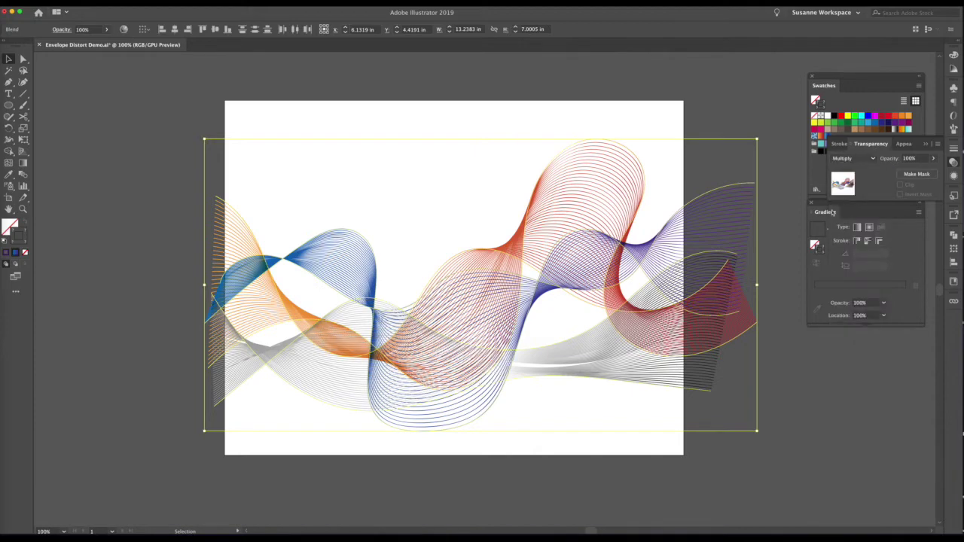
Deselect, then switch to Outline view and back to Preview.
click(787, 388)
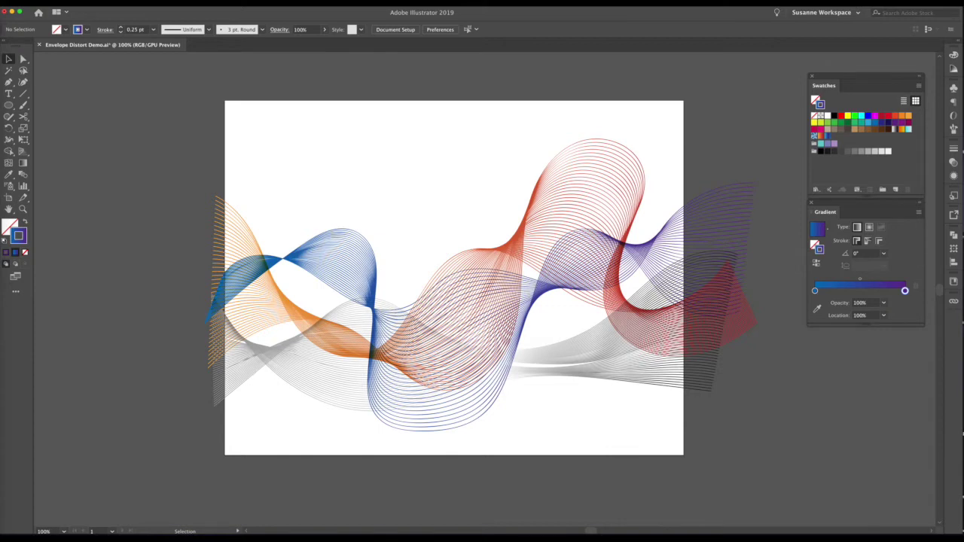
key(super+y)
key(super+y)
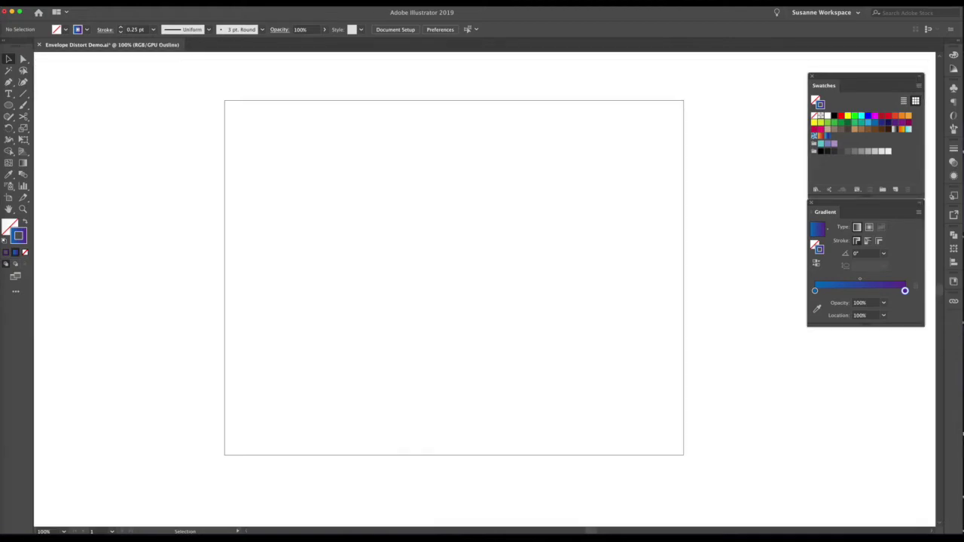
key(ctrl+y)
Recolour the red wave blend's gradient blue-to-purple and set its opacity to 50%.
click(676, 225)
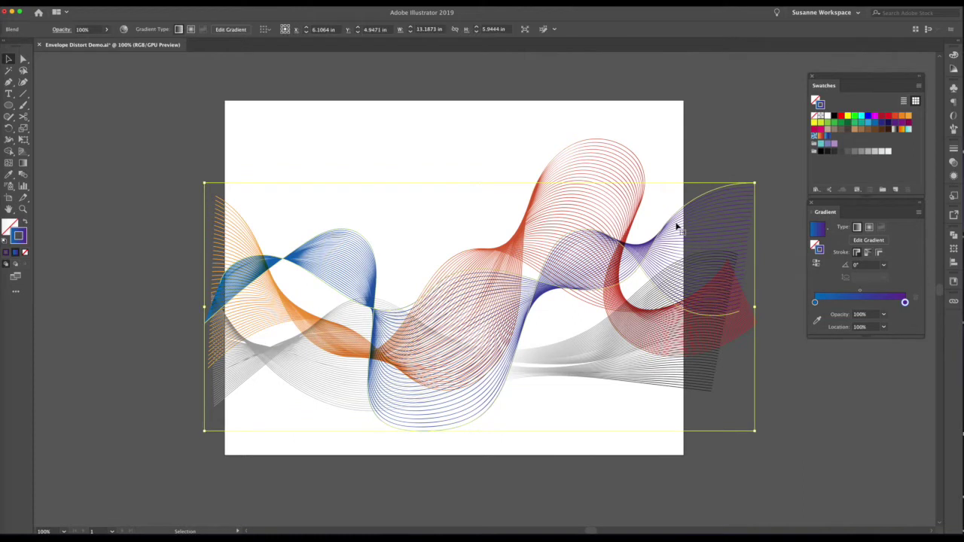
click(576, 164)
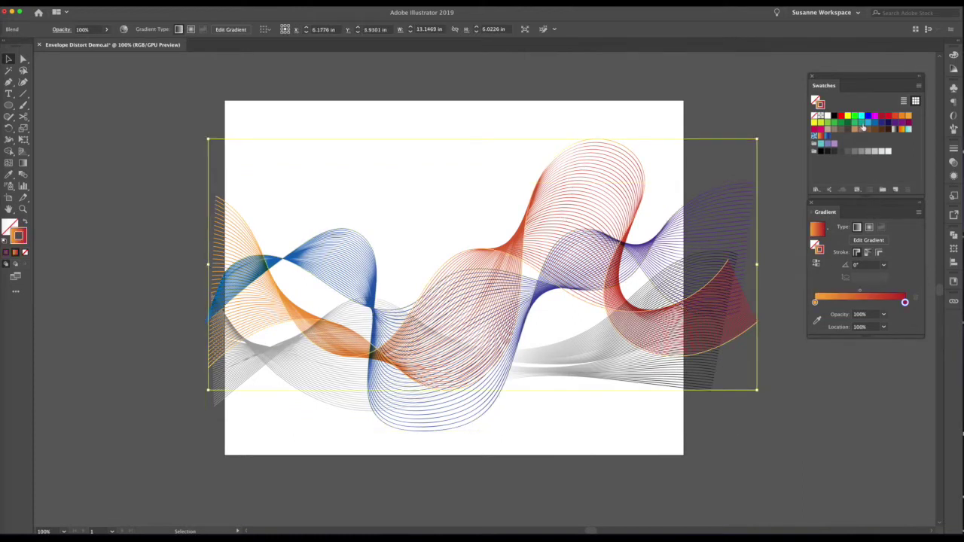
drag(868, 125, 816, 303)
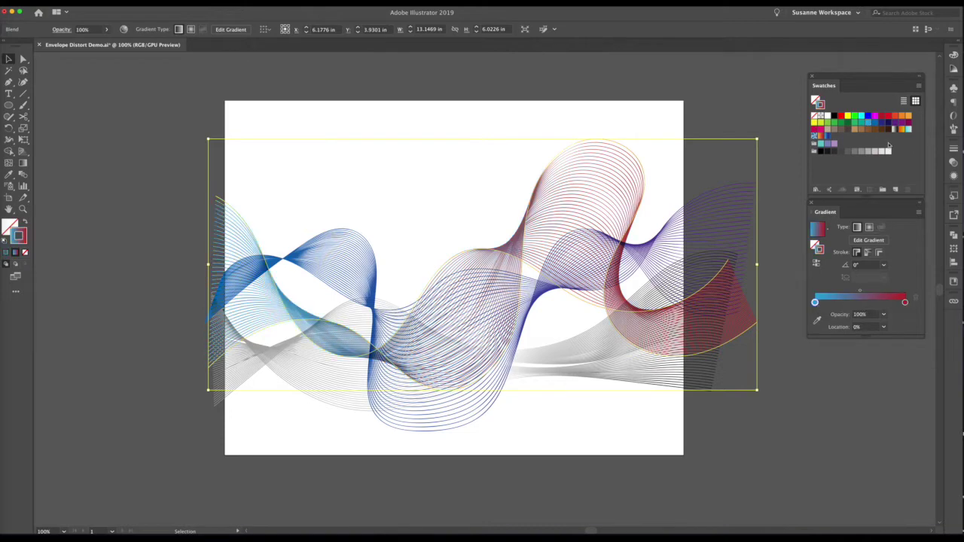
drag(895, 122, 905, 303)
double_click(906, 302)
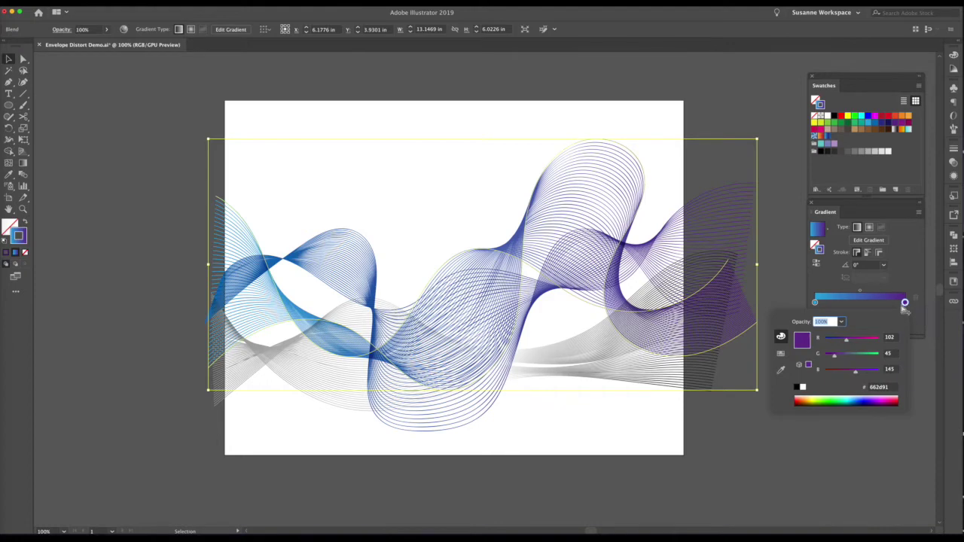
click(910, 269)
click(953, 165)
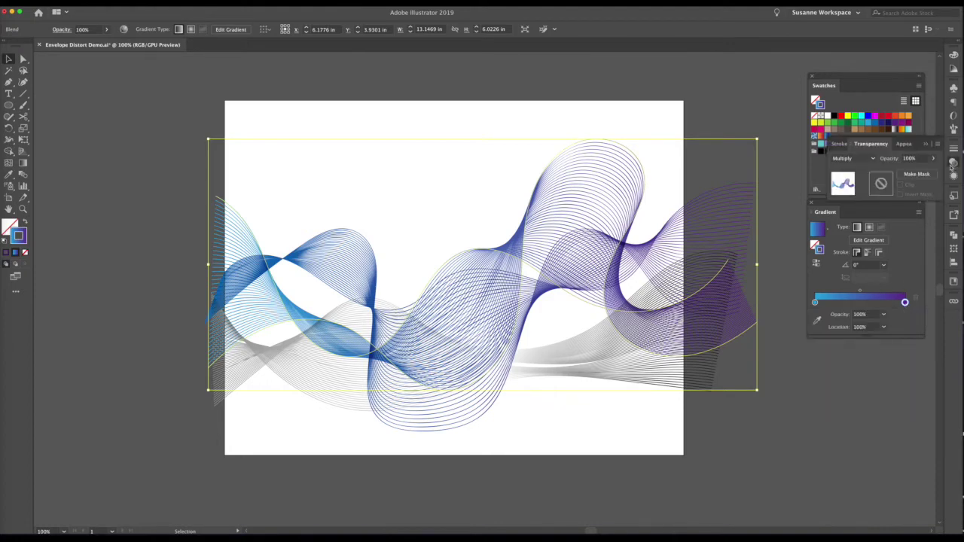
click(927, 161)
text(50)
key(Return)
Lower a second wave blend's opacity to 40%.
click(697, 230)
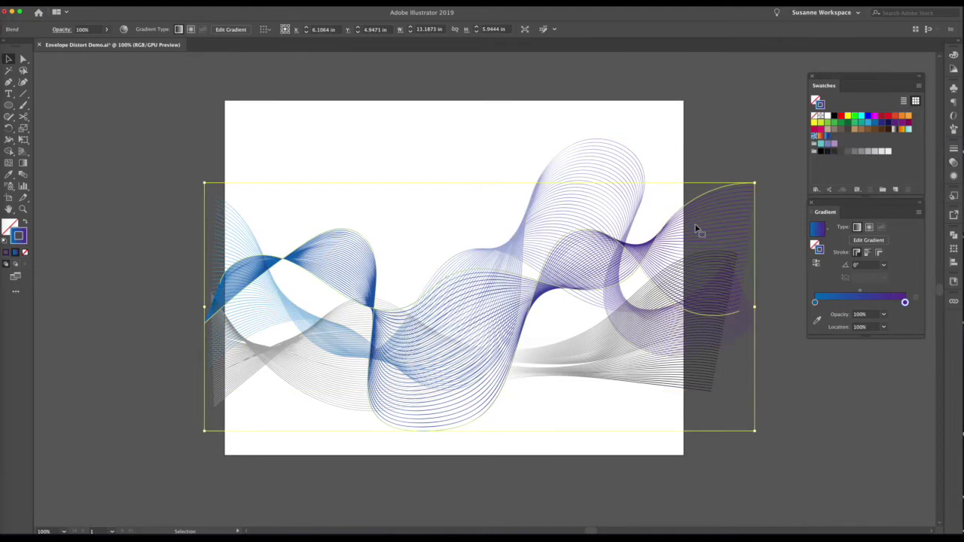
click(953, 164)
click(916, 158)
text(4)
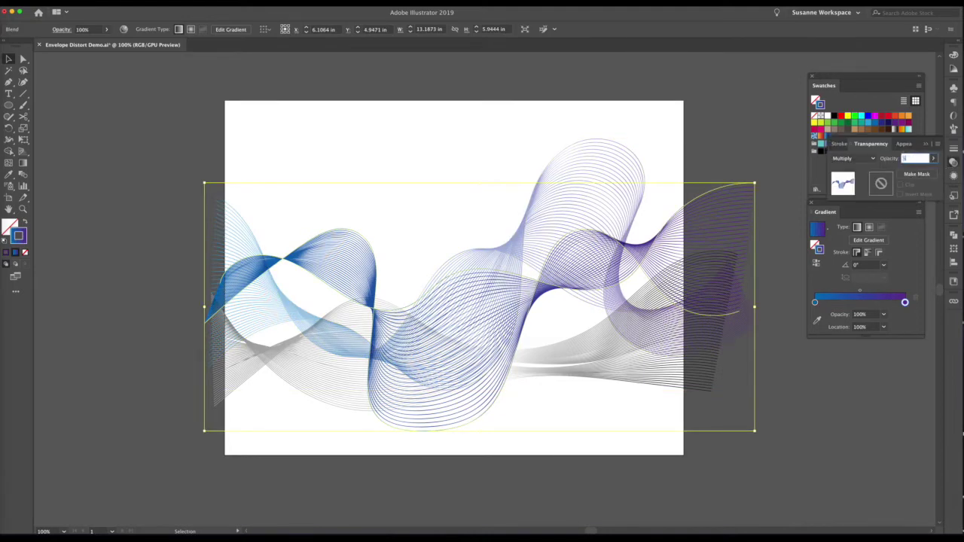
text(0)
key(Return)
click(738, 498)
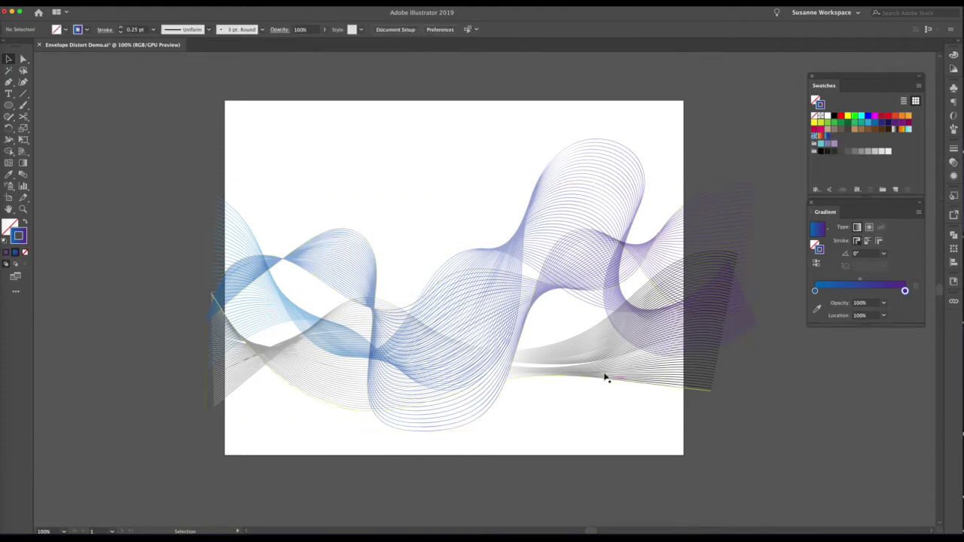
Give the grey wave blend a teal-to-cyan gradient at 50% opacity.
click(606, 377)
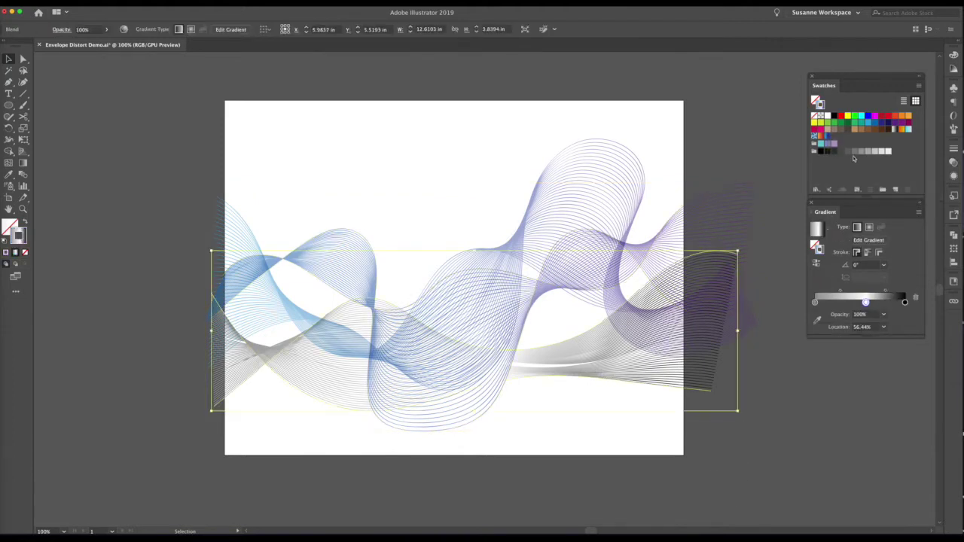
drag(862, 127, 867, 354)
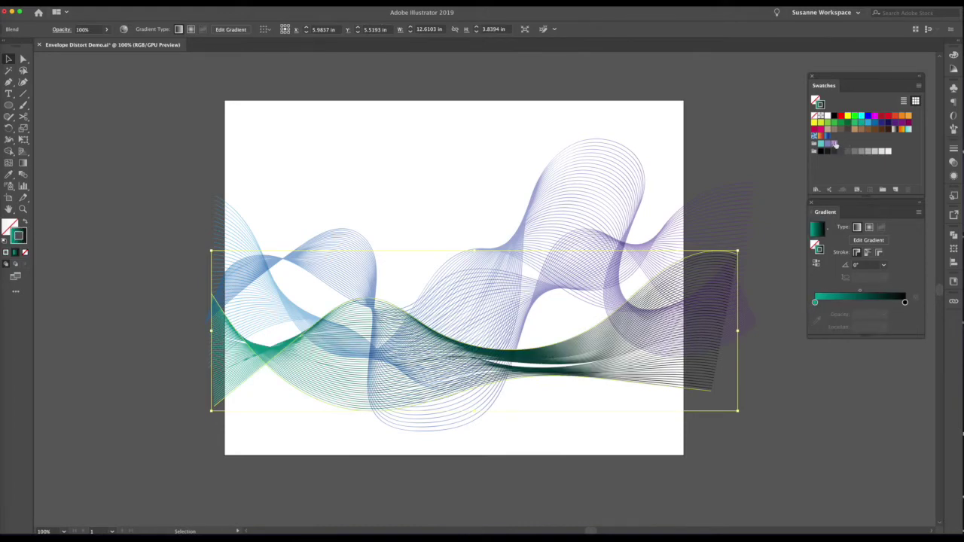
drag(862, 117, 906, 305)
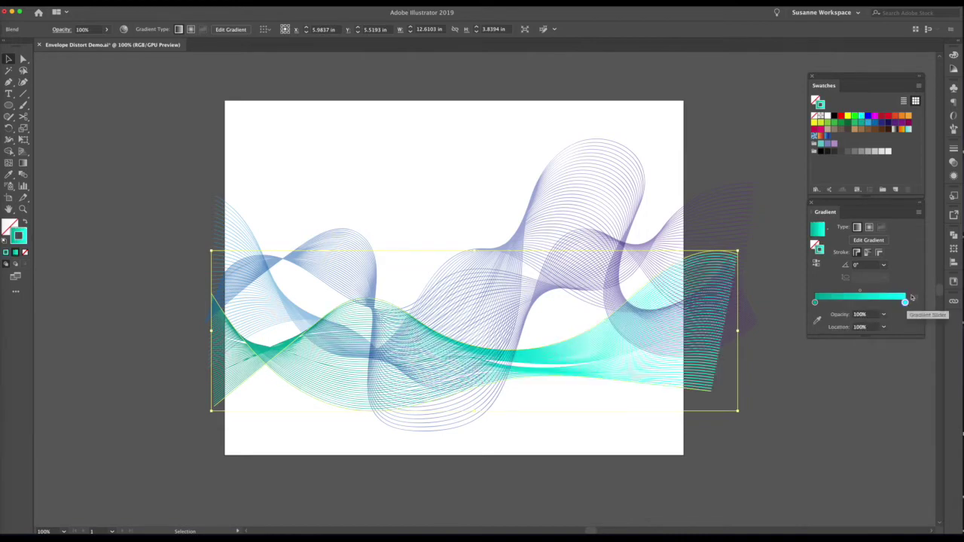
click(954, 163)
click(926, 159)
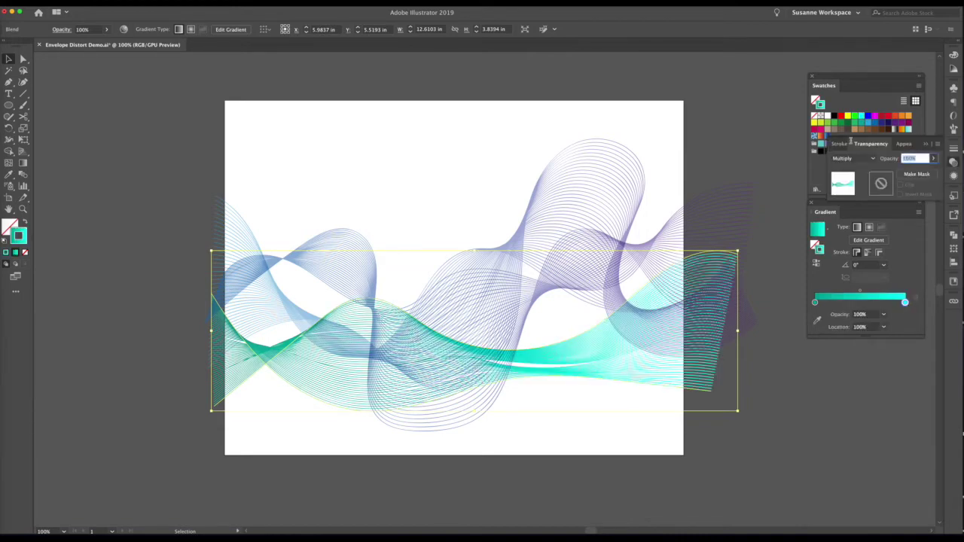
text(50)
key(Return)
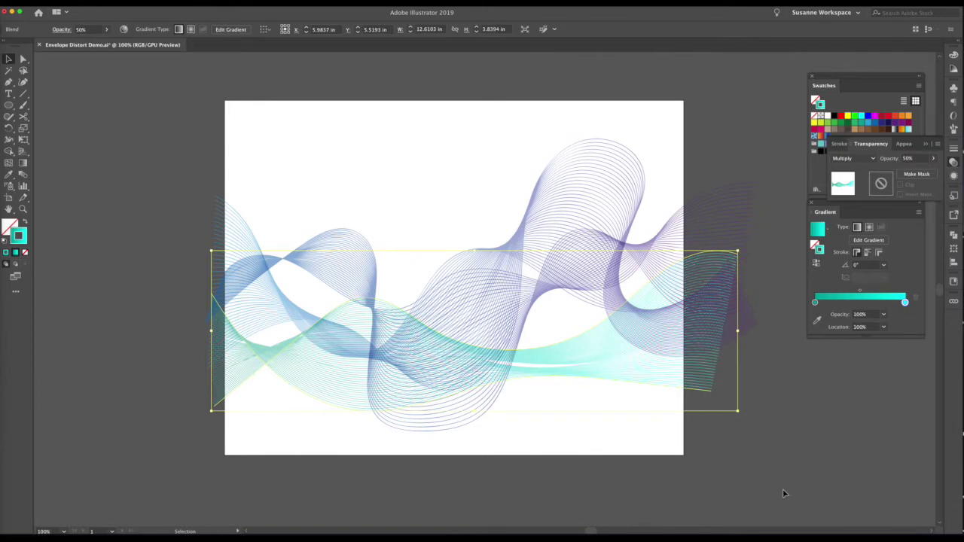
click(746, 483)
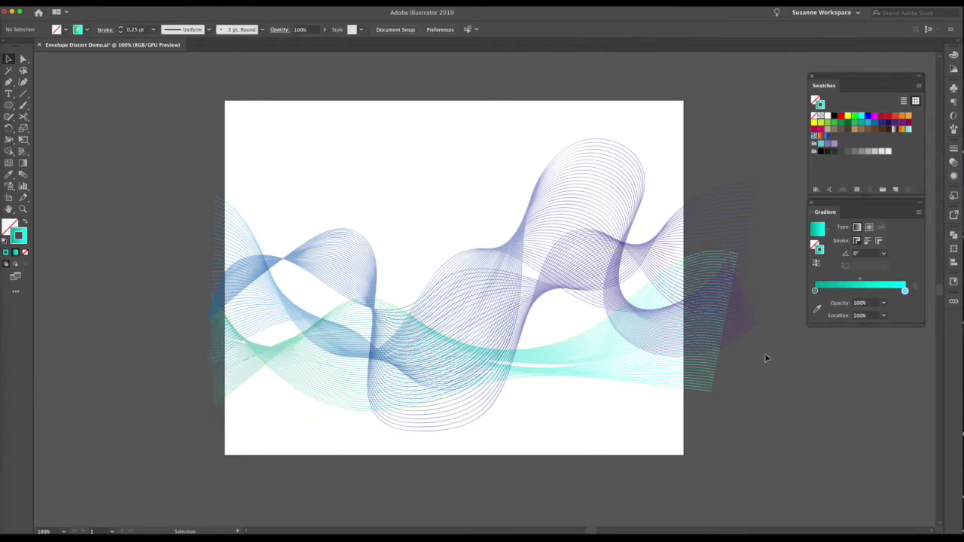
Reverse the blue wave's gradient so it runs purple to blue.
click(689, 217)
click(23, 163)
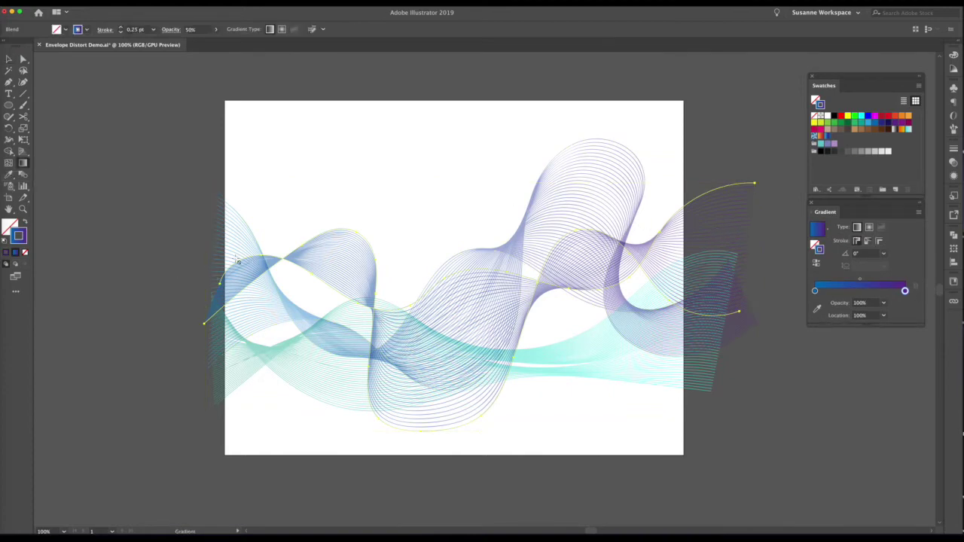
click(816, 263)
click(9, 60)
click(140, 113)
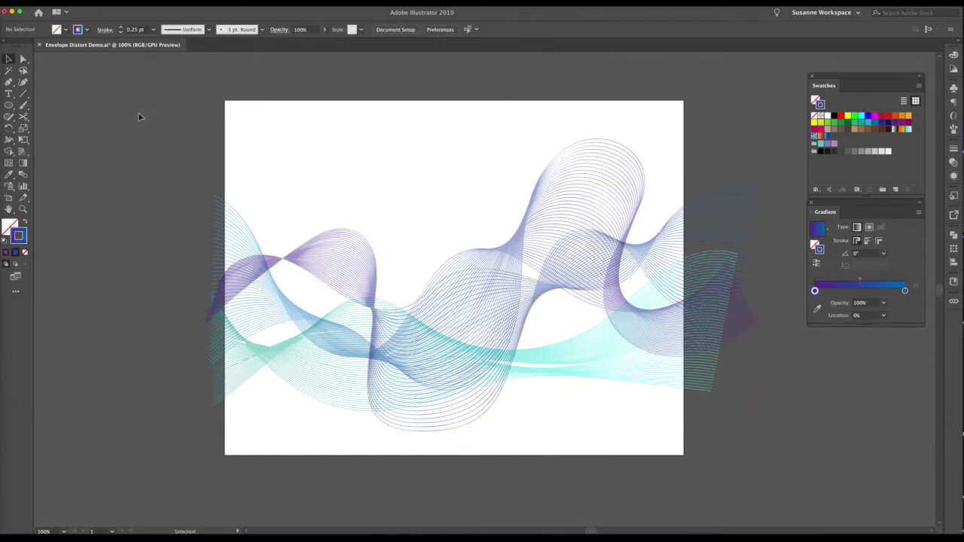
Save the document with Cmd+S and toggle between Outline and Preview views.
key(a)
key(super+s)
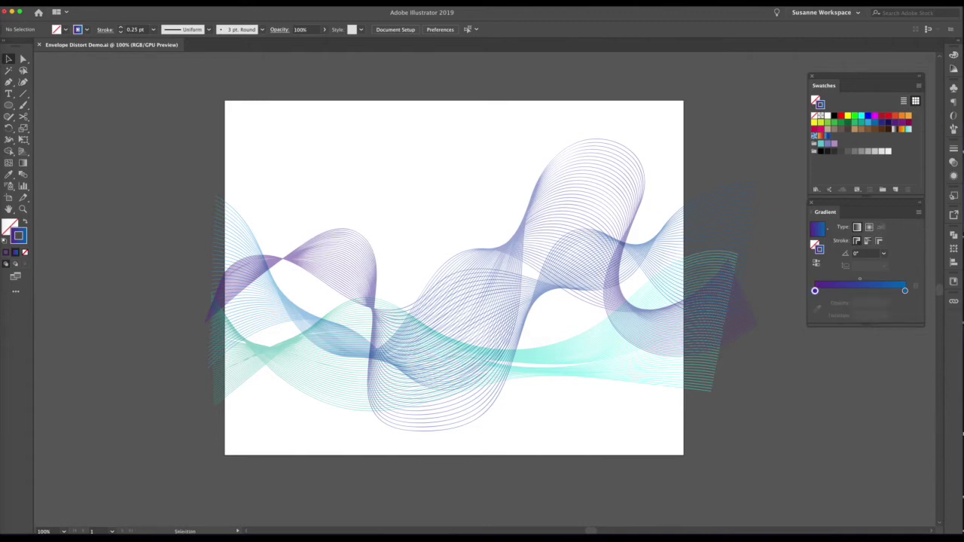
key(super+y)
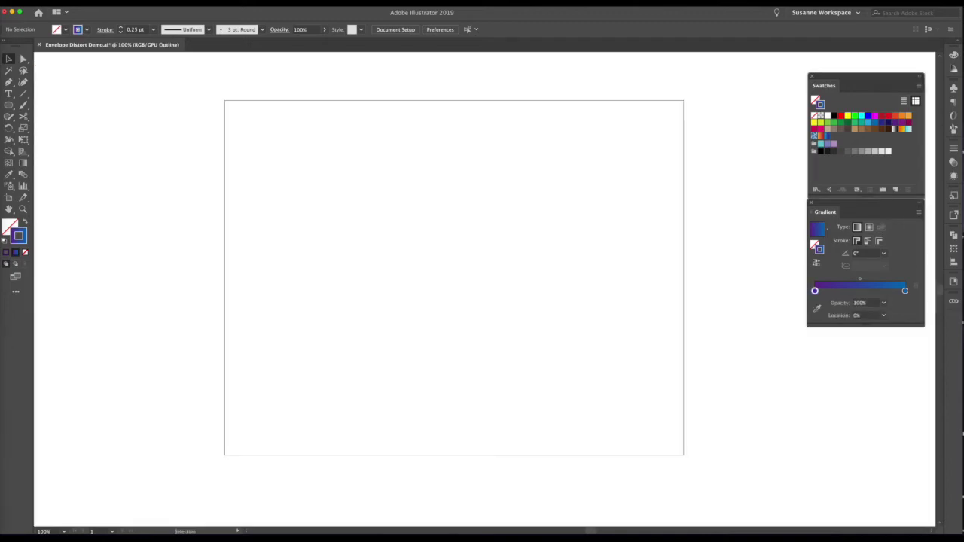
key(super+y)
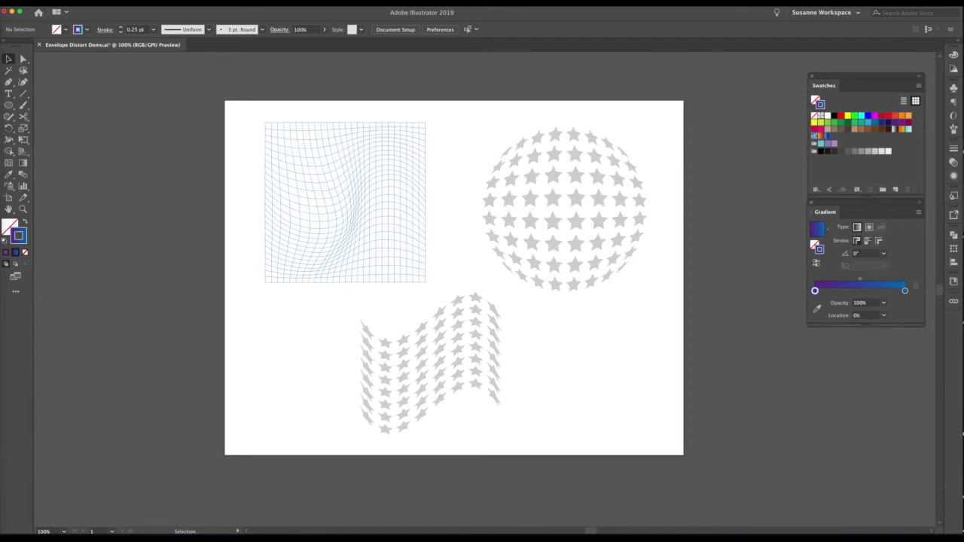
key(super+y)
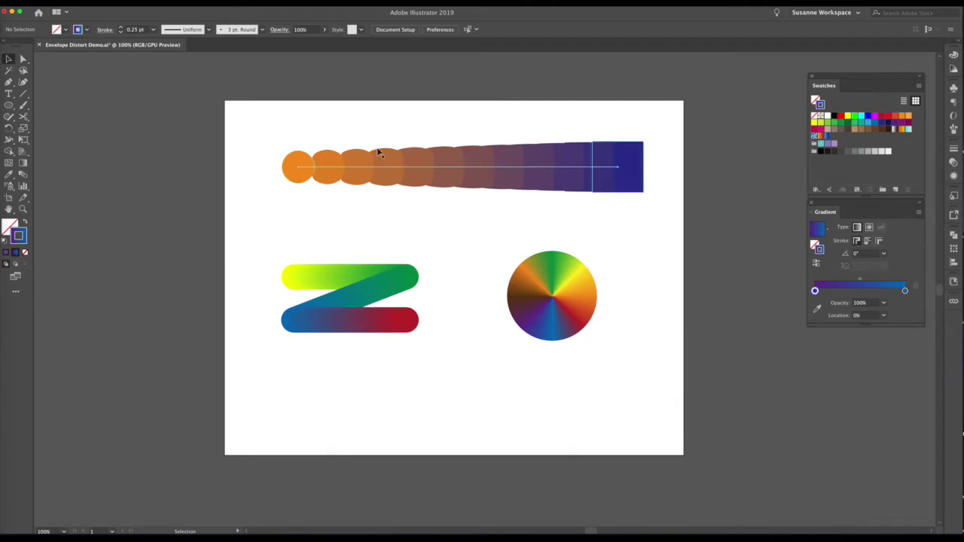
Scroll up to bring the gradient-examples artboard into view.
key(a)
key(v)
scroll(400, 129, up, 1)
click(173, 0)
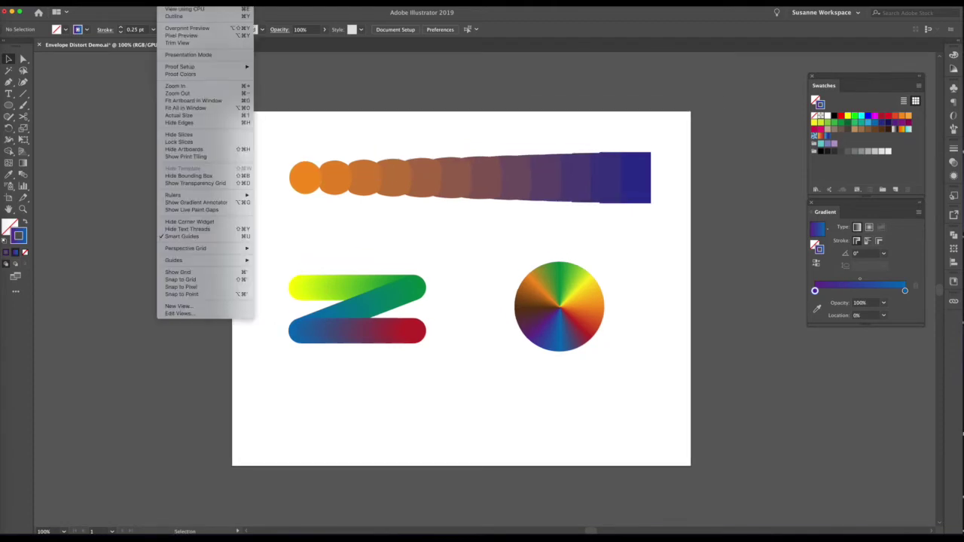
Check the artwork in Outline view, then raise the circle-to-square blend higher.
click(173, 15)
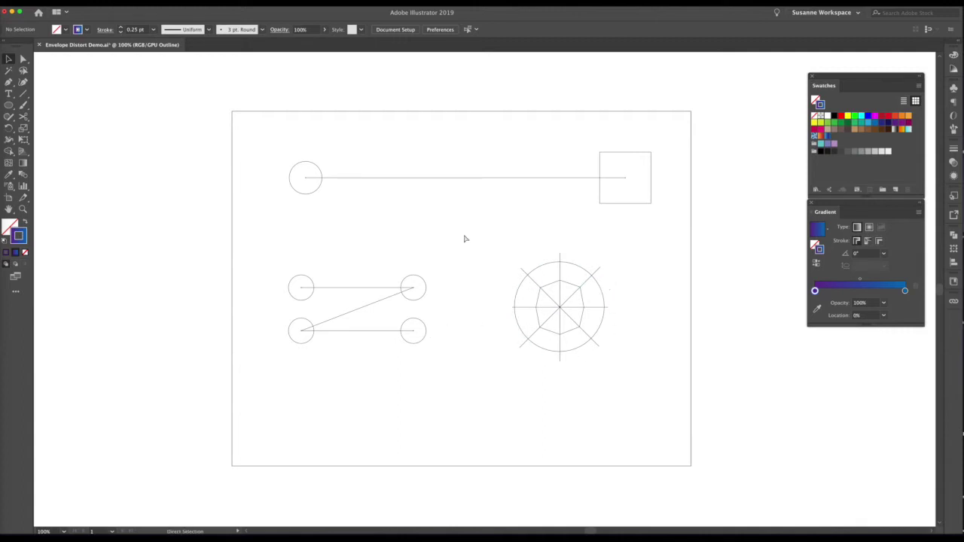
key(super+y)
drag(536, 188, 535, 163)
Move the Z shape and colour wheel lower and draw a small 0.58 in circle below the blend.
drag(609, 261, 305, 370)
drag(324, 335, 339, 405)
click(337, 254)
click(8, 106)
drag(296, 207, 321, 232)
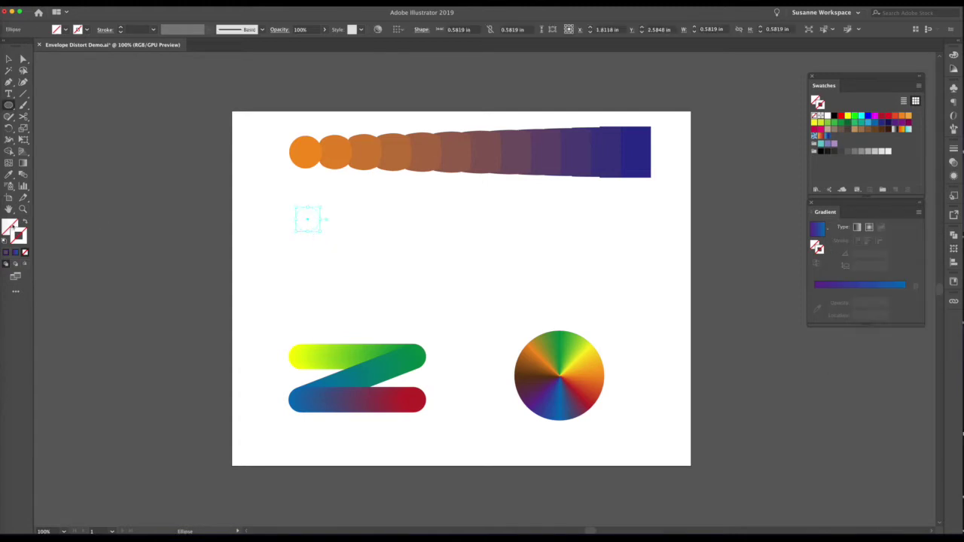
Fill the small circle yellow and draw a blue square to its right.
key(F6)
click(817, 122)
drag(8, 105, 60, 103)
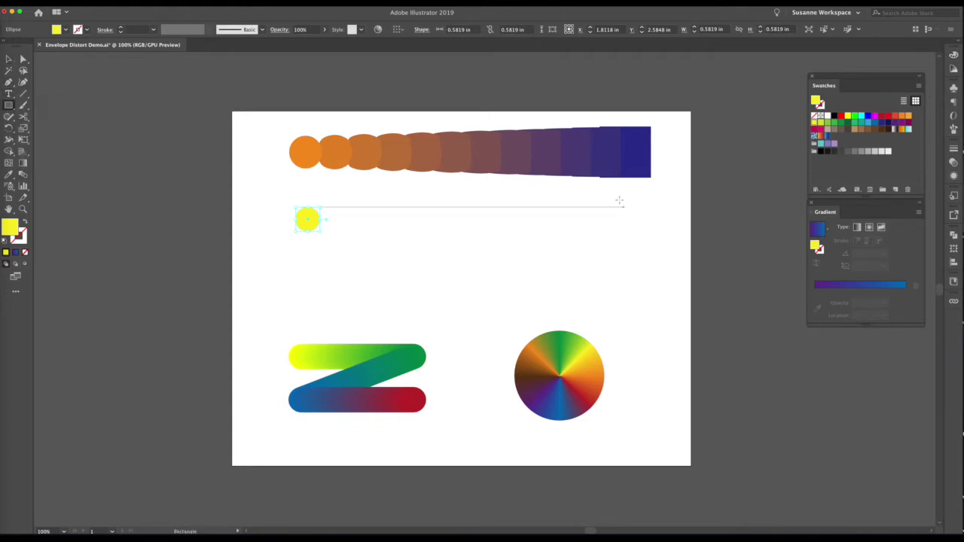
drag(600, 197, 641, 238)
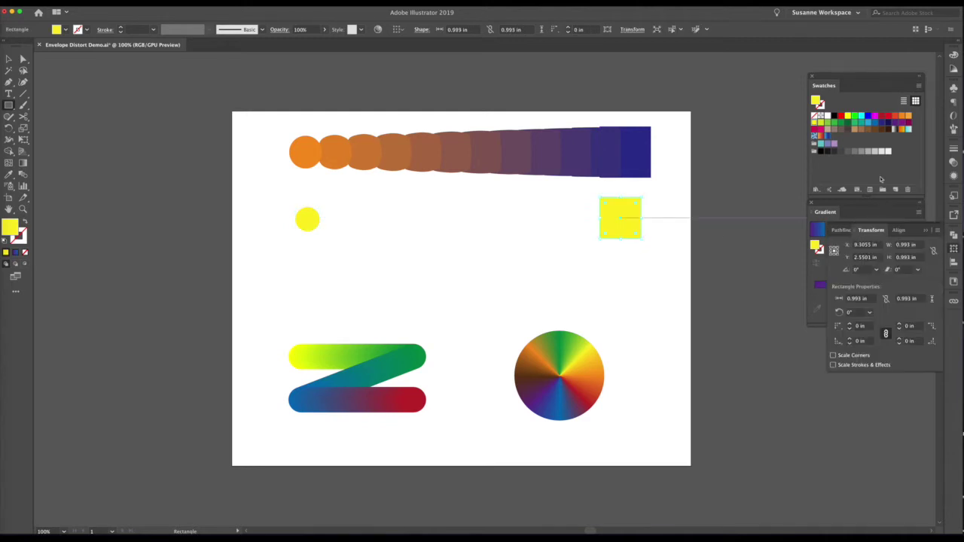
click(874, 122)
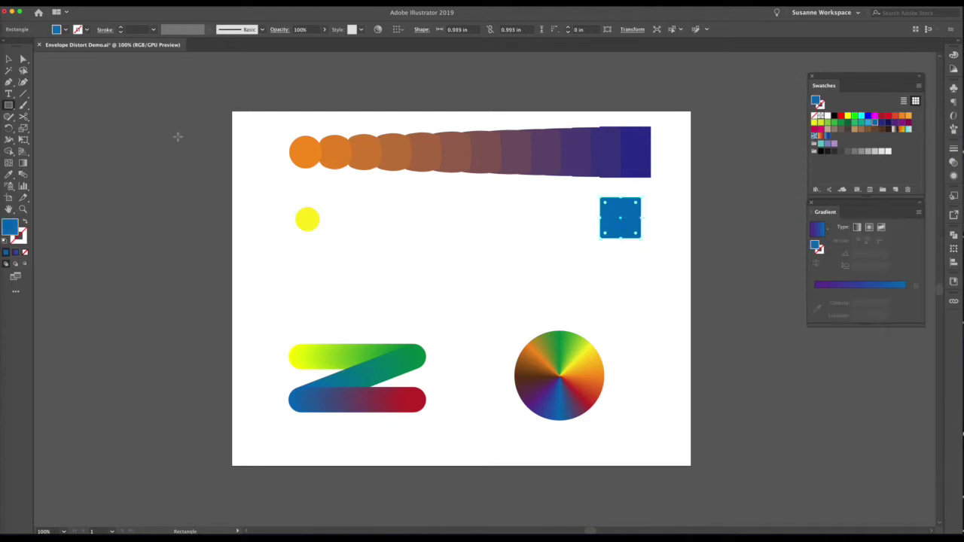
Blend the yellow circle into the blue square with 10 specified steps.
key(v)
shift+click(305, 219)
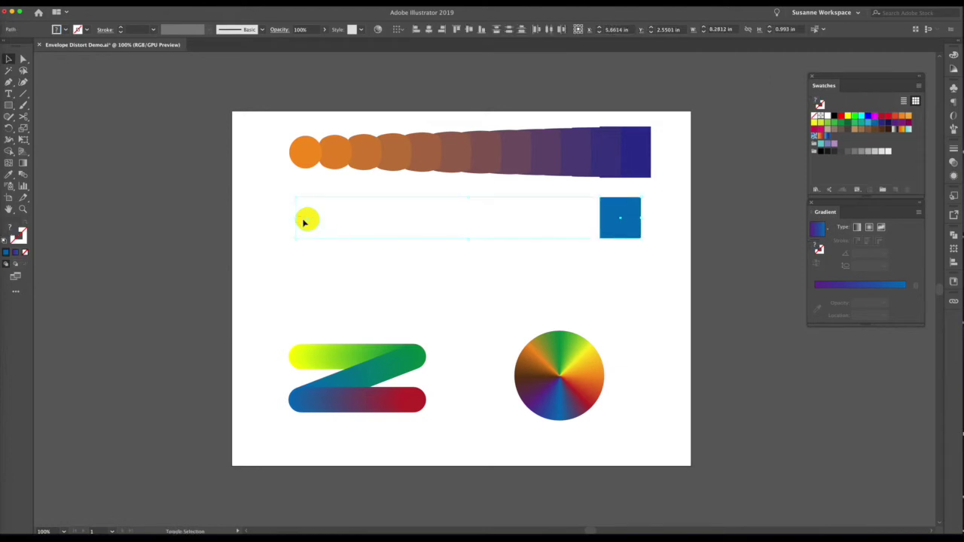
double_click(23, 174)
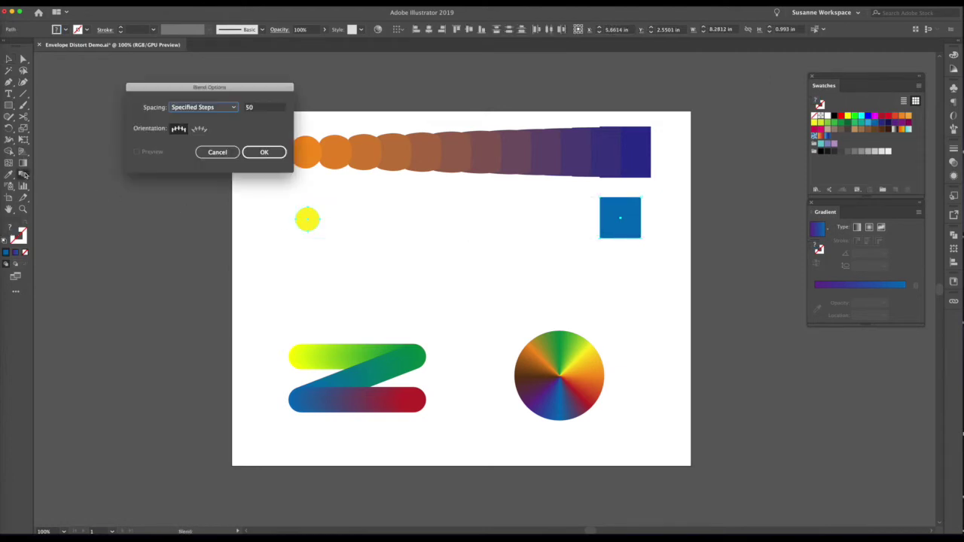
key(Tab)
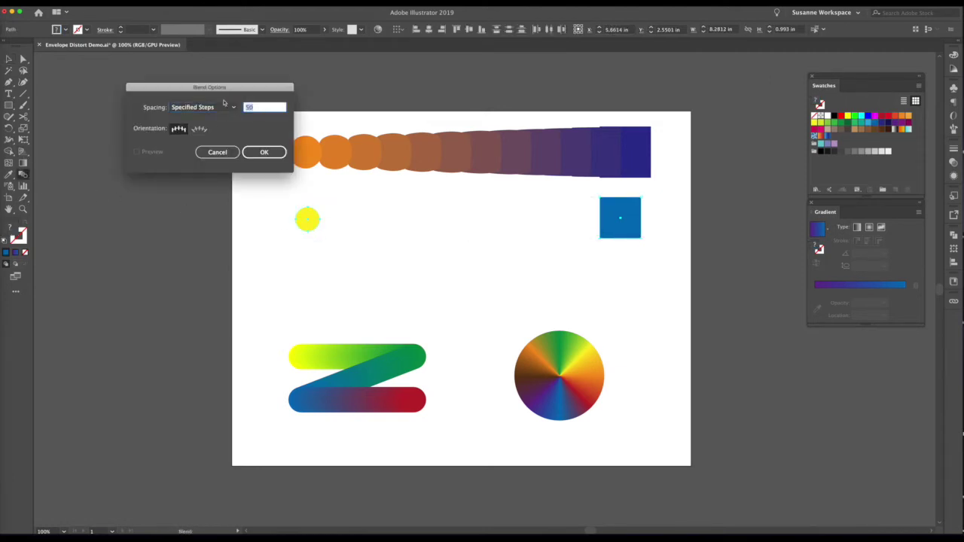
text(10)
click(249, 153)
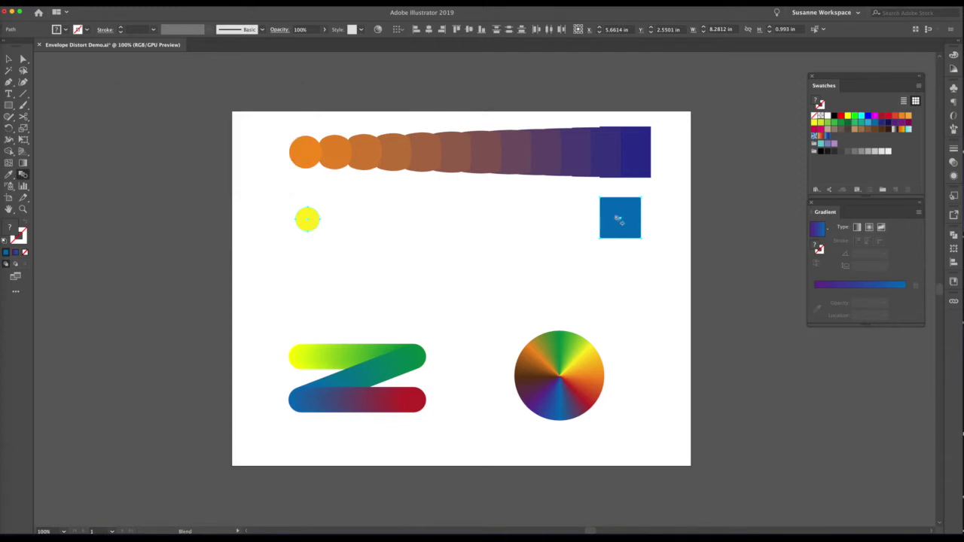
click(620, 219)
Nudge the new blend upward and move the Z blend up beneath it.
click(9, 59)
click(63, 96)
drag(404, 226, 404, 211)
click(427, 426)
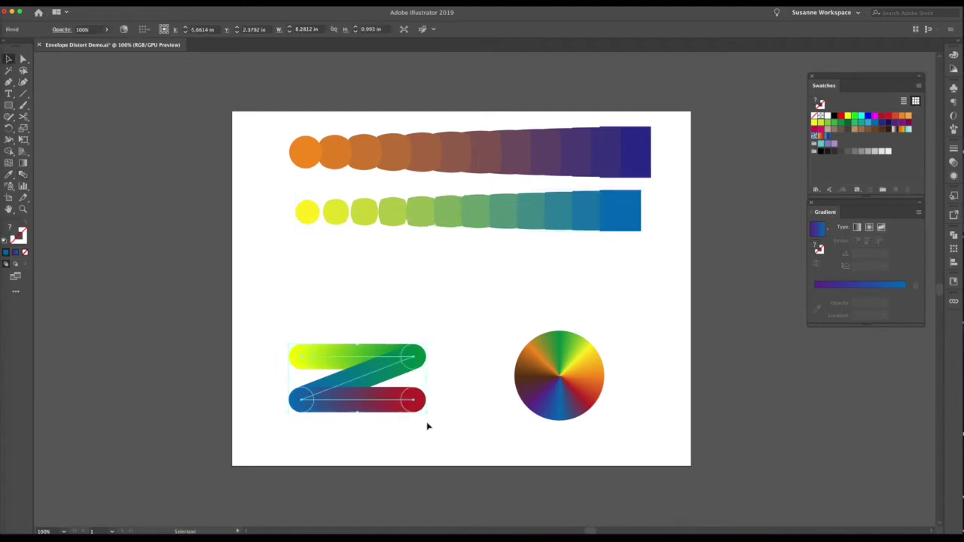
drag(400, 402, 397, 314)
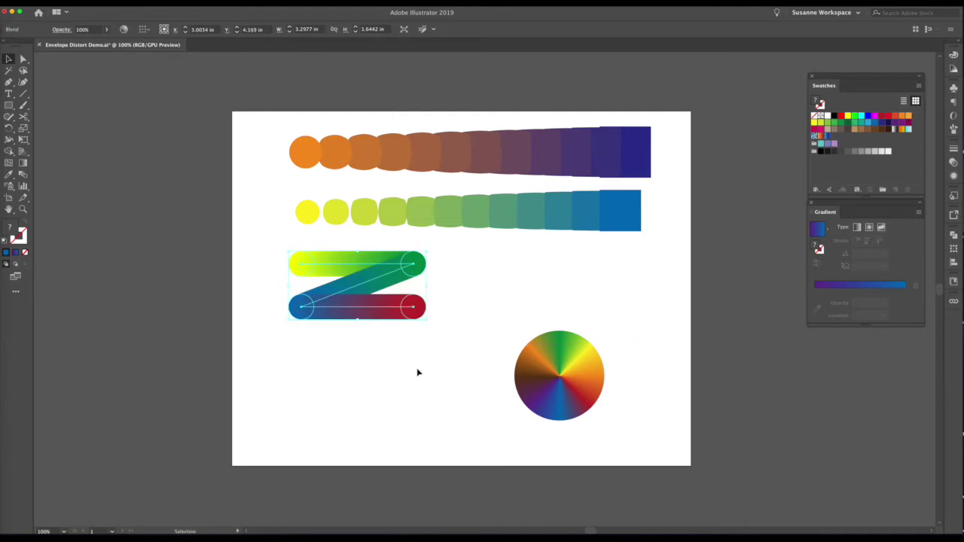
At 150% zoom, draw a small circle below the Z and copy it into a grid of four.
click(424, 373)
key(a)
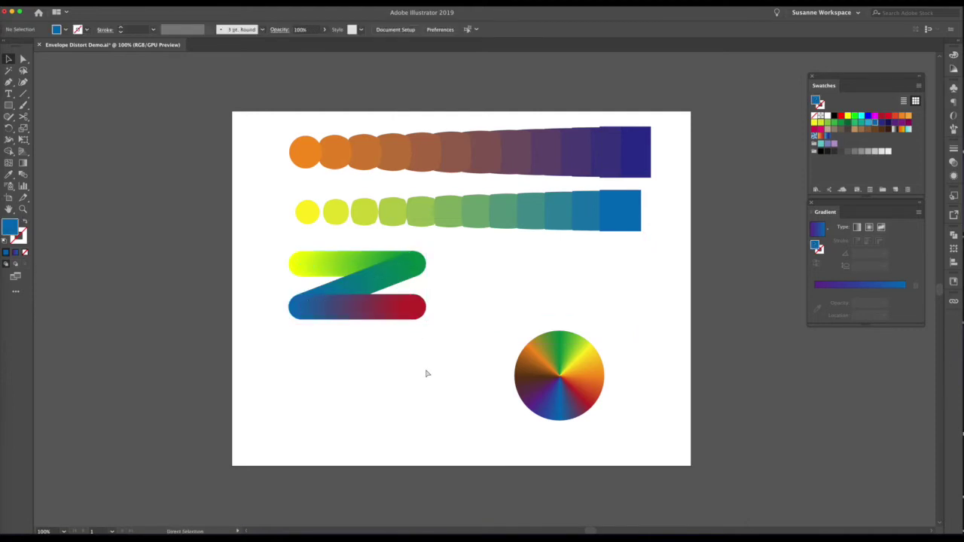
key(super+equal)
scroll(418, 380, down, 2)
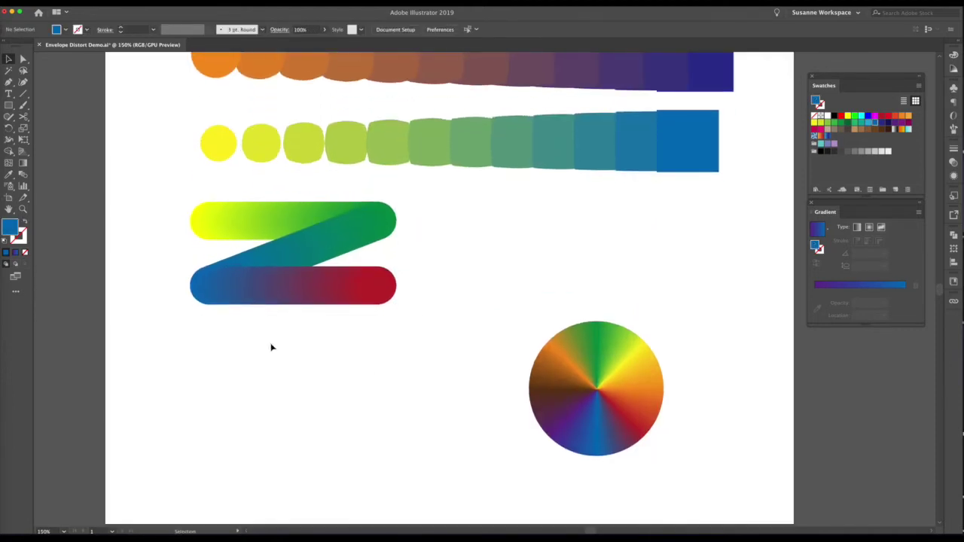
drag(8, 106, 53, 128)
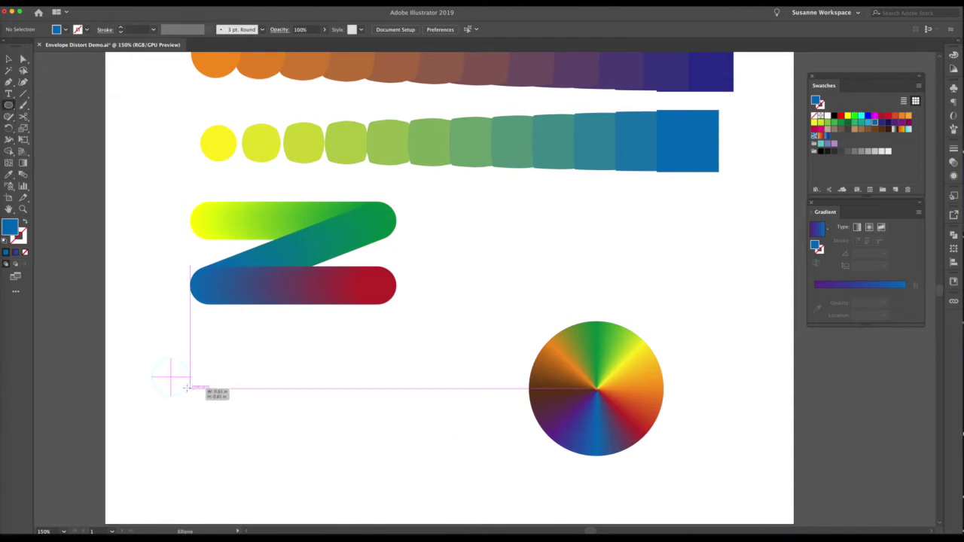
drag(166, 372, 180, 386)
click(8, 59)
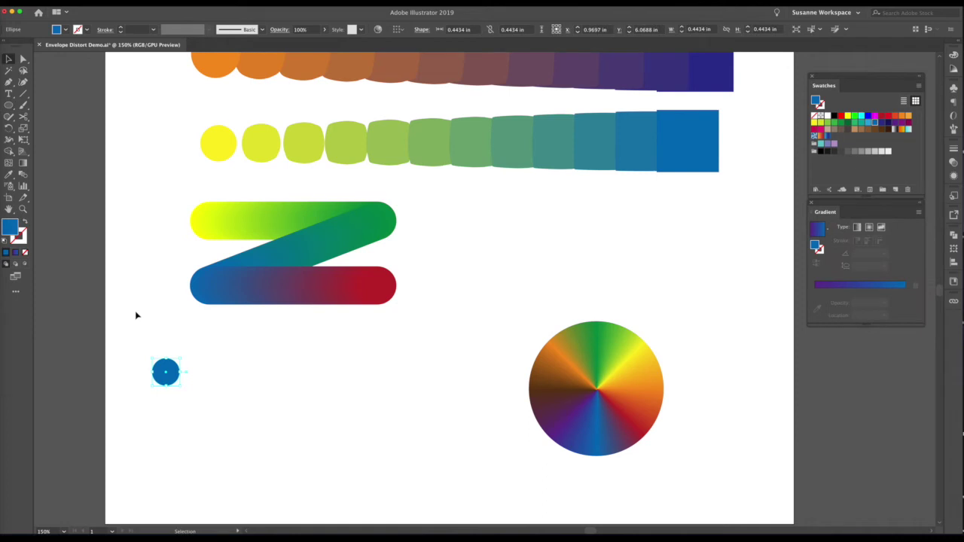
drag(167, 374, 173, 446)
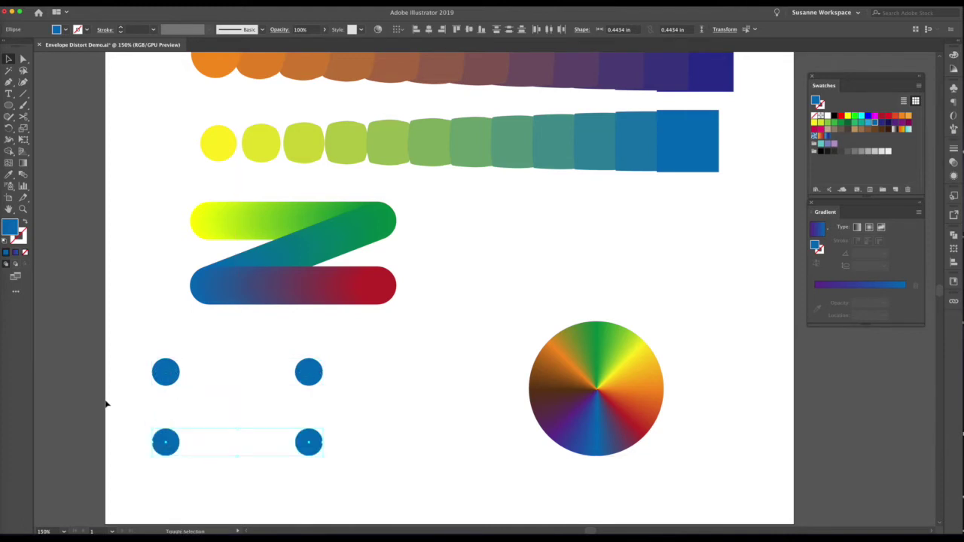
click(126, 393)
Colour the circles yellow, green, blue and magenta.
click(173, 377)
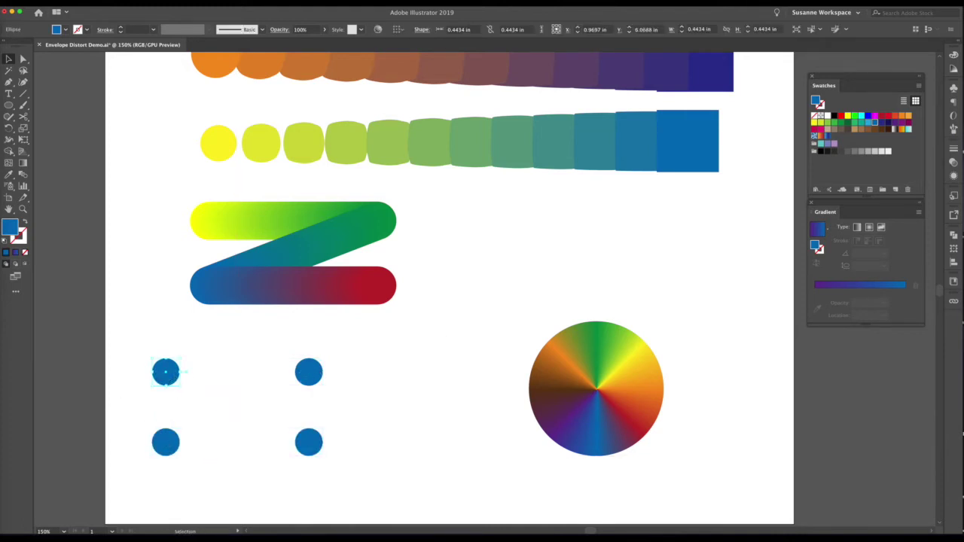
click(815, 122)
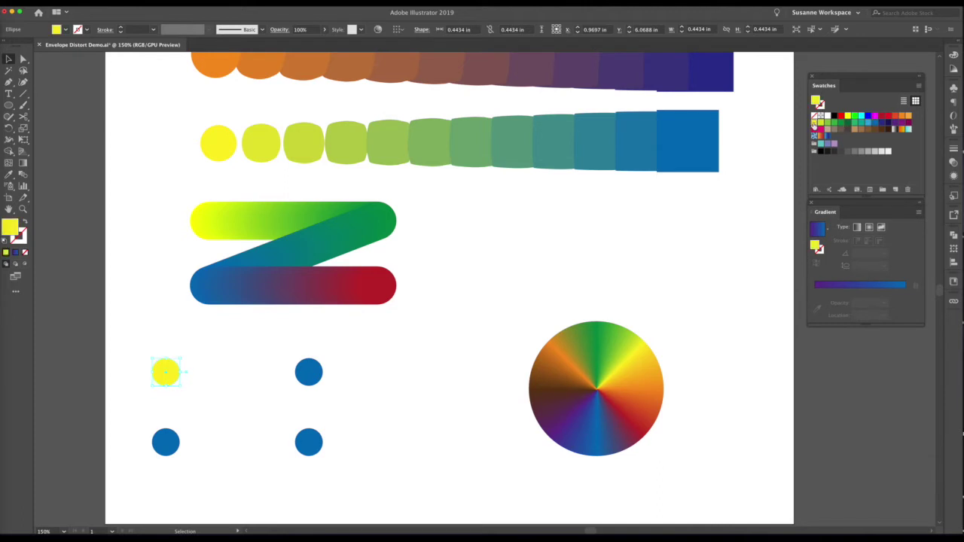
click(308, 371)
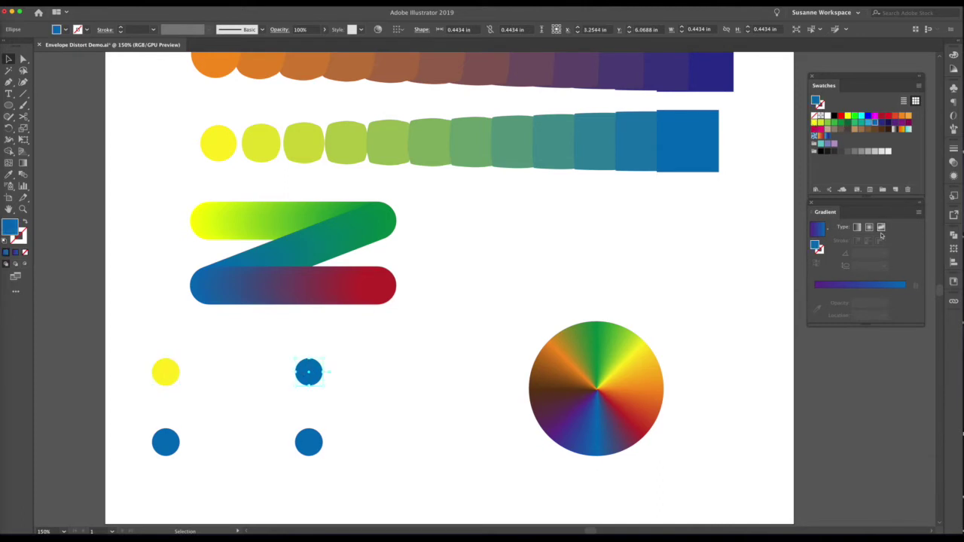
click(836, 123)
click(165, 442)
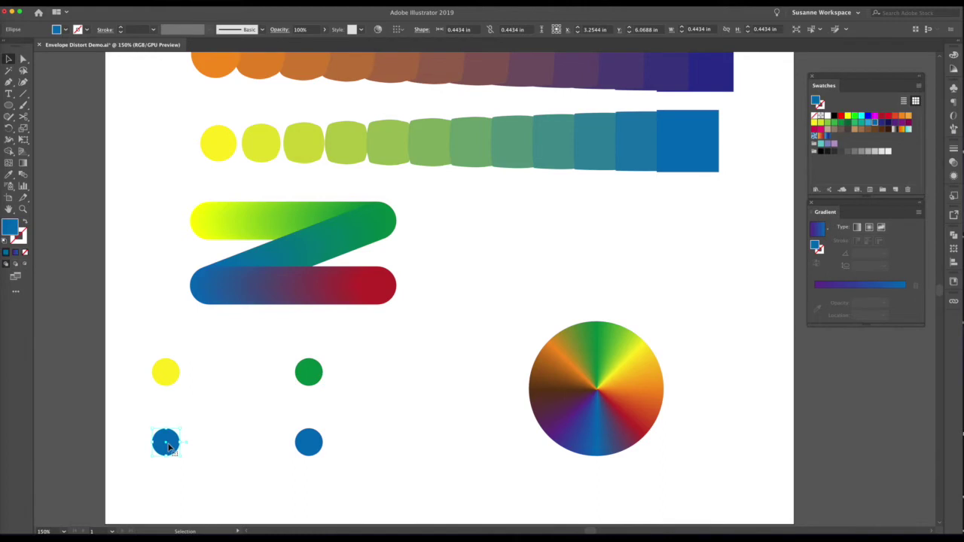
click(309, 446)
click(819, 131)
click(419, 385)
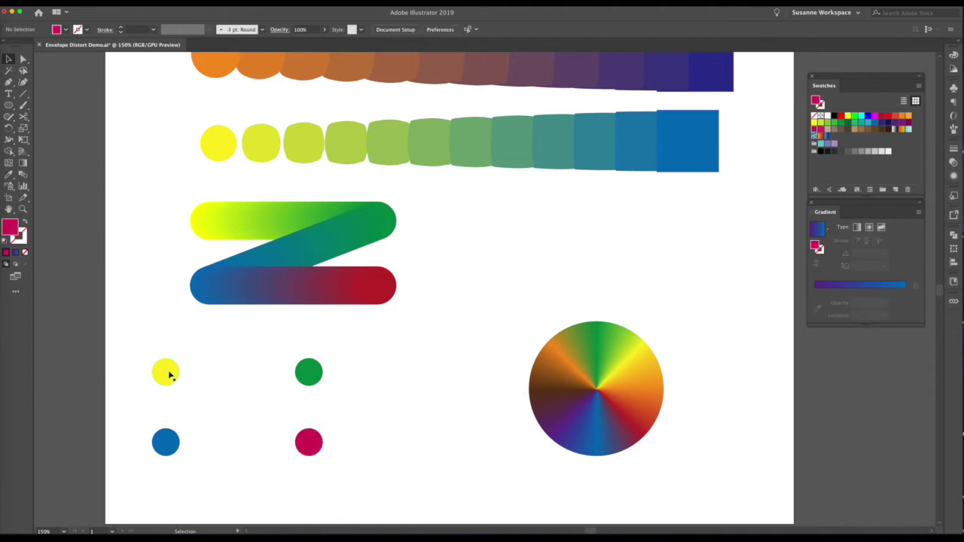
Set blend spacing to Smooth Color and blend yellow, green, blue, magenta circles in Z order.
double_click(24, 175)
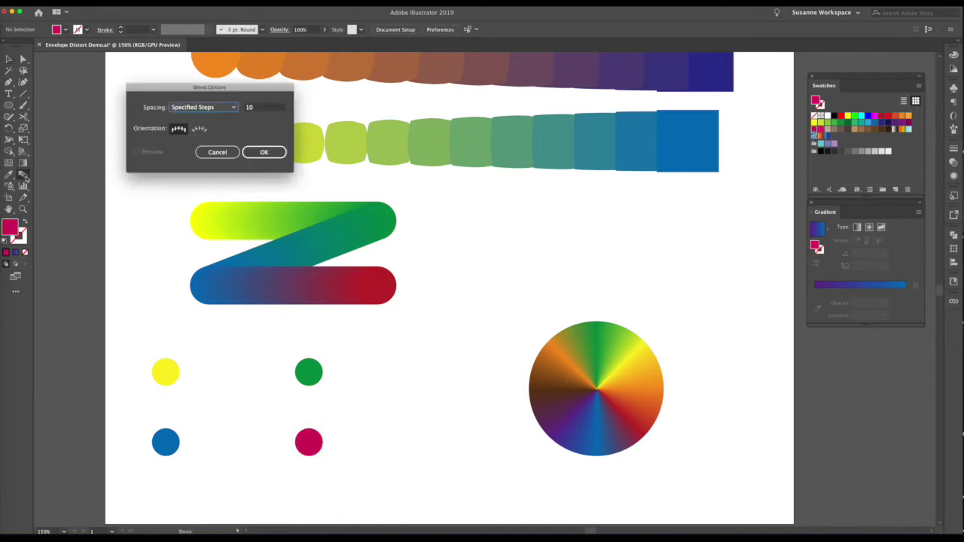
click(198, 107)
click(197, 117)
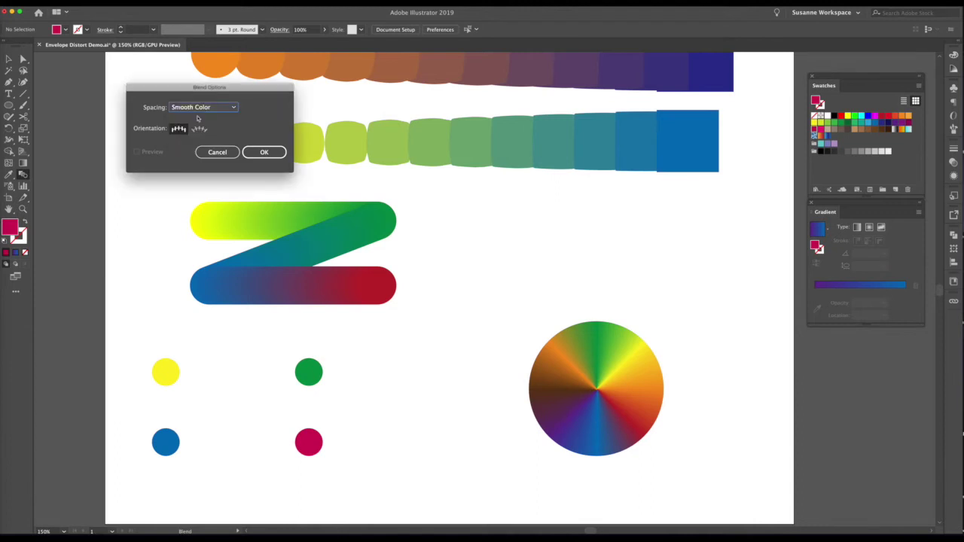
click(264, 152)
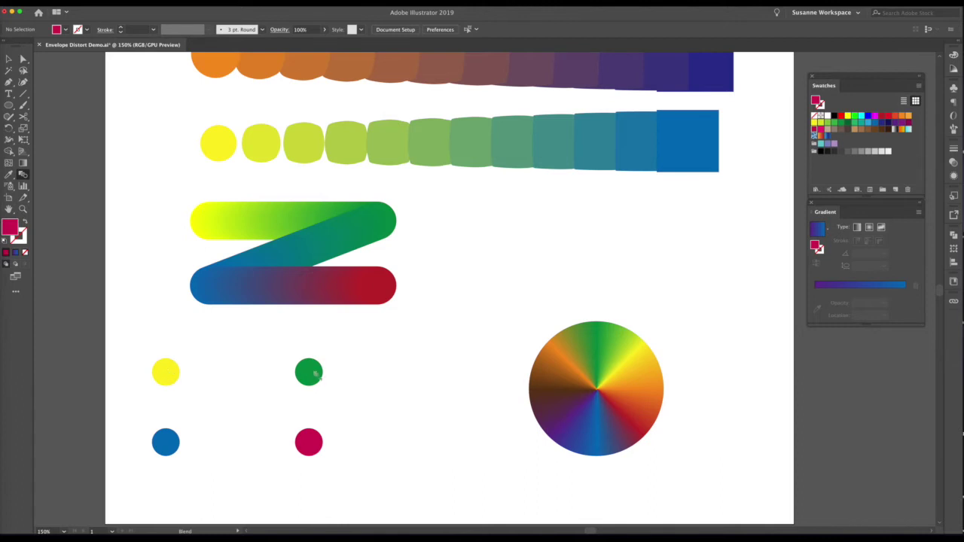
click(315, 375)
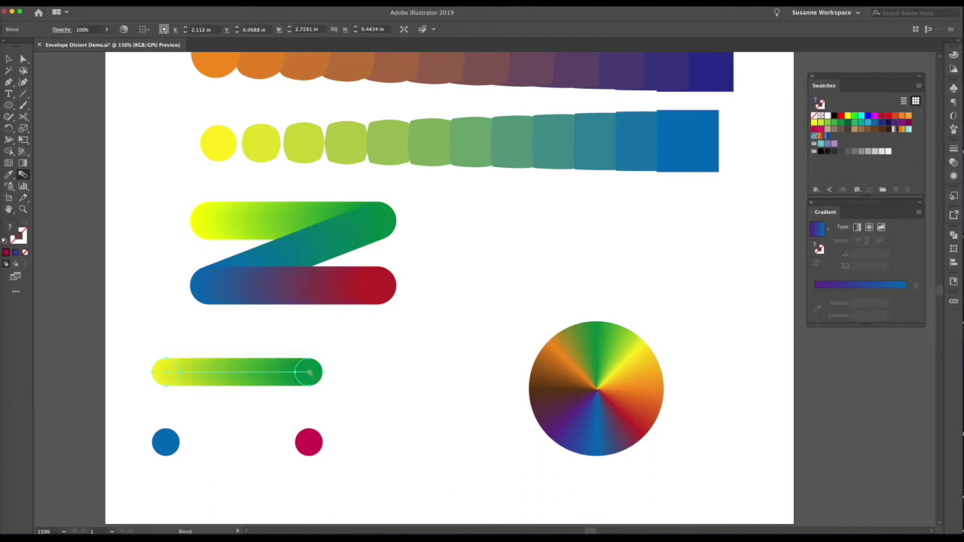
click(166, 444)
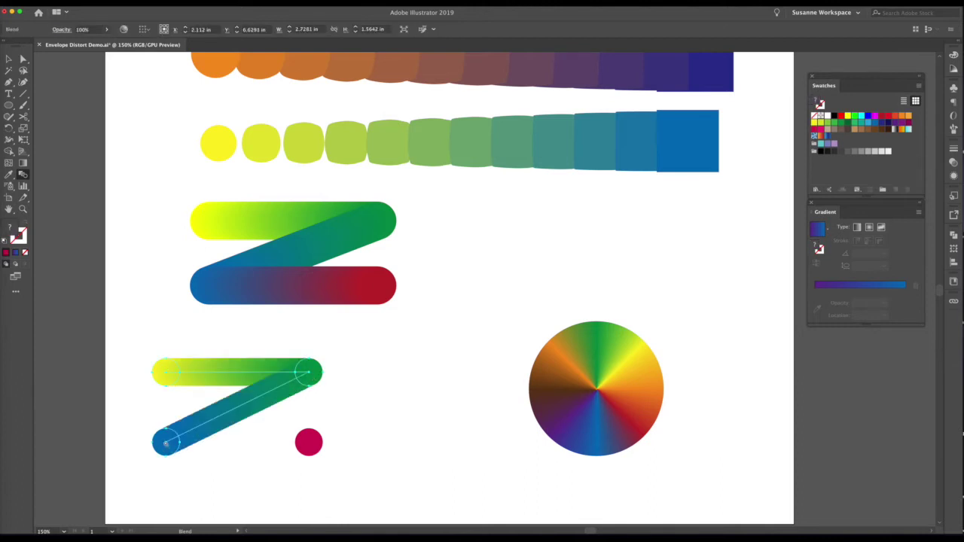
click(309, 445)
key(v)
click(123, 118)
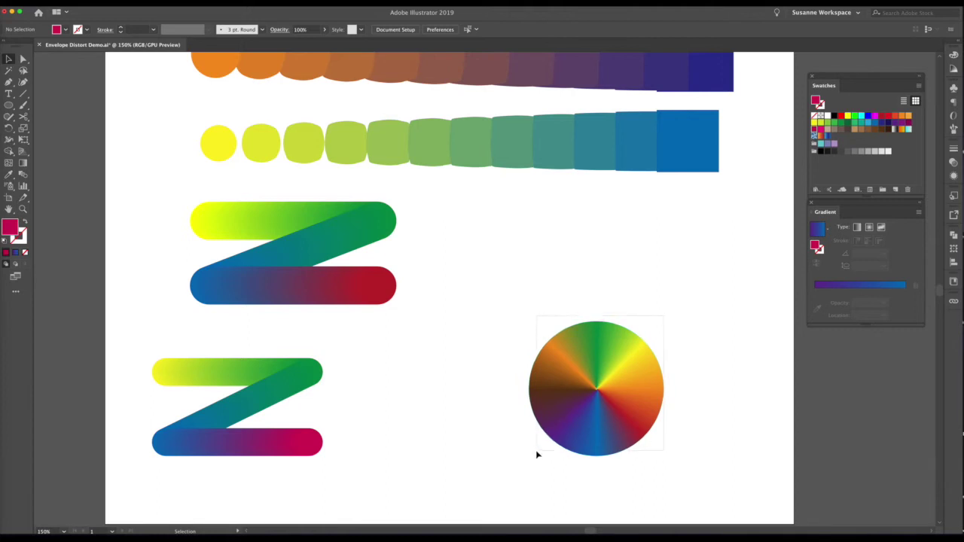
Move the gradient circle up beside the top Z.
click(588, 447)
drag(587, 448, 603, 317)
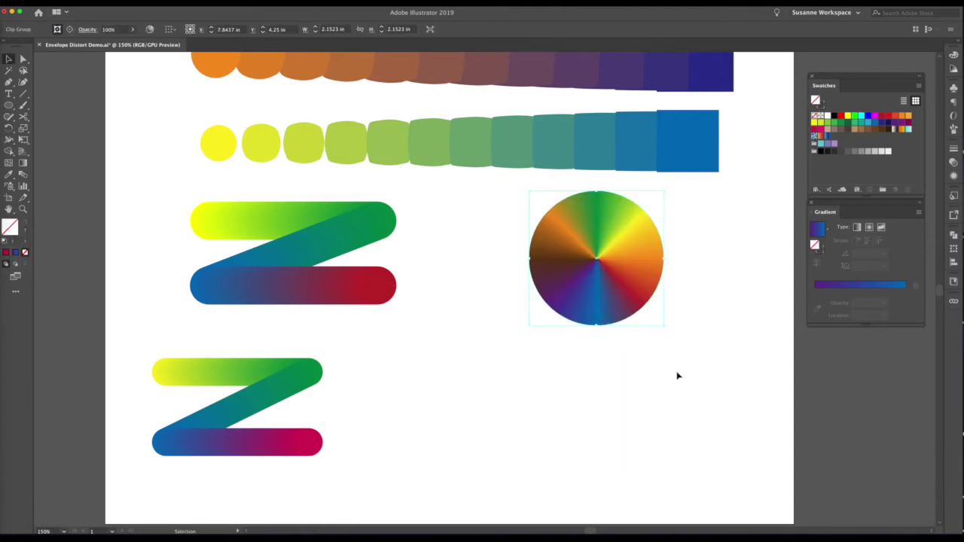
click(443, 368)
Draw a black vertical line plus rotated horizontal and diagonal copies crossing at its centre.
click(23, 93)
click(18, 236)
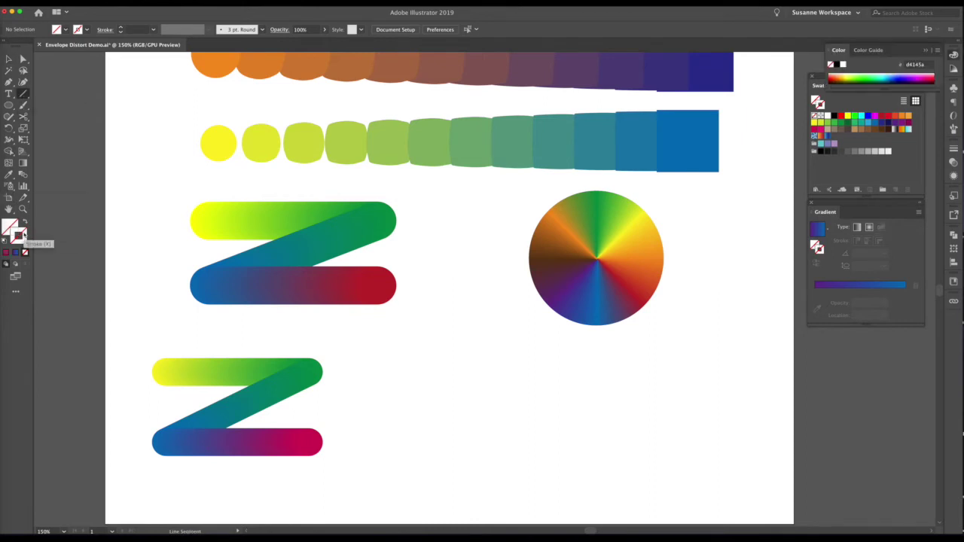
click(834, 116)
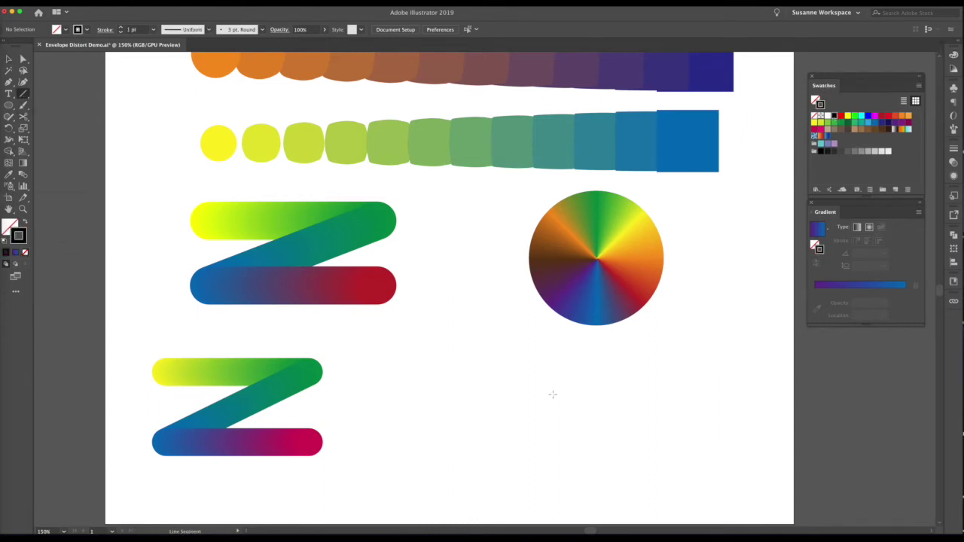
drag(591, 370, 590, 497)
click(9, 58)
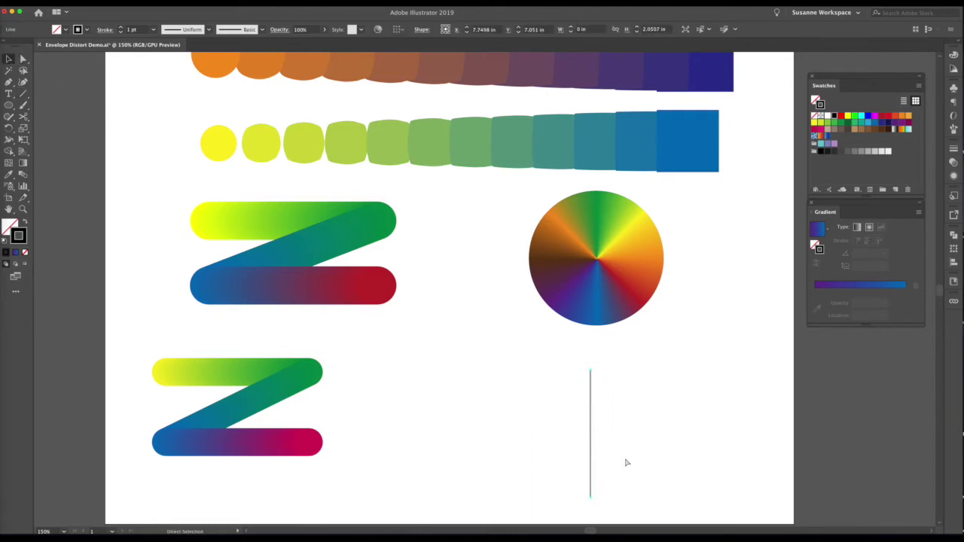
drag(593, 500, 644, 420)
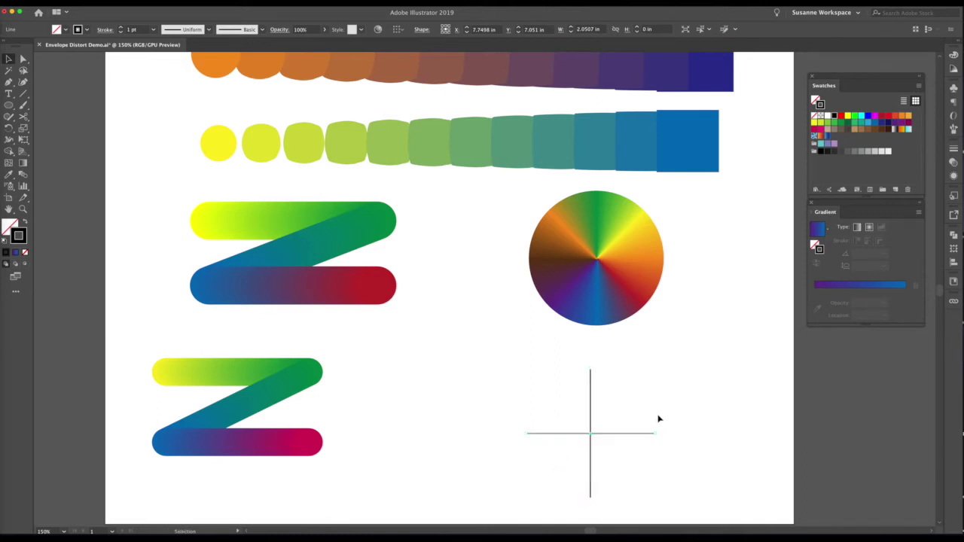
drag(660, 438, 645, 472)
click(699, 445)
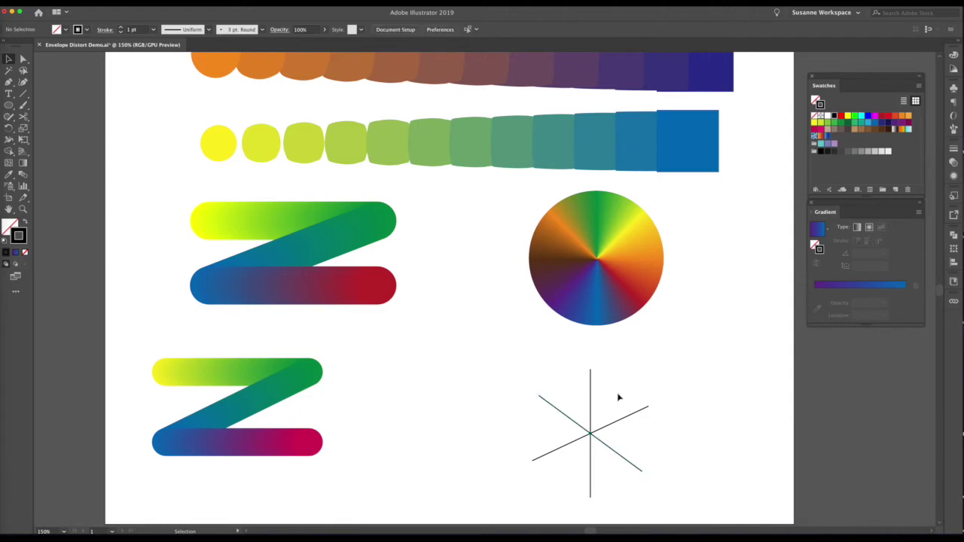
click(25, 209)
drag(593, 438, 754, 479)
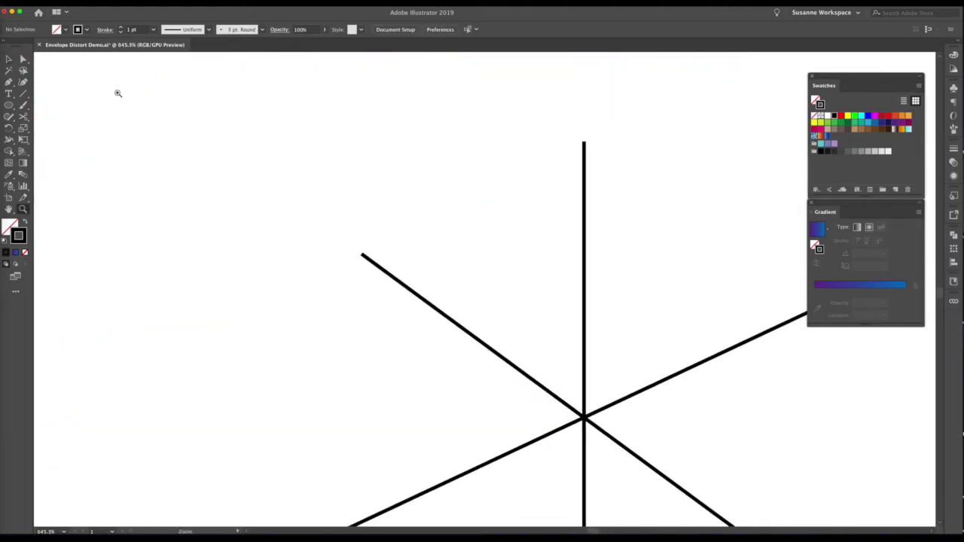
click(8, 59)
Cut the vertical line and first diagonals at the centre intersection with the Scissors tool.
click(583, 235)
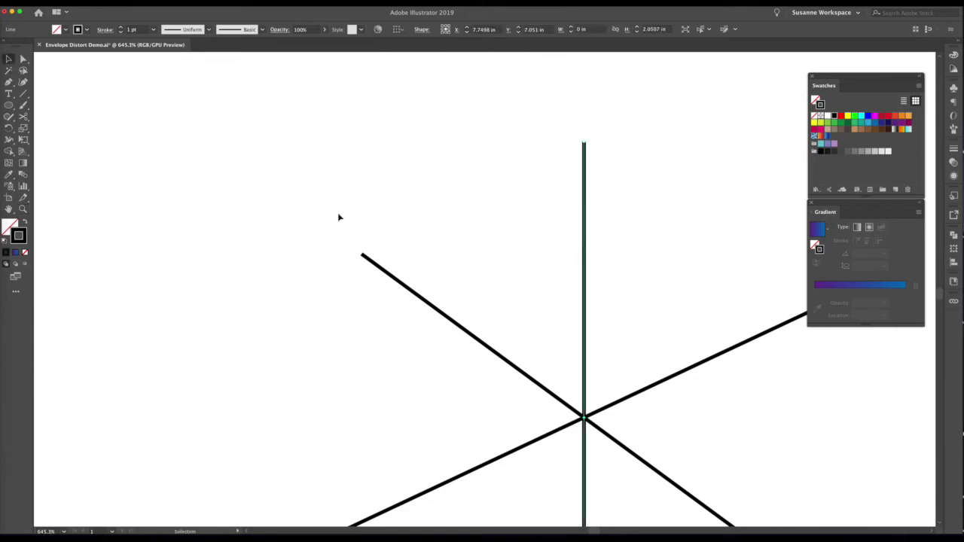
click(23, 116)
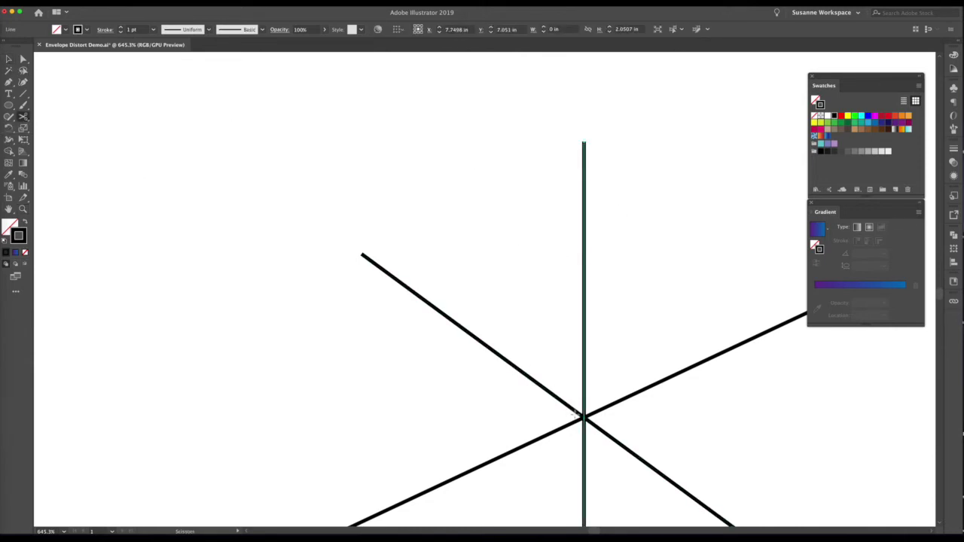
click(584, 417)
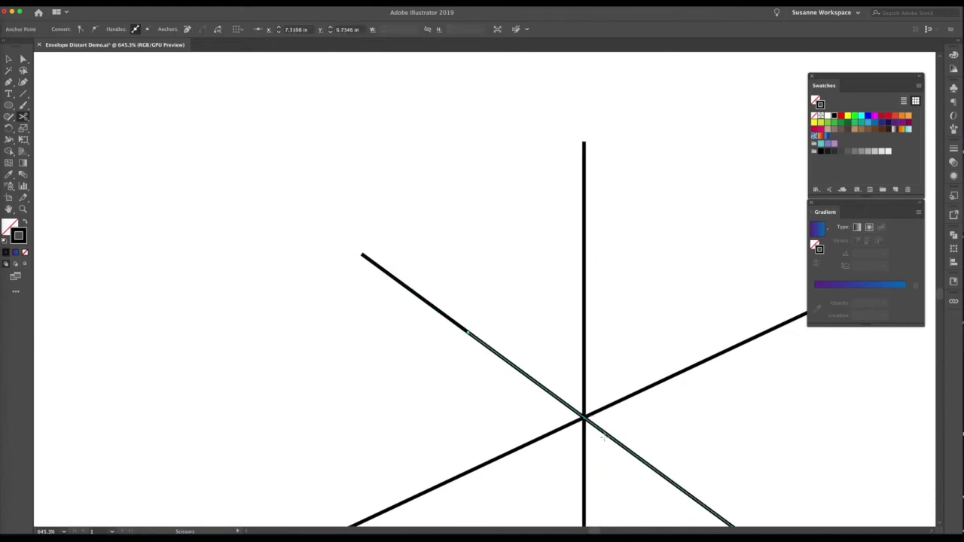
click(584, 416)
key(super+shift+a)
click(22, 59)
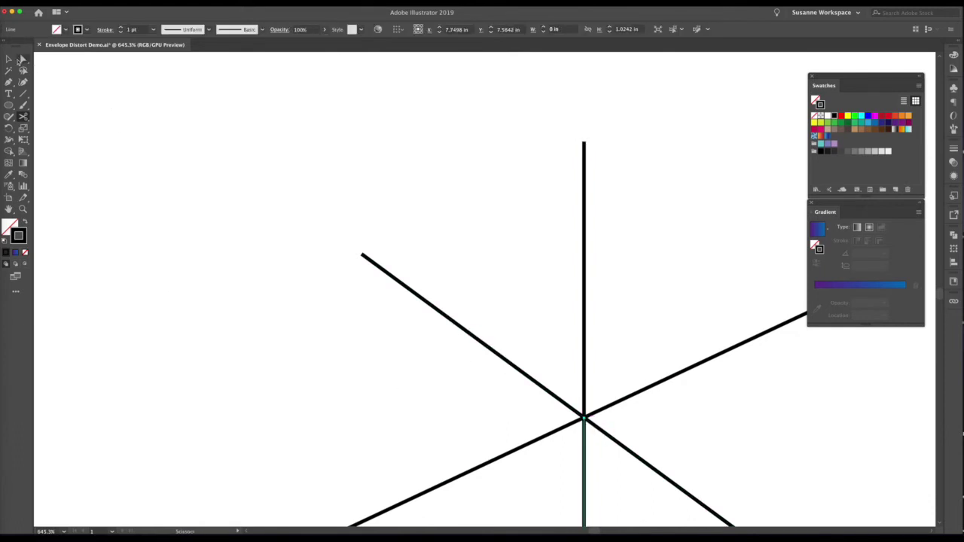
drag(502, 325, 458, 380)
click(23, 117)
click(584, 418)
Cut the last diagonal at the centre and confirm each spoke selects separately.
key(a)
drag(397, 455, 477, 508)
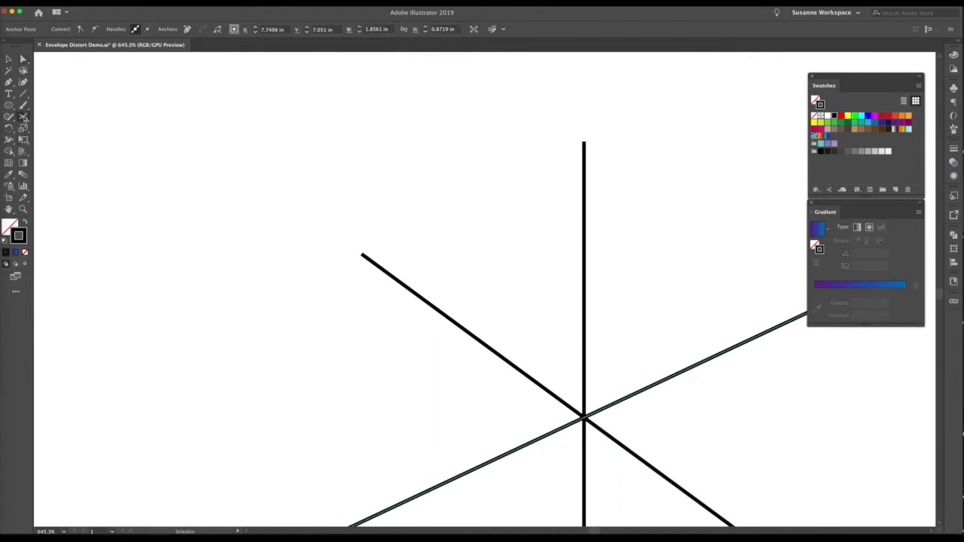
click(584, 416)
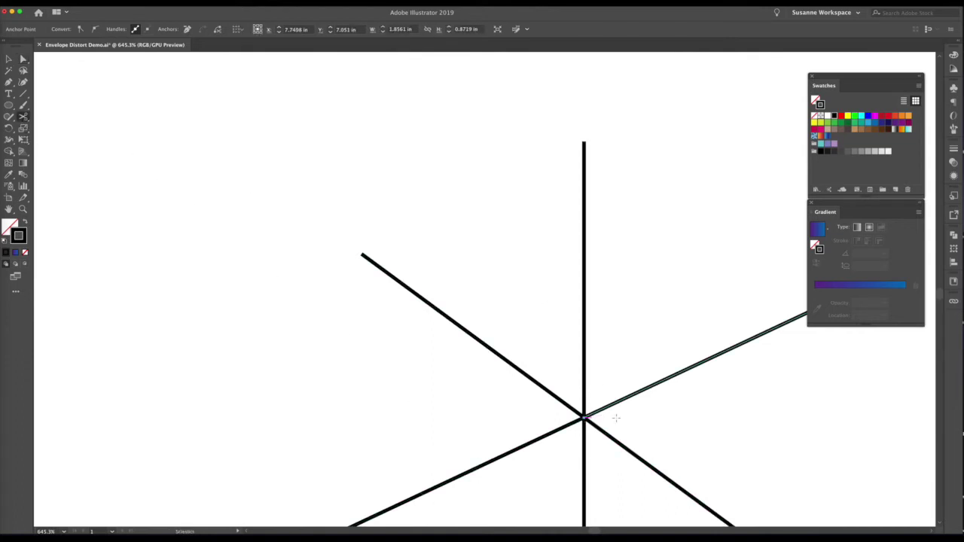
click(22, 58)
drag(608, 356, 530, 350)
drag(452, 381, 449, 503)
drag(678, 359, 709, 401)
key(super+minus)
key(super+minus)
key(super+minus)
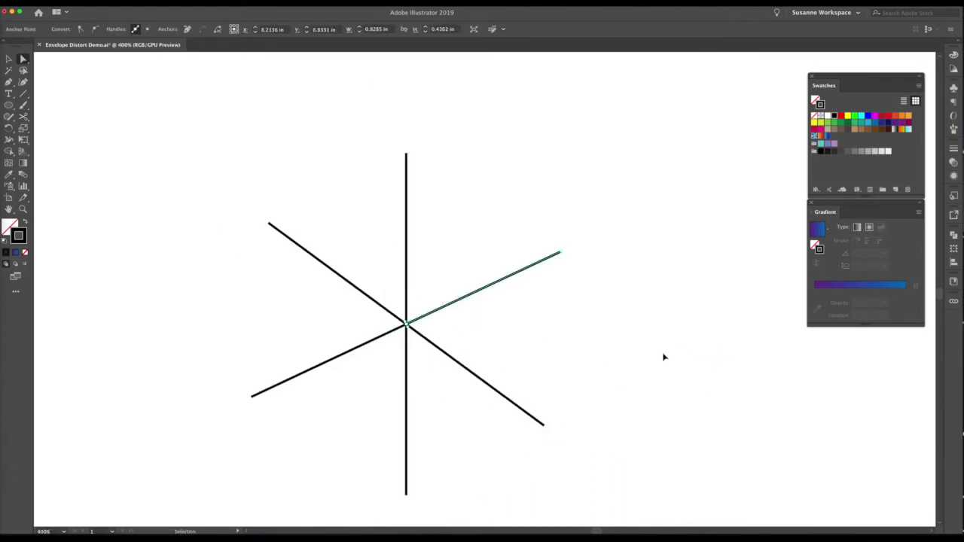
drag(475, 211, 396, 224)
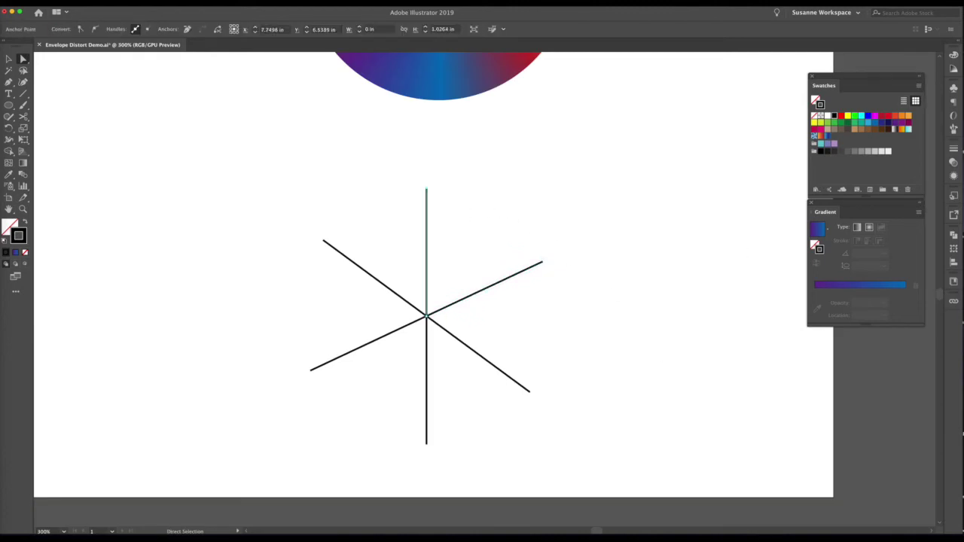
Stroke the spokes clockwise from the top green, yellow, orange, crimson, blue and purple.
click(839, 125)
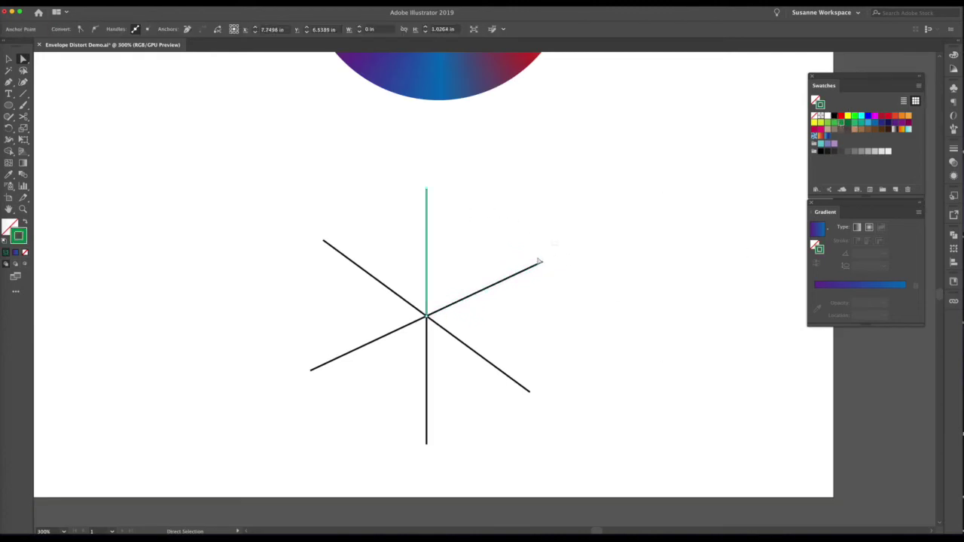
drag(553, 249, 501, 297)
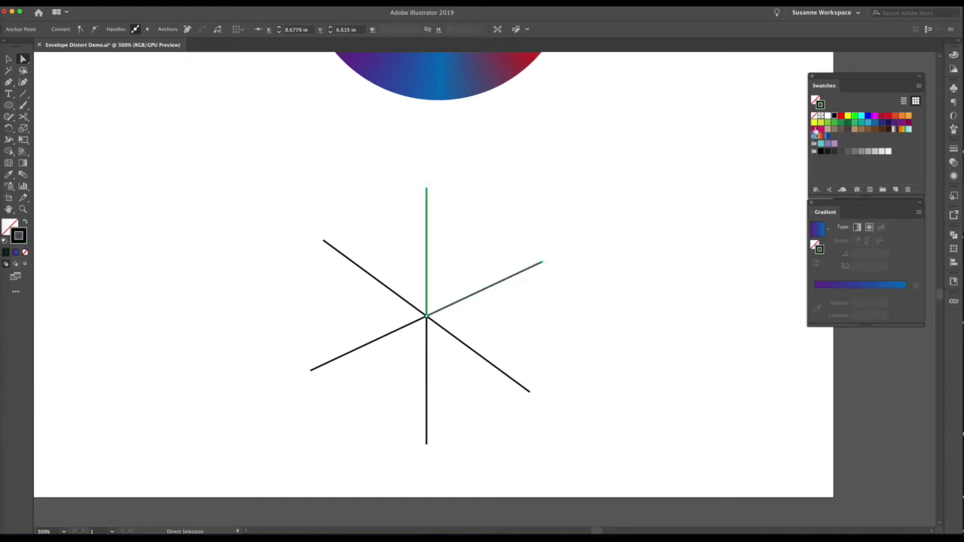
click(814, 122)
drag(497, 405, 651, 352)
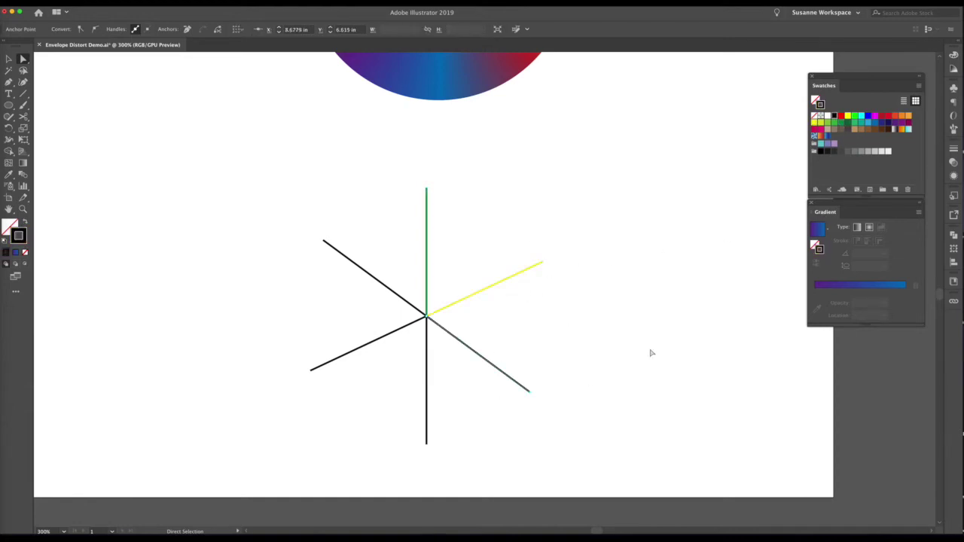
click(904, 117)
drag(406, 429, 446, 419)
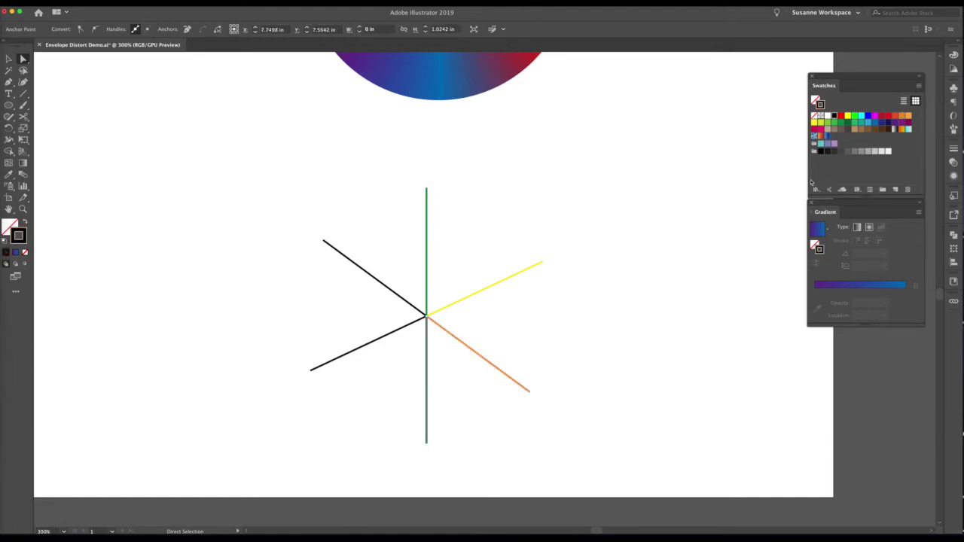
click(815, 129)
drag(274, 342, 379, 387)
click(874, 125)
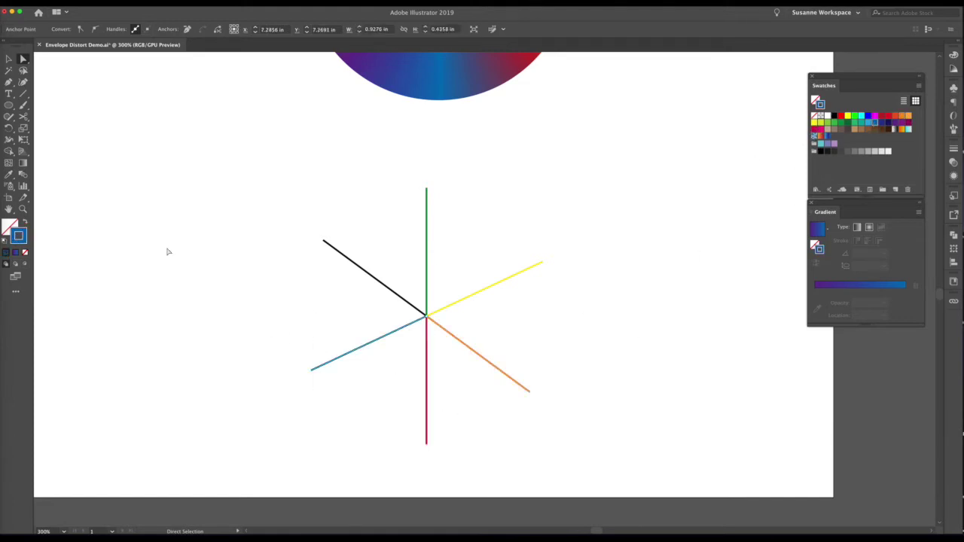
drag(318, 263, 333, 230)
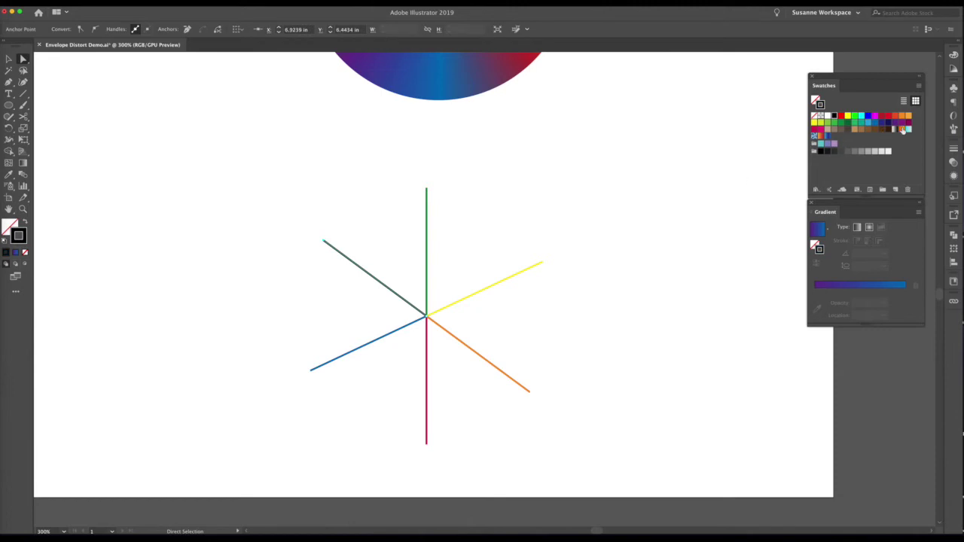
click(895, 121)
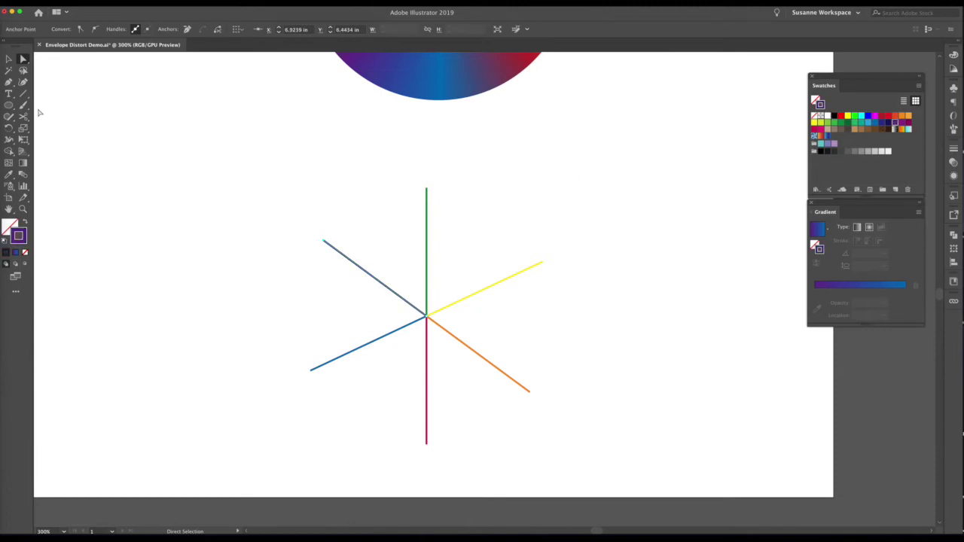
Blend the six coloured spokes in order around the star with Smooth Color spacing.
double_click(22, 174)
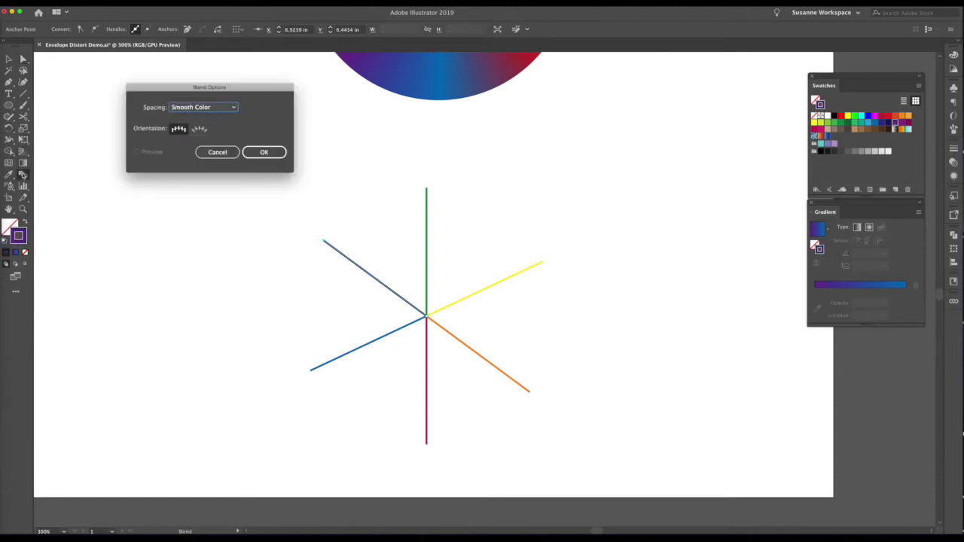
click(265, 154)
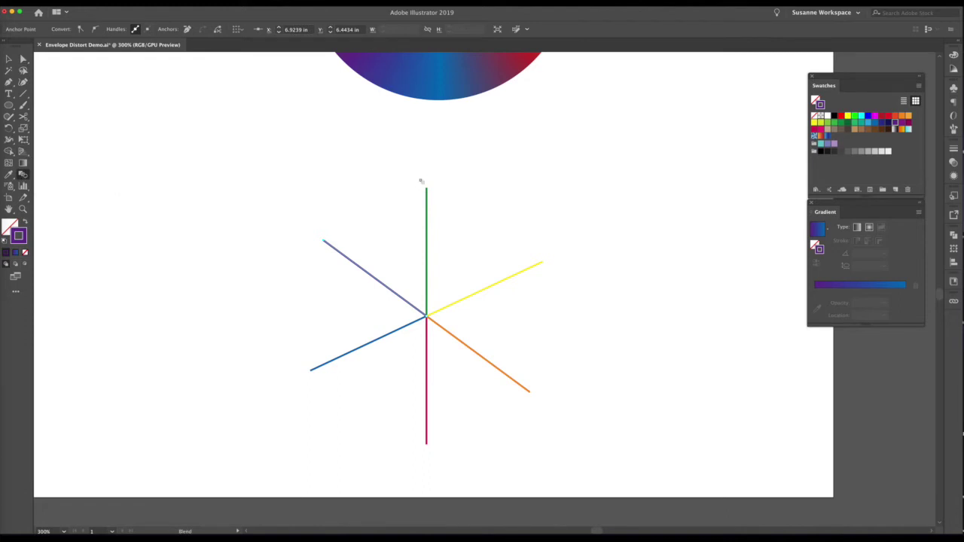
click(543, 264)
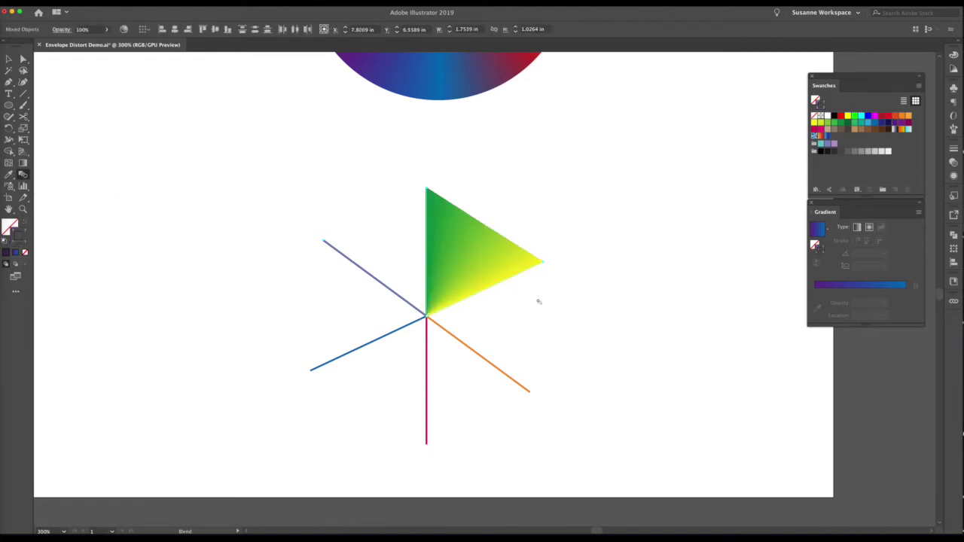
click(531, 393)
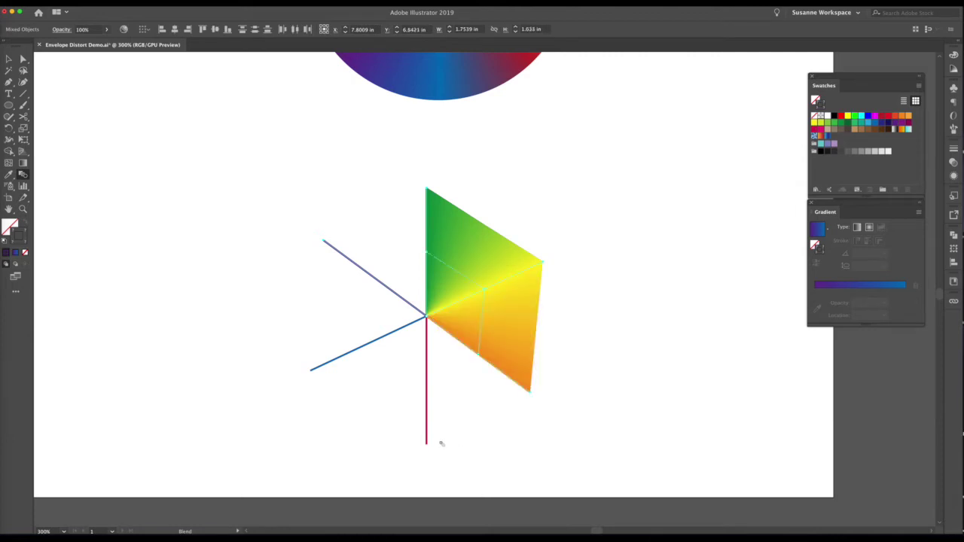
click(311, 371)
click(324, 243)
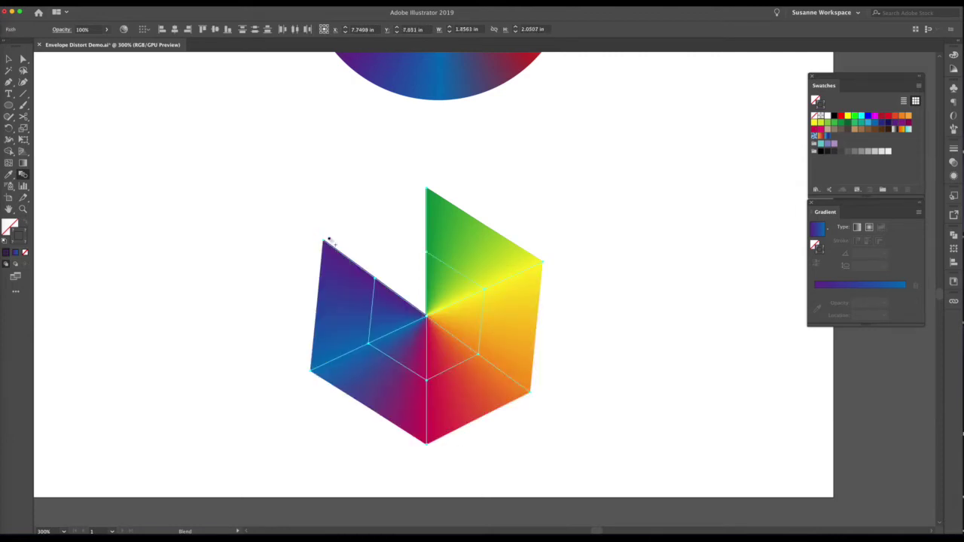
click(427, 191)
key(v)
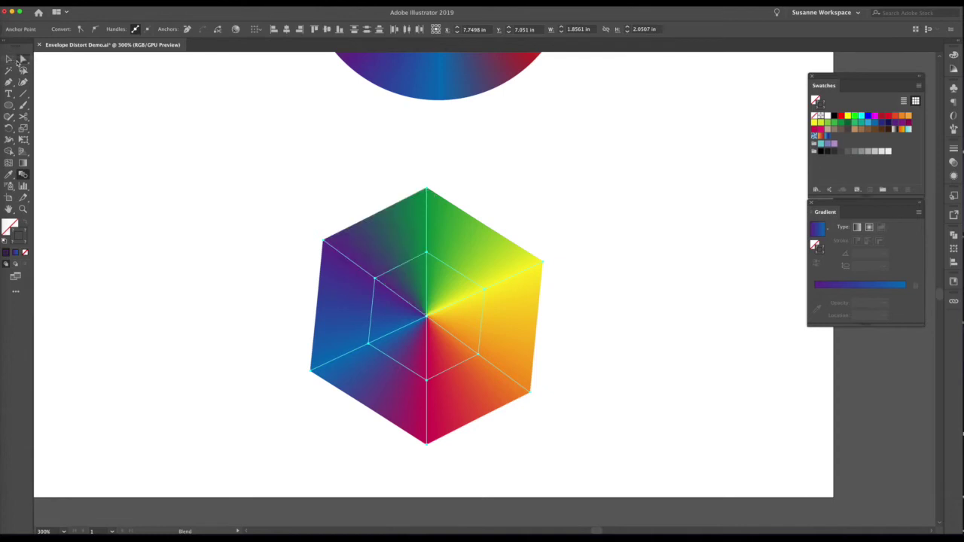
click(133, 124)
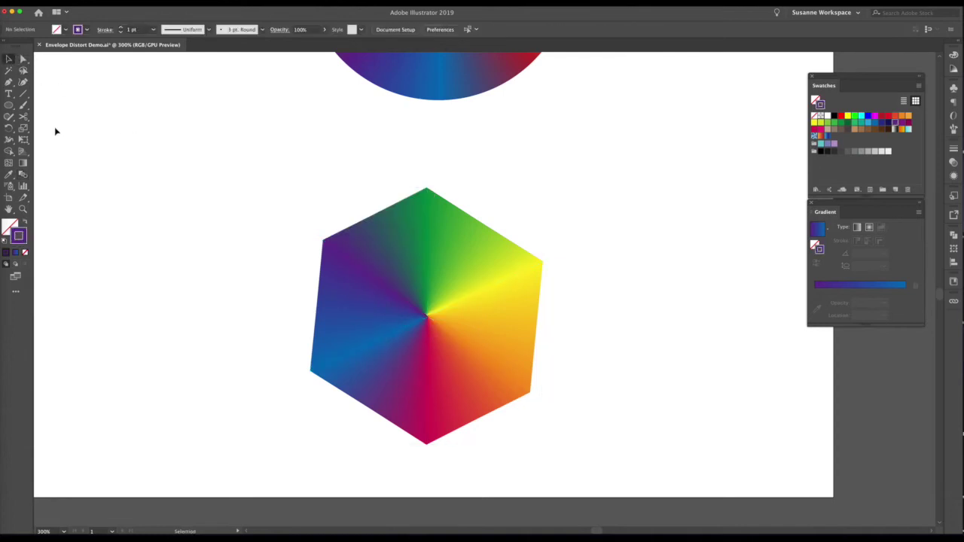
Draw a circle and scale it to about 1.62 in, centred over the rainbow hexagon.
click(9, 104)
drag(179, 158, 367, 345)
click(9, 59)
mouse_move(247, 165)
mouse_down()
mouse_move(390, 215)
mouse_move(393, 231)
mouse_up()
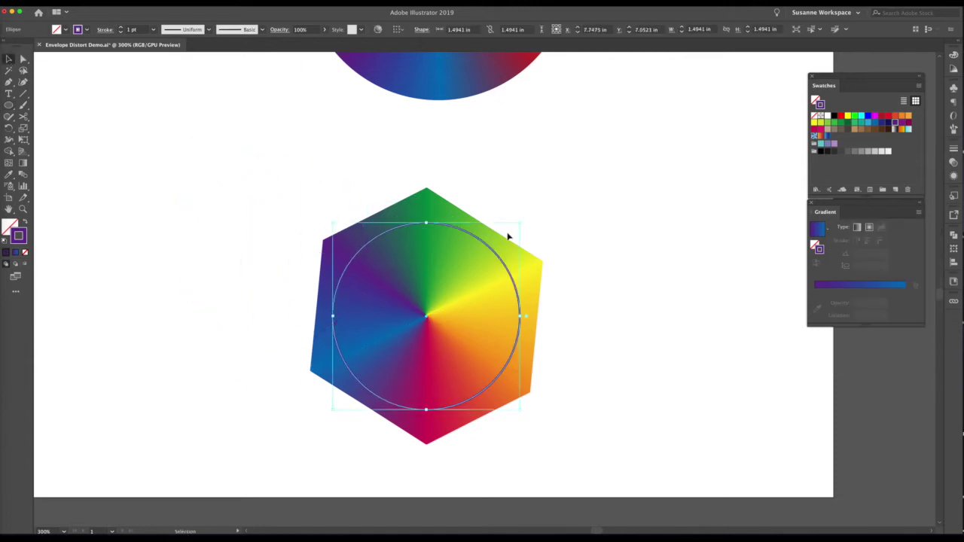
drag(521, 225, 242, 461)
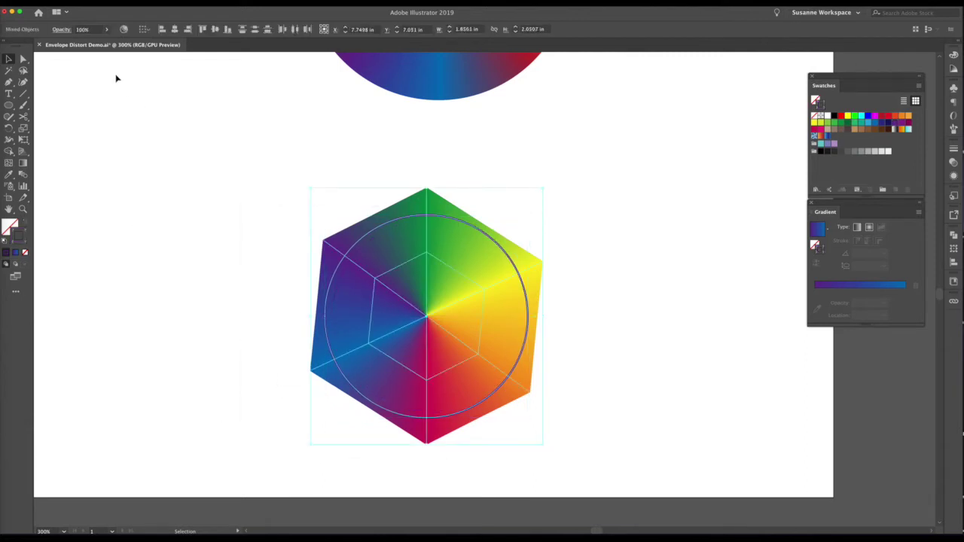
click(83, 0)
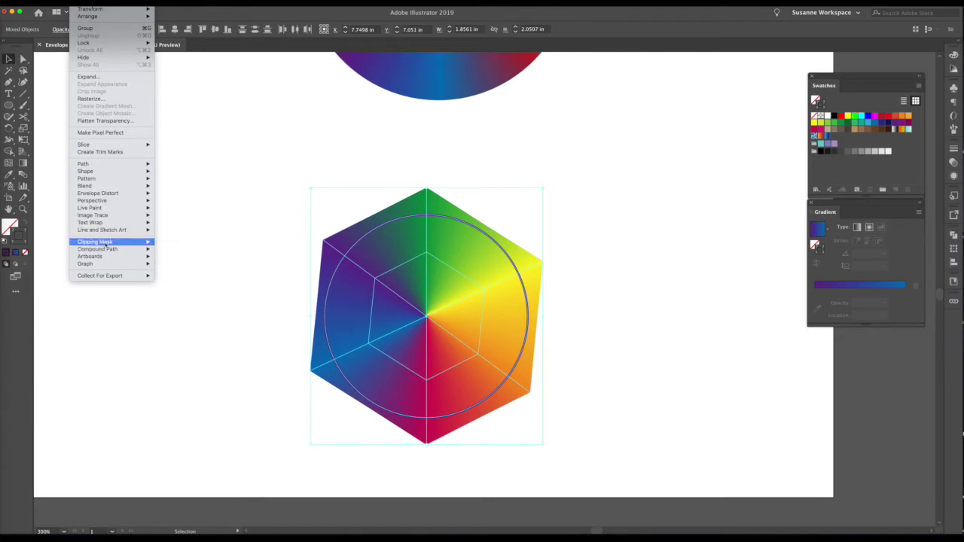
mouse_move(135, 241)
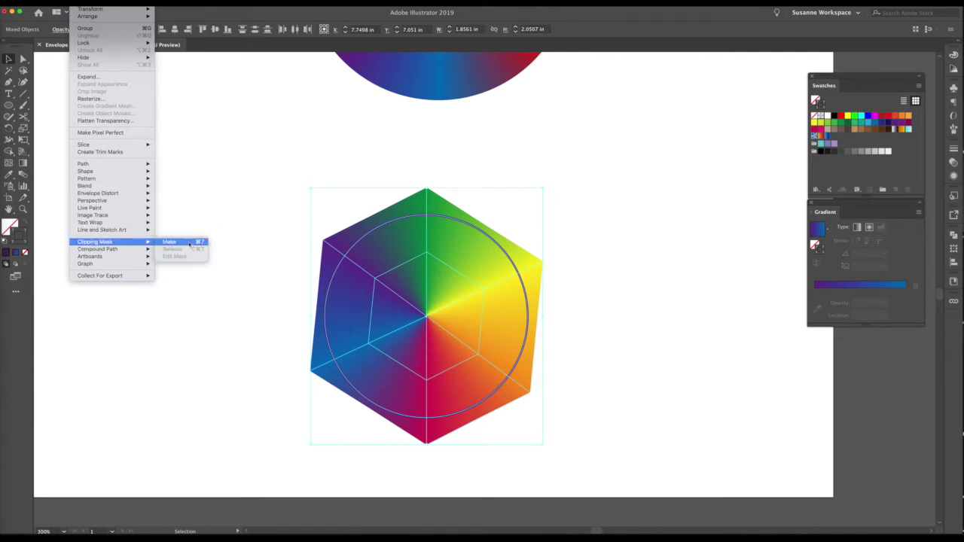
Make a clipping mask from the circle and hexagon, then zoom out to the whole artboard.
click(189, 243)
click(187, 246)
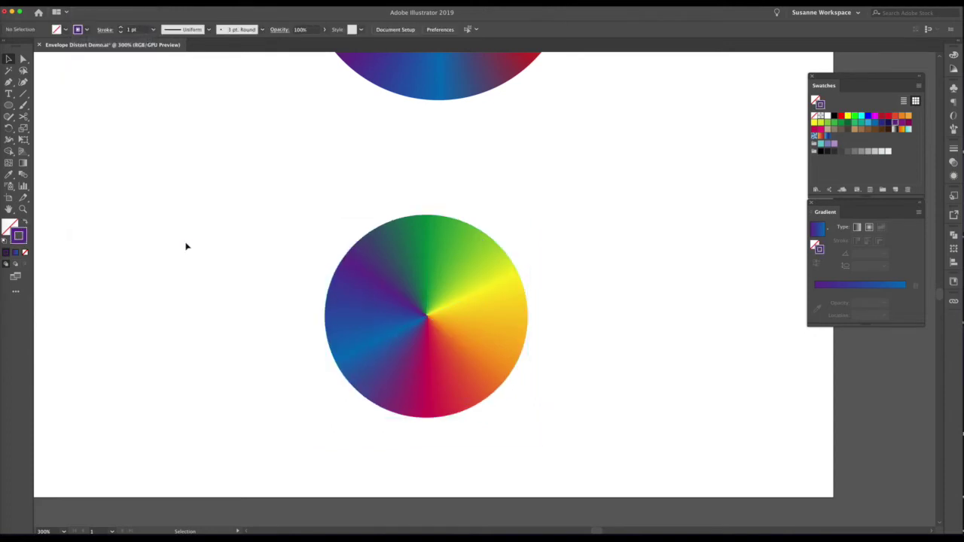
key(super+minus)
key(super+minus)
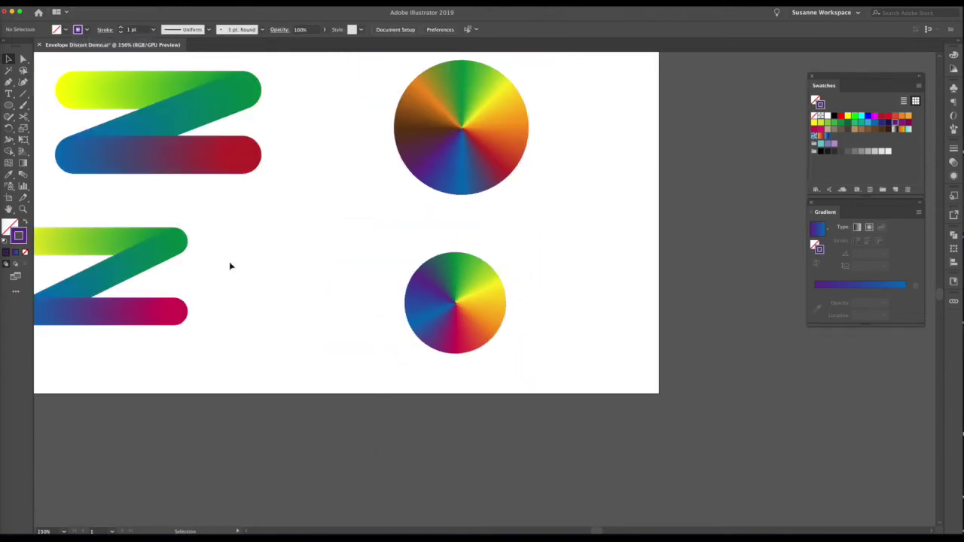
scroll(267, 285, left, 2)
scroll(266, 285, left, 2)
key(a)
key(super+minus)
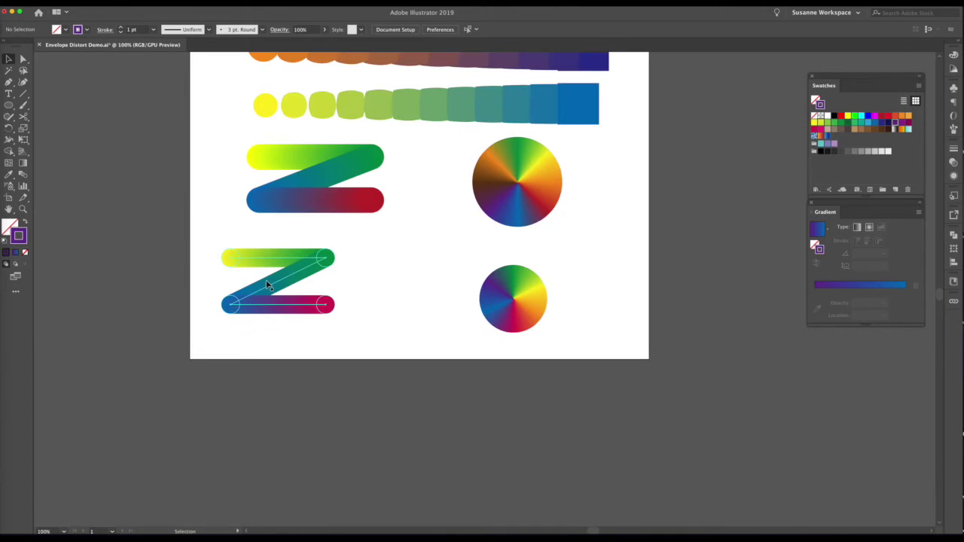
scroll(267, 284, up, 3)
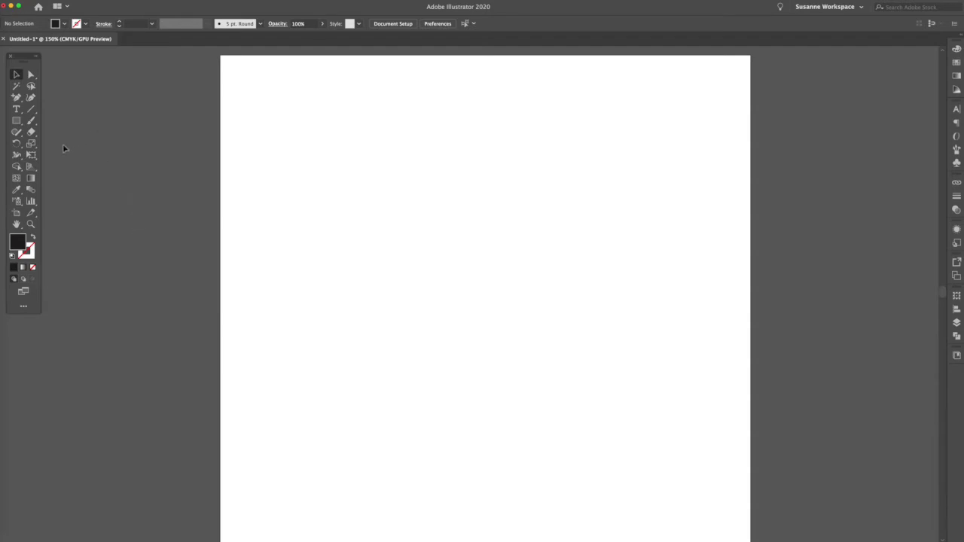
Add a line of text reading YELLOWSTONE on the empty page.
click(16, 110)
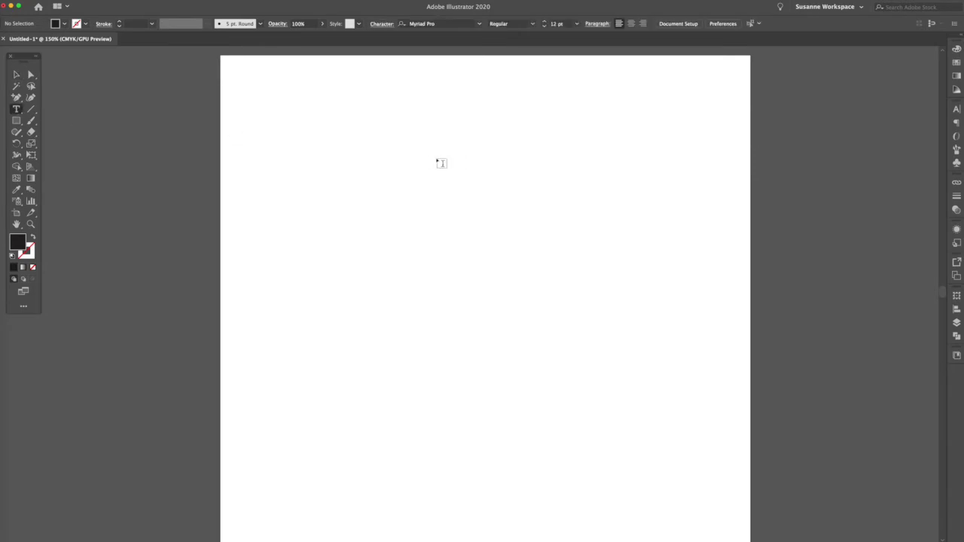
click(440, 163)
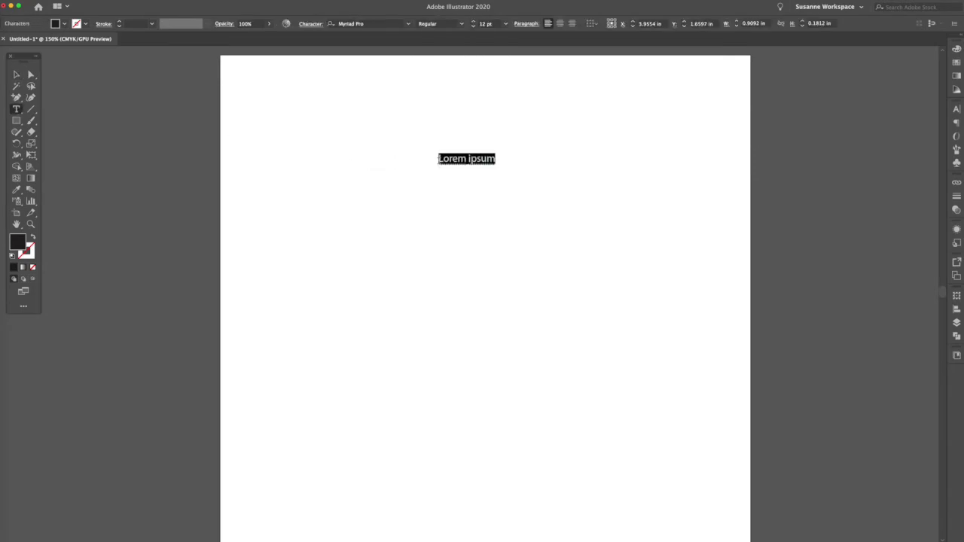
text(YELLOWSTON)
click(16, 74)
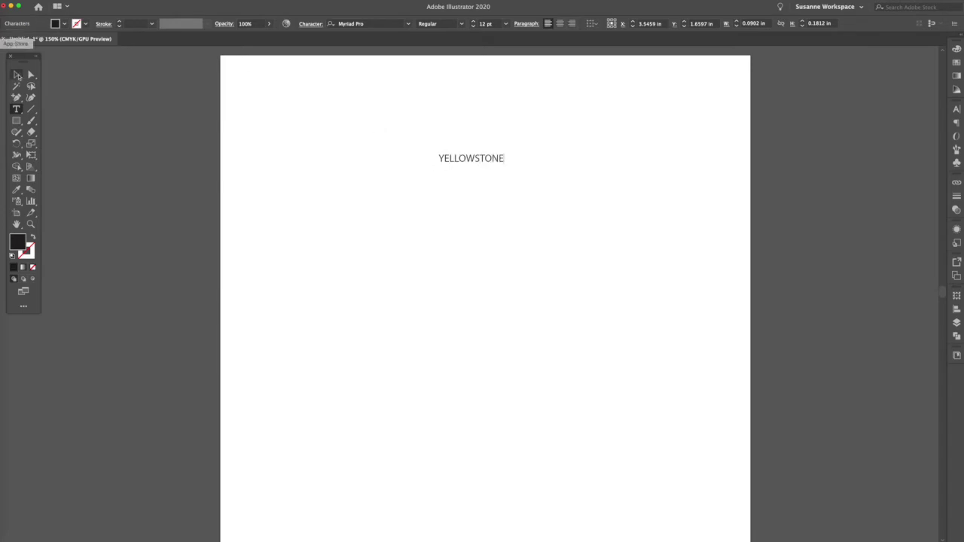
Set the YELLOWSTONE text in the Saddlebag Black font.
click(408, 25)
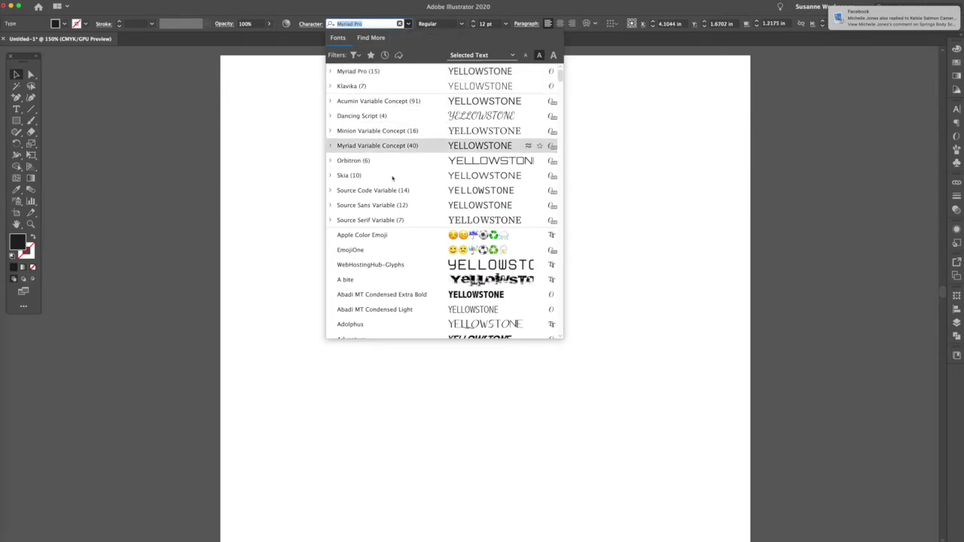
scroll(373, 273, down, 5)
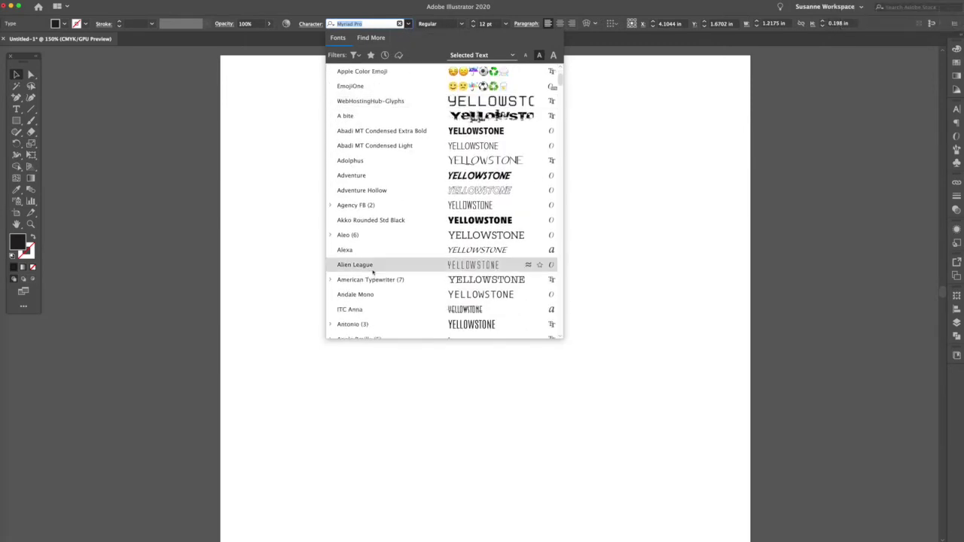
scroll(372, 273, down, 5)
scroll(372, 273, down, 20)
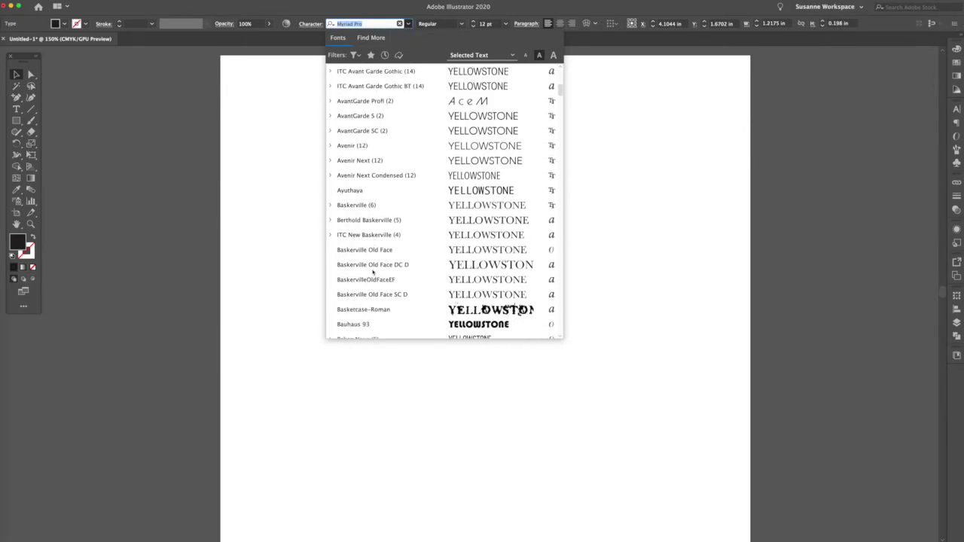
scroll(372, 273, down, 15)
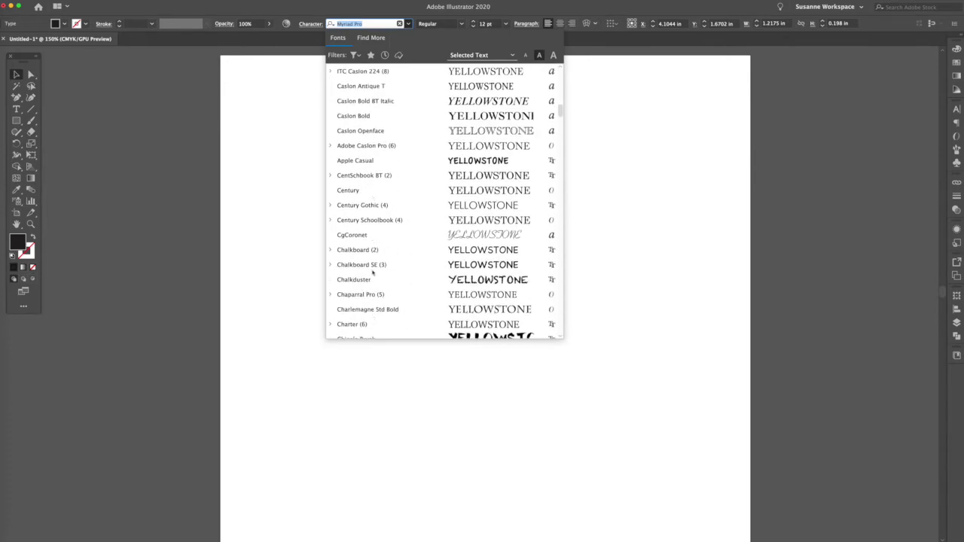
scroll(373, 273, down, 20)
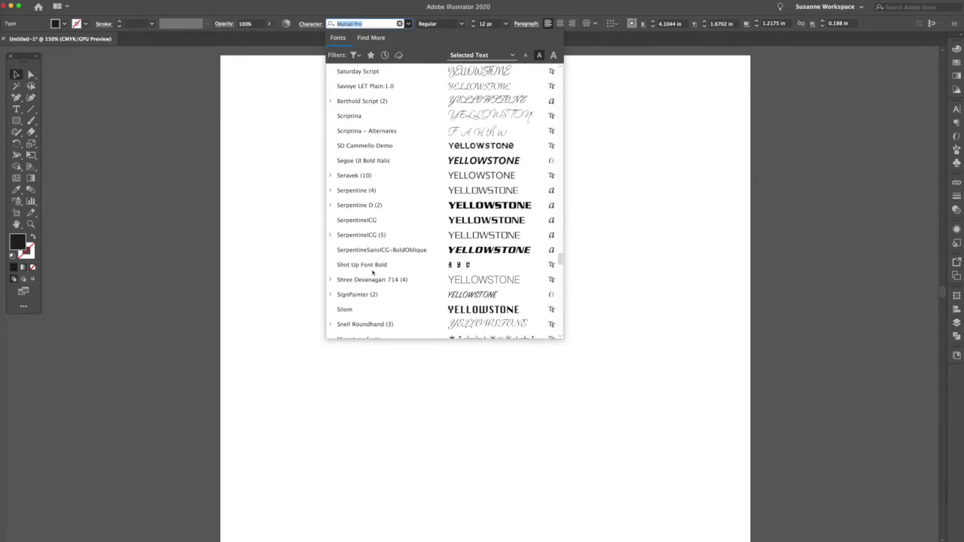
scroll(372, 273, down, 2)
scroll(372, 273, up, 15)
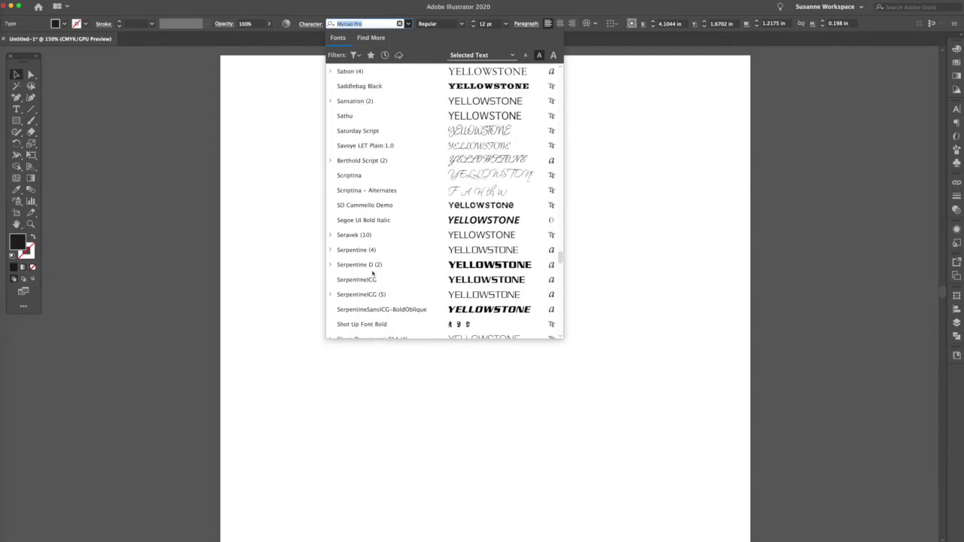
click(448, 191)
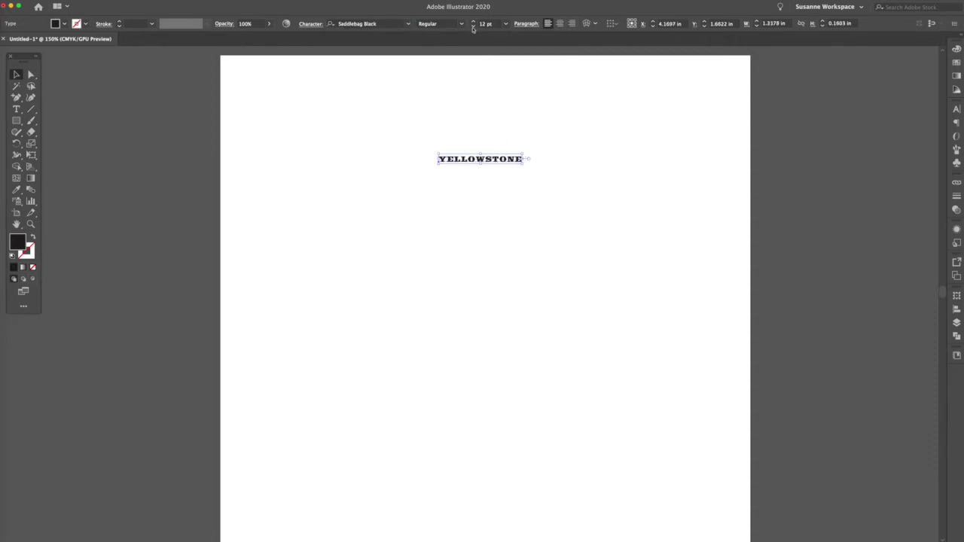
Size YELLOWSTONE to 48 pt, move and scale it to about 55 pt, then duplicate it below.
click(504, 24)
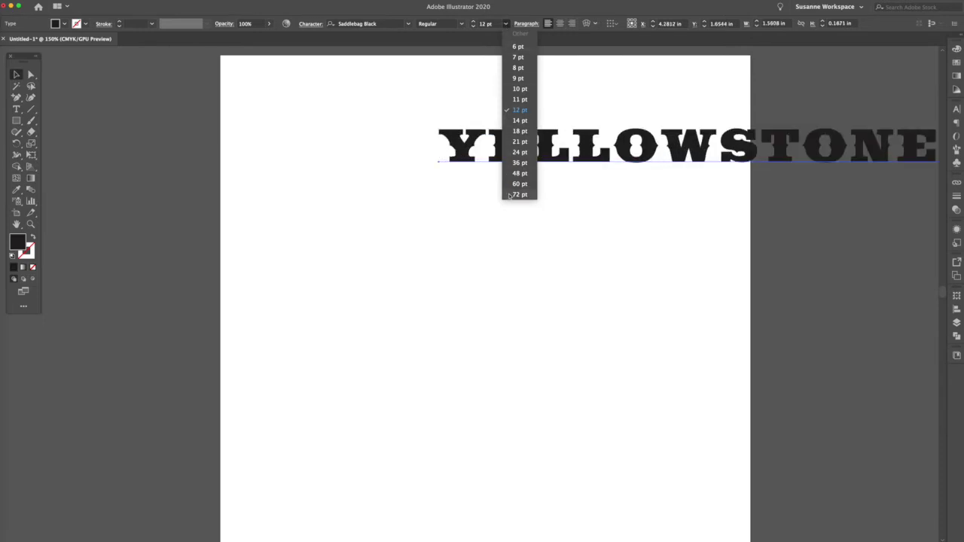
click(520, 174)
drag(633, 152, 496, 175)
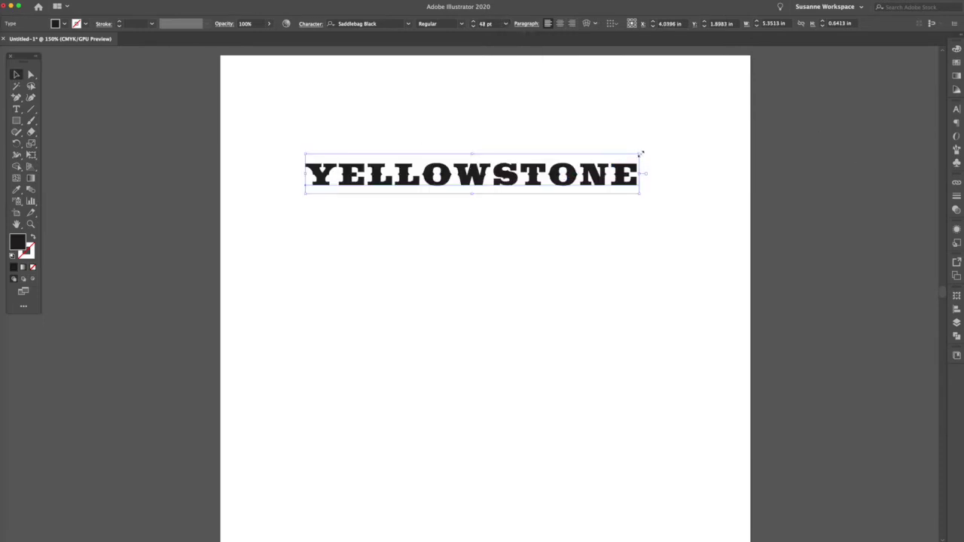
drag(640, 152, 667, 134)
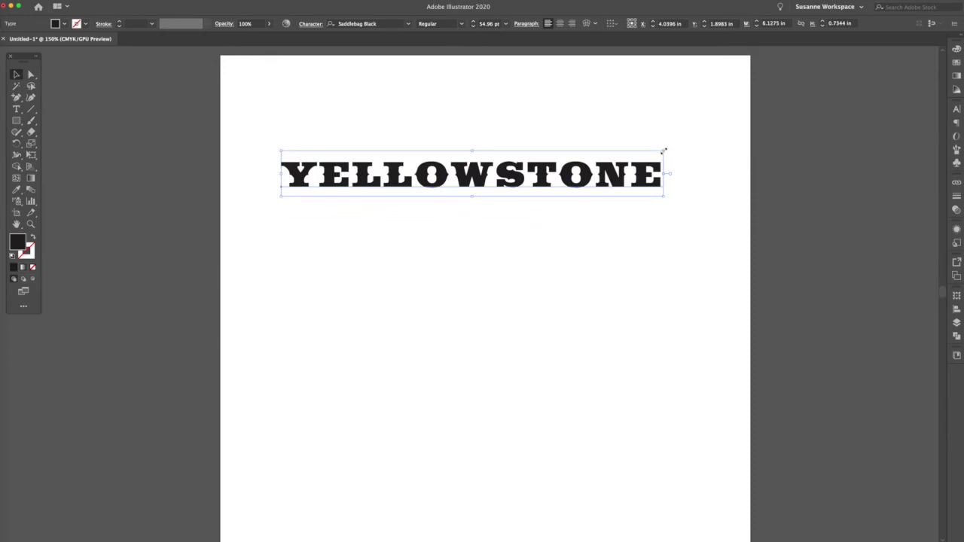
drag(518, 182, 519, 219)
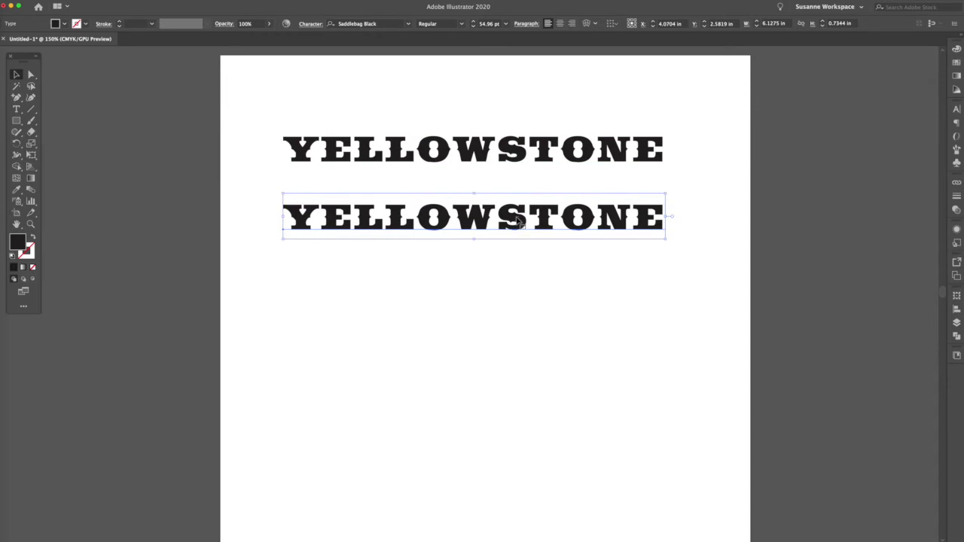
Make two more YELLOWSTONE copies and move the lower three further down the page.
drag(519, 220, 509, 347)
click(519, 347)
click(590, 406)
click(447, 151)
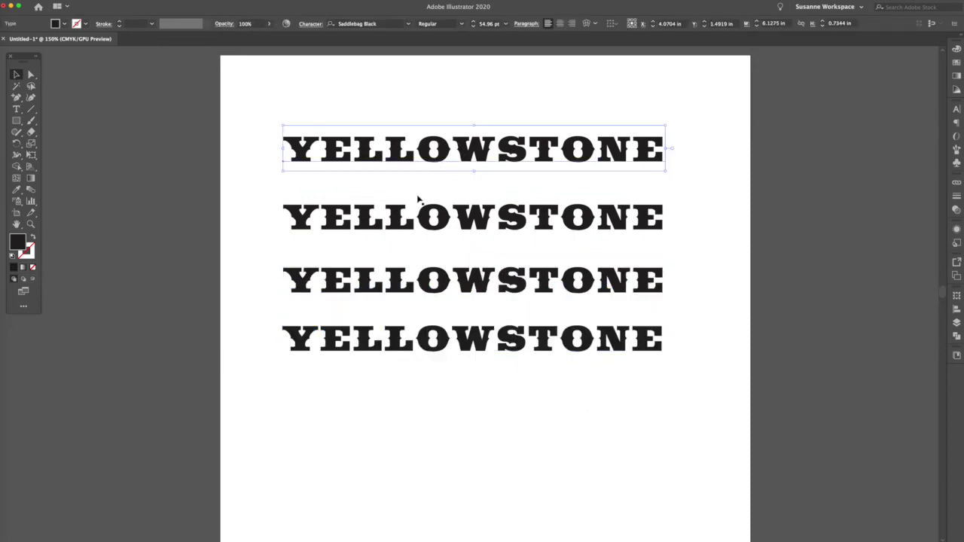
drag(484, 366, 424, 311)
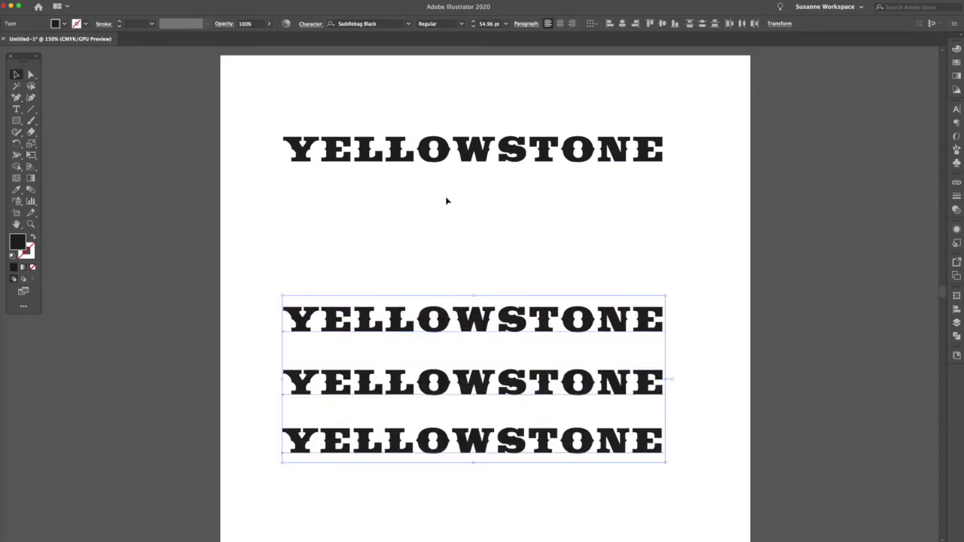
click(438, 151)
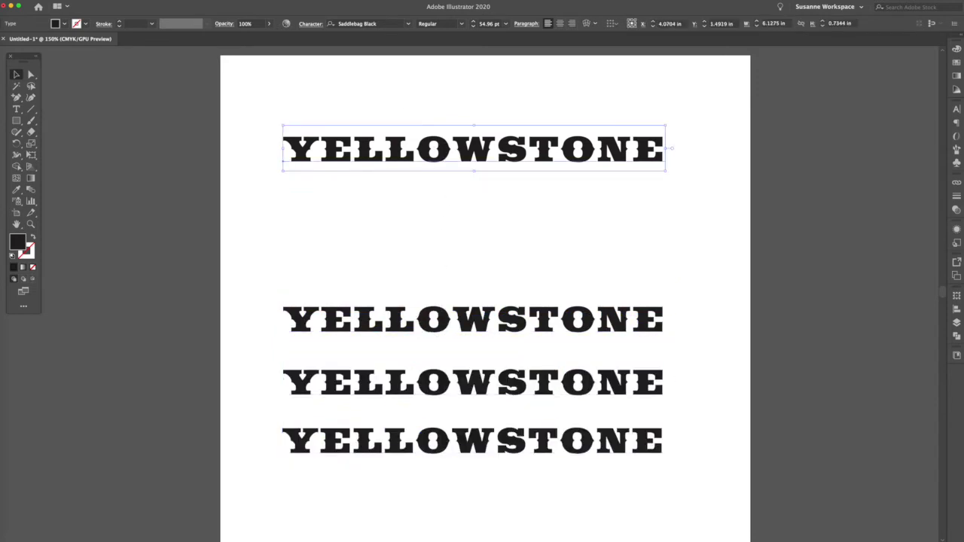
click(147, 0)
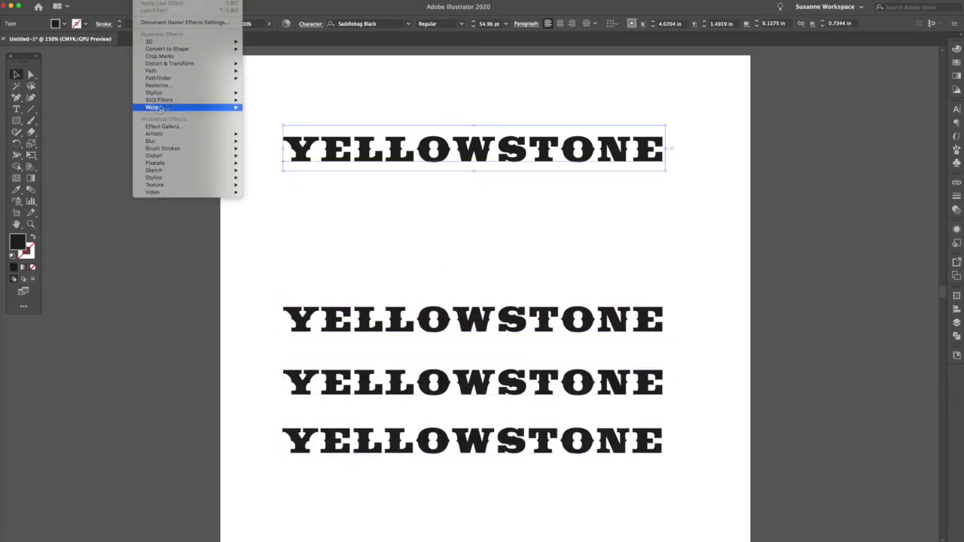
Apply an Arc Upper warp with a 40% horizontal bend to the top YELLOWSTONE.
mouse_move(160, 108)
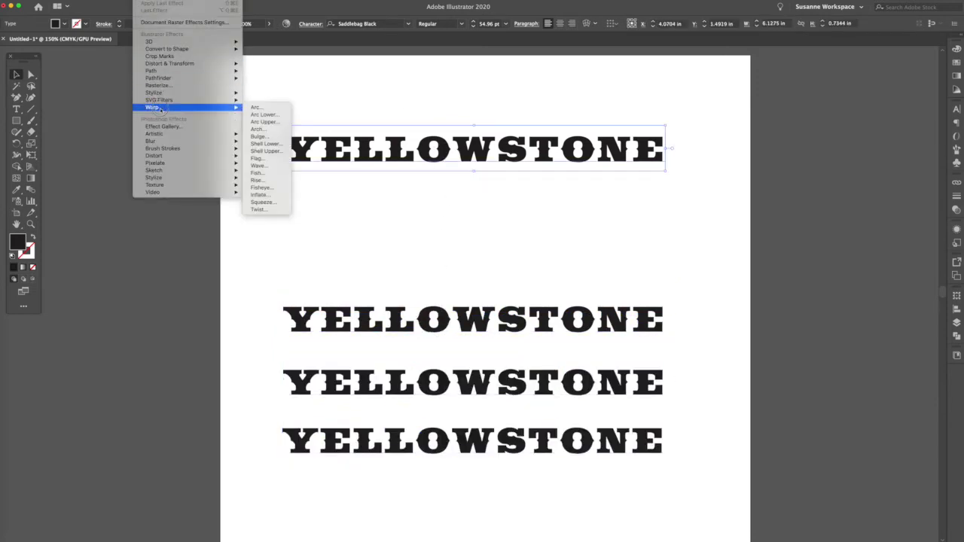
click(258, 109)
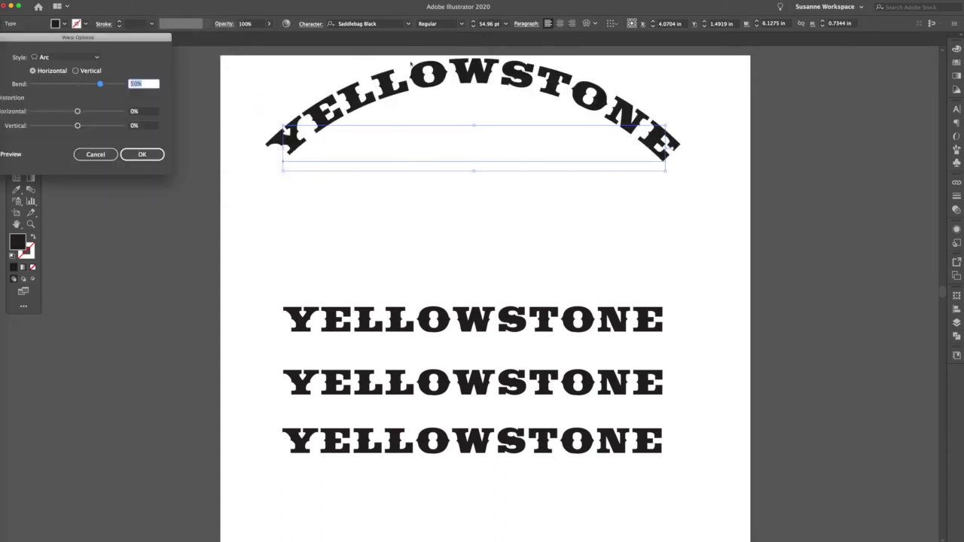
drag(149, 37, 494, 296)
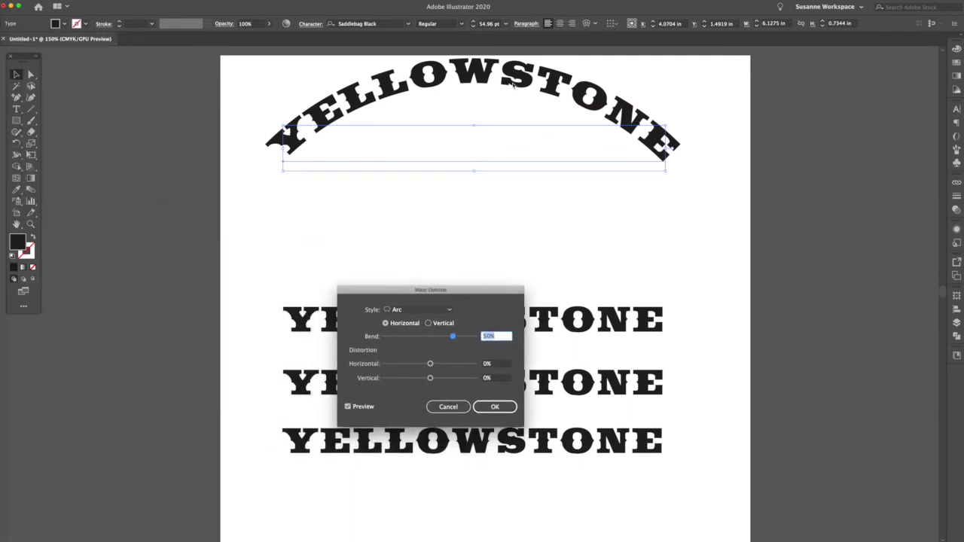
click(347, 407)
click(347, 408)
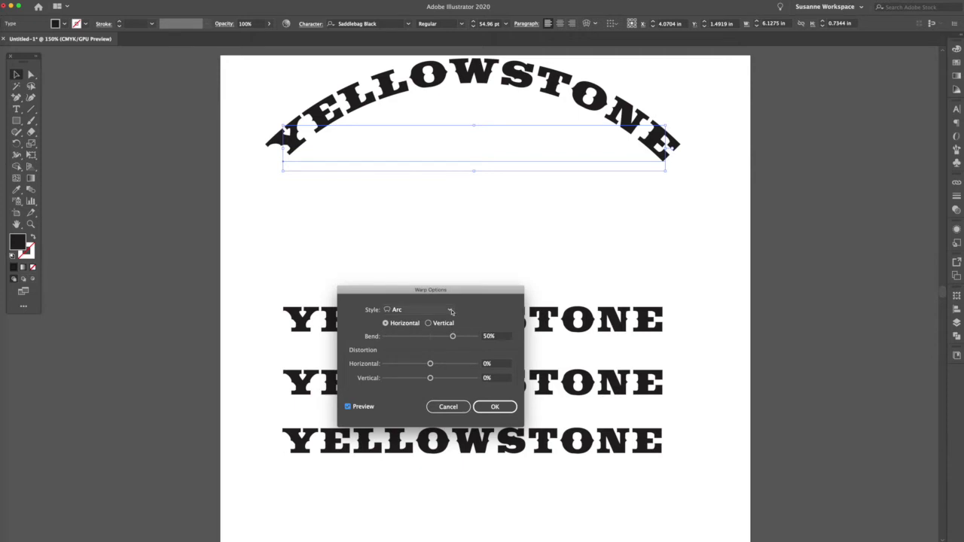
mouse_move(452, 337)
mouse_down()
mouse_move(409, 340)
mouse_move(455, 338)
mouse_move(442, 338)
mouse_up()
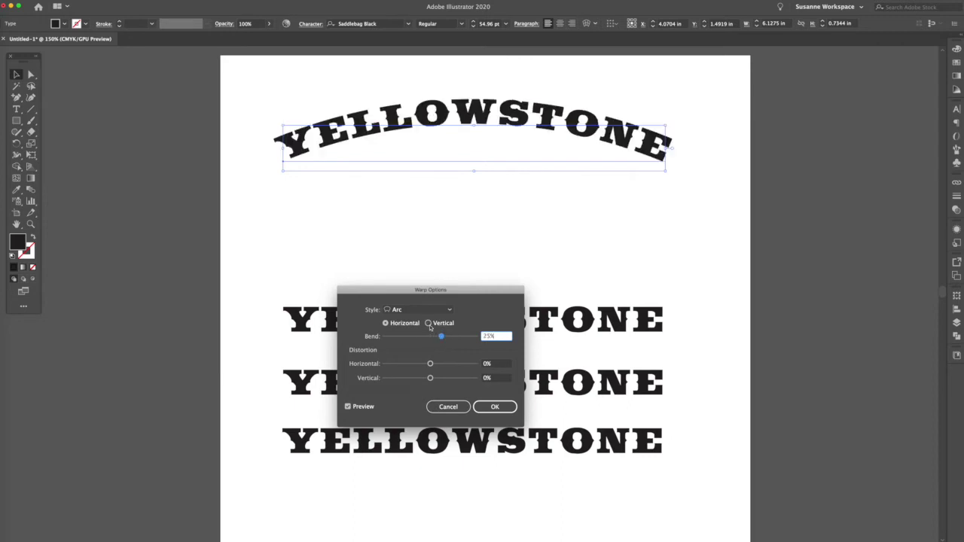
click(429, 324)
mouse_move(441, 336)
mouse_down()
mouse_move(410, 337)
mouse_move(448, 336)
mouse_up()
click(387, 324)
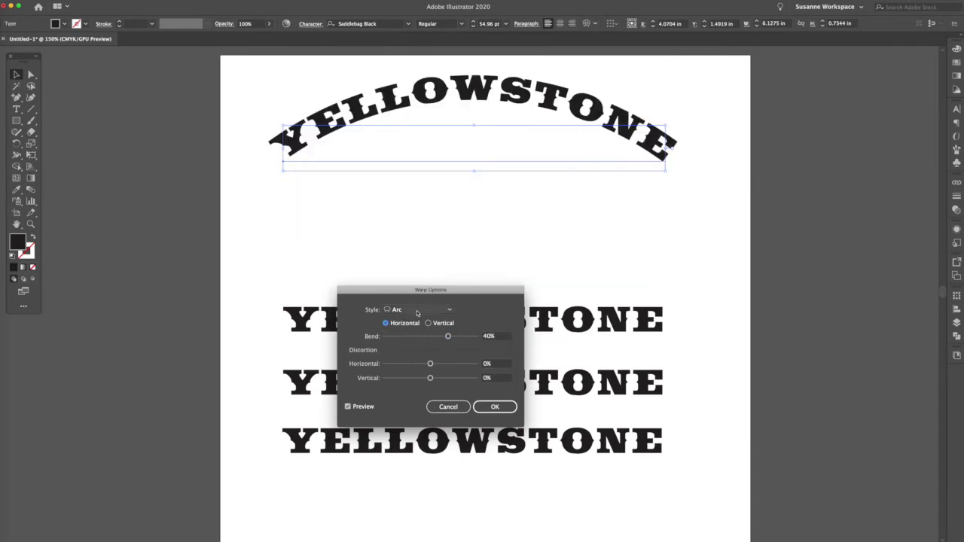
click(418, 311)
click(443, 323)
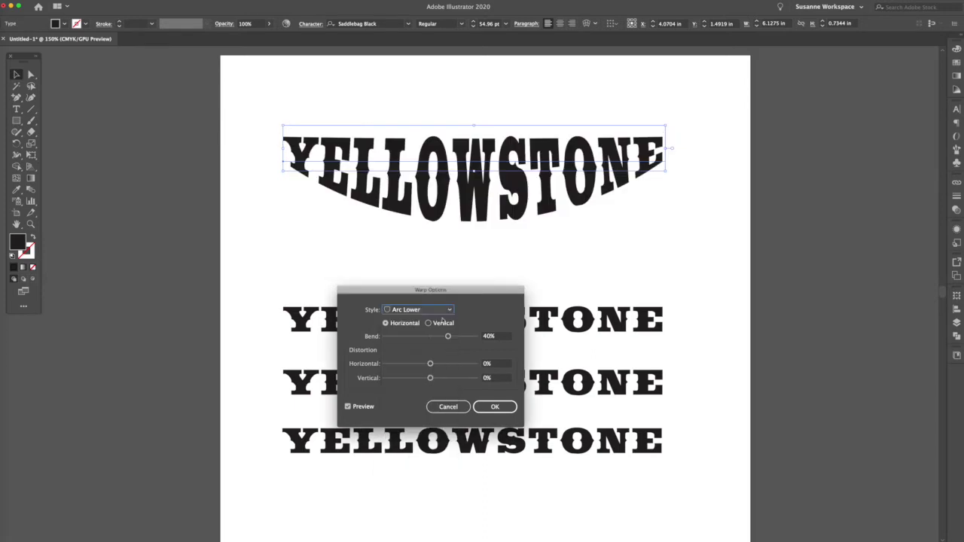
click(449, 311)
click(435, 342)
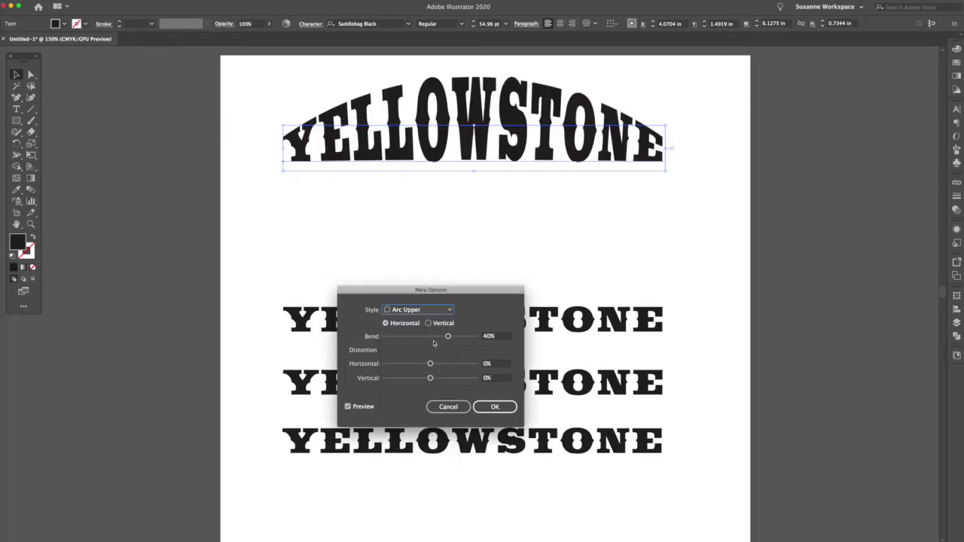
click(495, 407)
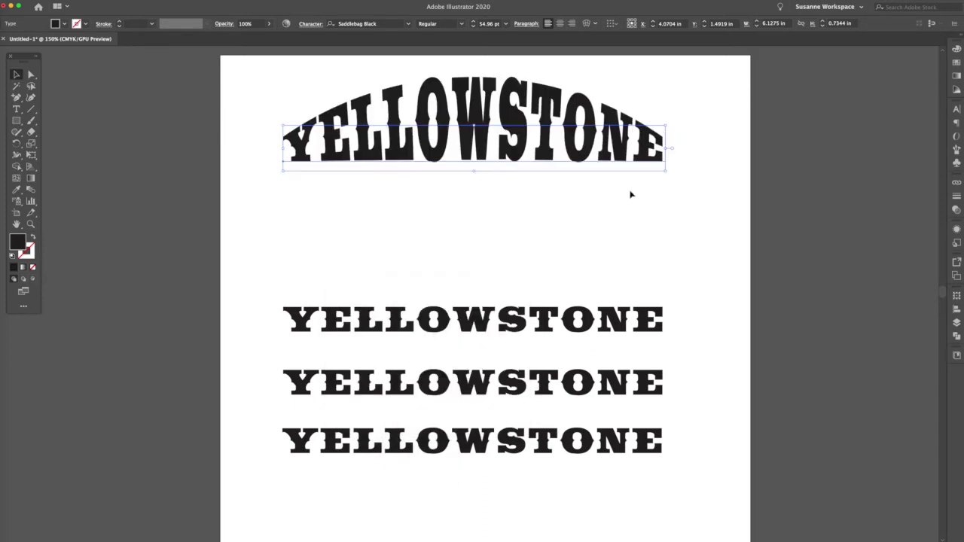
Narrow the arched text to about 4.4 in, centre it, and move the second copy beneath it.
click(690, 162)
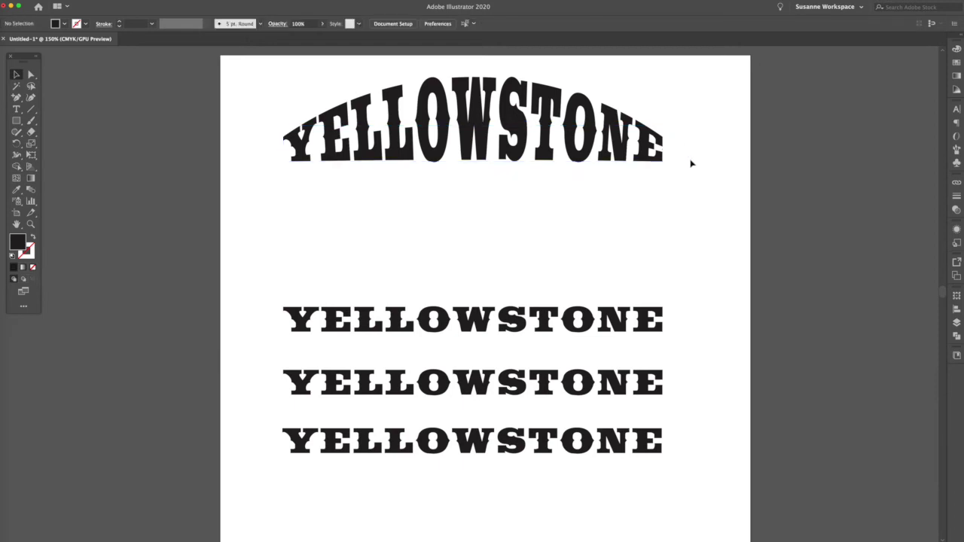
click(644, 151)
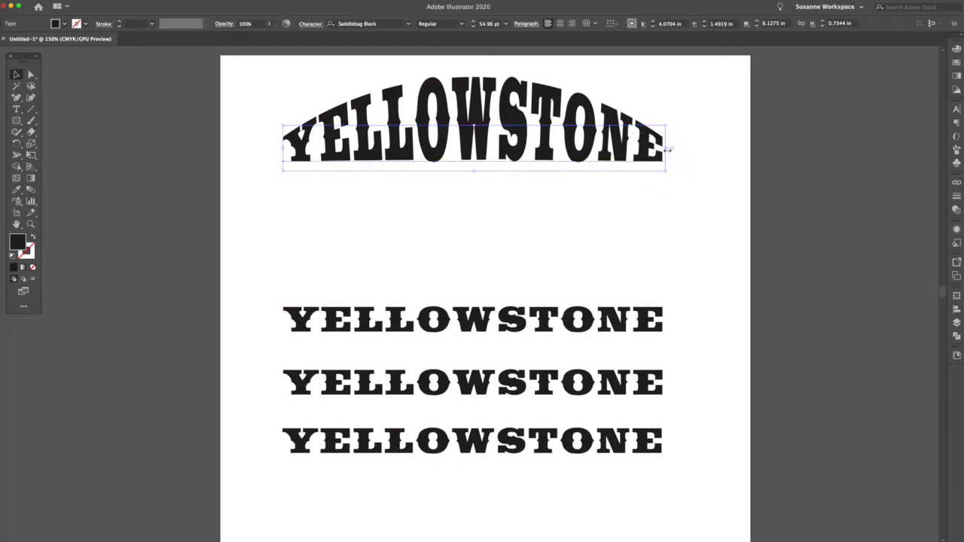
drag(668, 149, 557, 149)
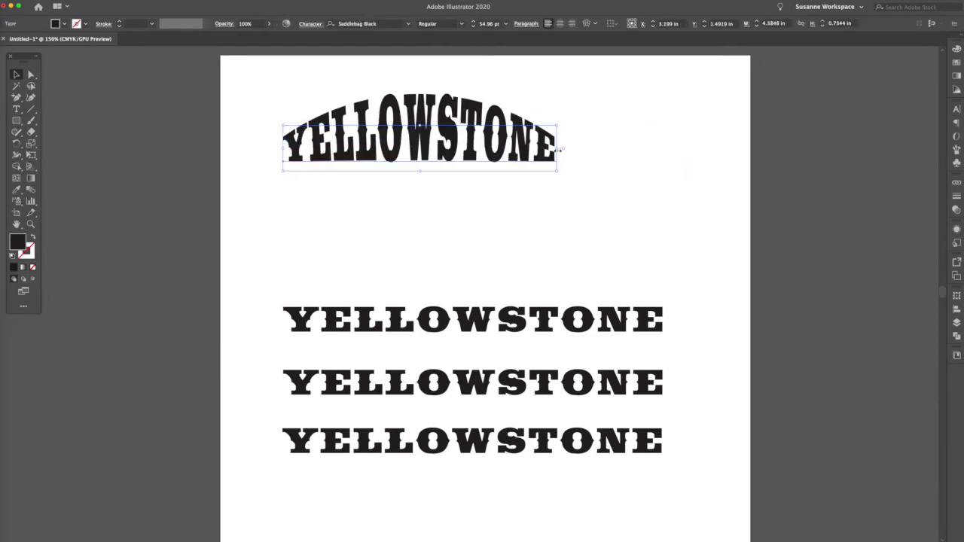
drag(488, 154, 541, 125)
drag(500, 323, 493, 222)
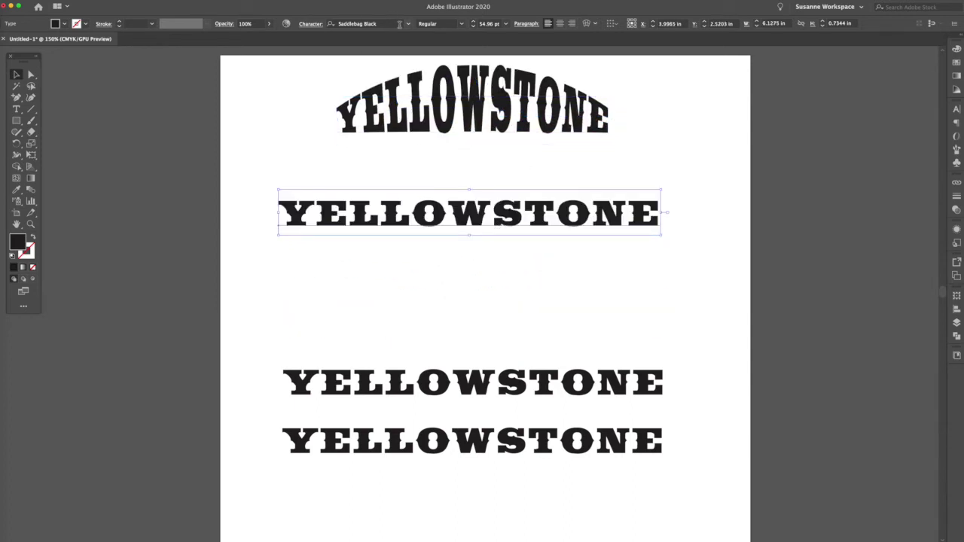
Warp the second YELLOWSTONE with a Fish warp (56% bend, -36% horizontal) and narrow it.
click(148, 0)
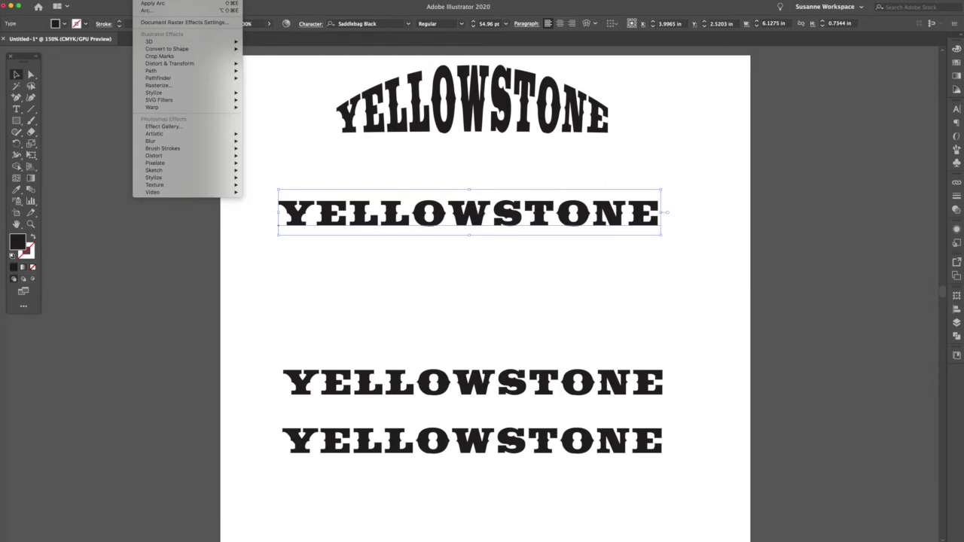
mouse_move(184, 108)
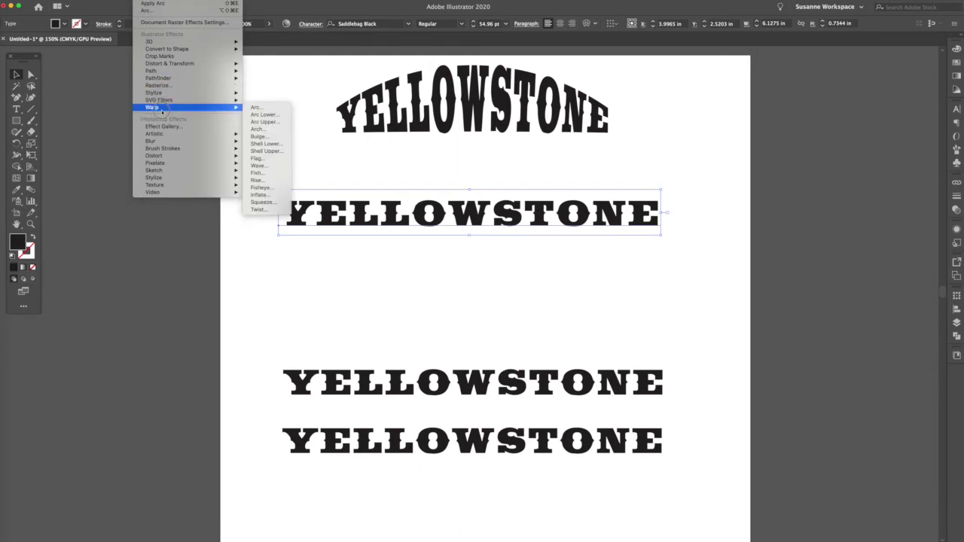
click(257, 172)
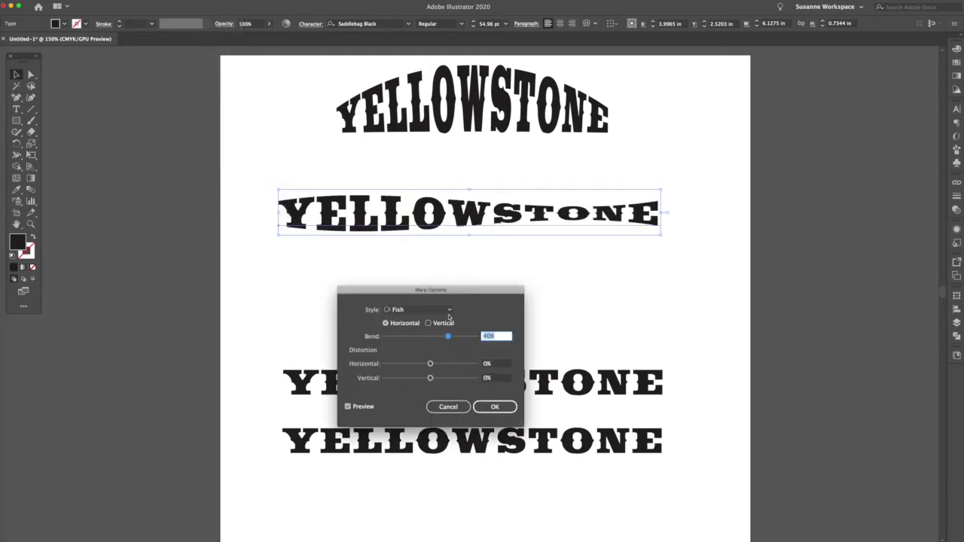
drag(446, 337, 414, 367)
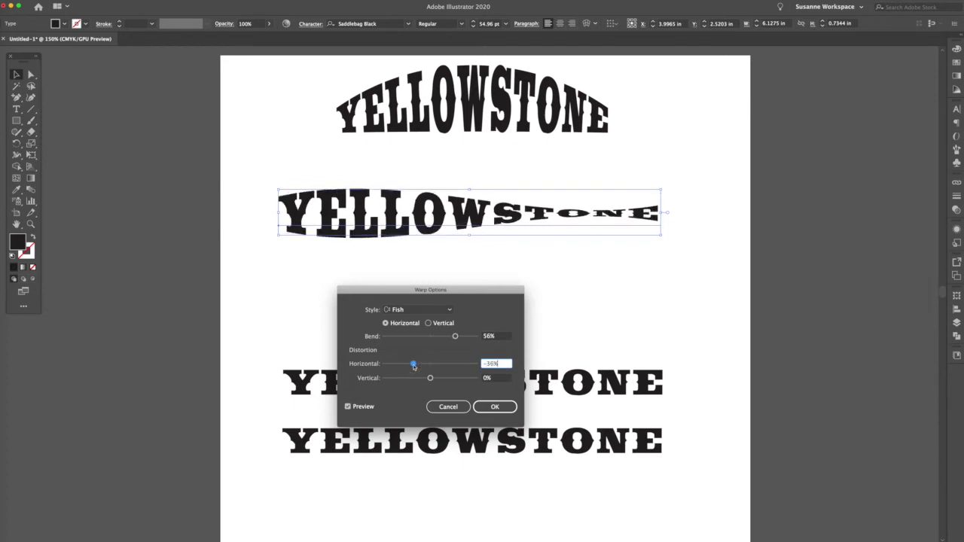
click(495, 407)
drag(662, 214, 560, 203)
click(560, 203)
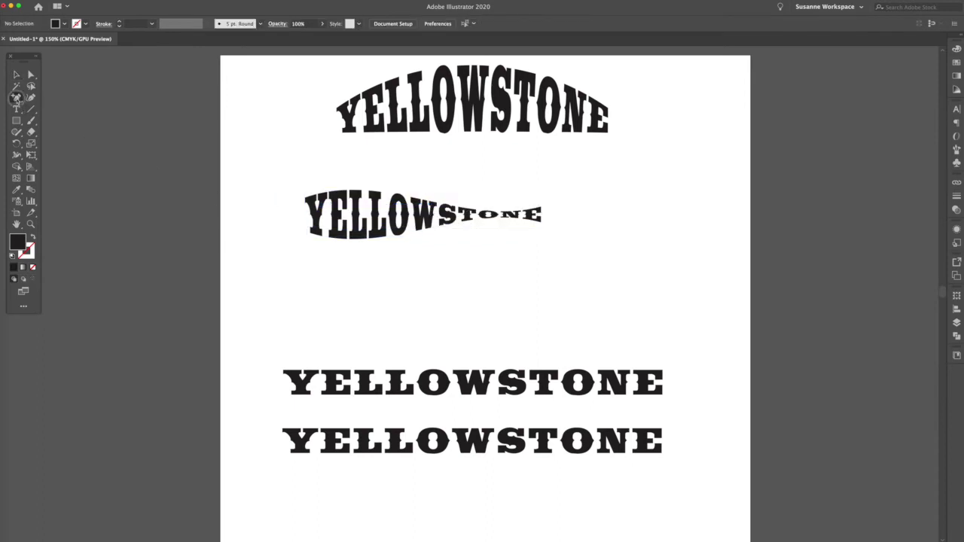
Shape a small chevron tail in front of the fish text's Y using added anchor points.
click(16, 98)
click(75, 109)
click(296, 208)
mouse_move(287, 201)
mouse_down()
mouse_move(302, 215)
mouse_move(285, 203)
mouse_up()
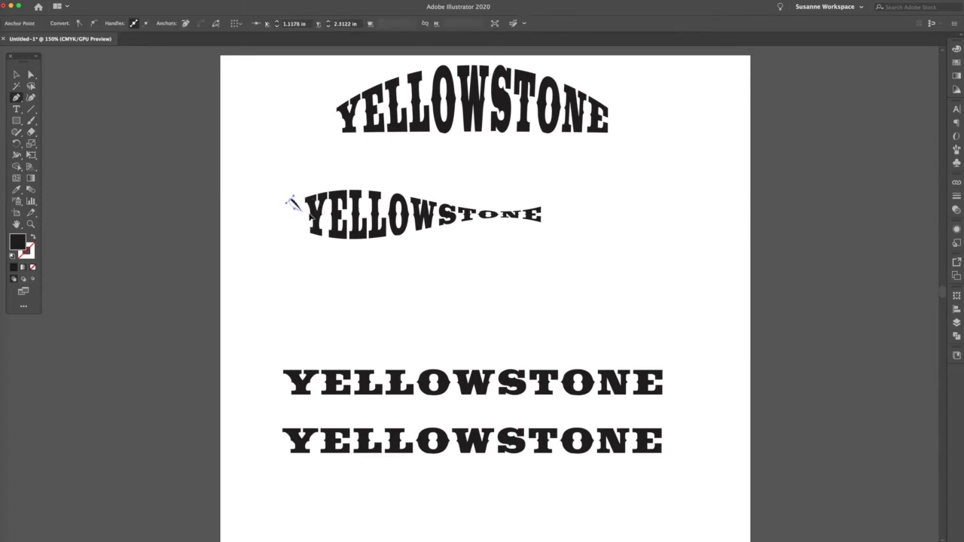
click(16, 75)
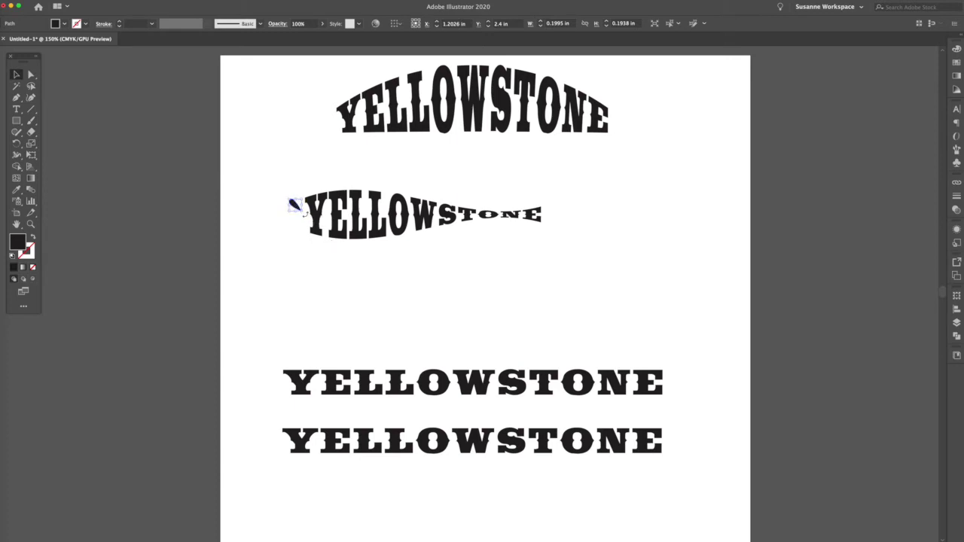
drag(311, 192, 291, 216)
click(348, 245)
Draw a curved dorsal fin above and a lower fin below the fish-shaped YELLOWSTONE.
click(15, 97)
click(390, 188)
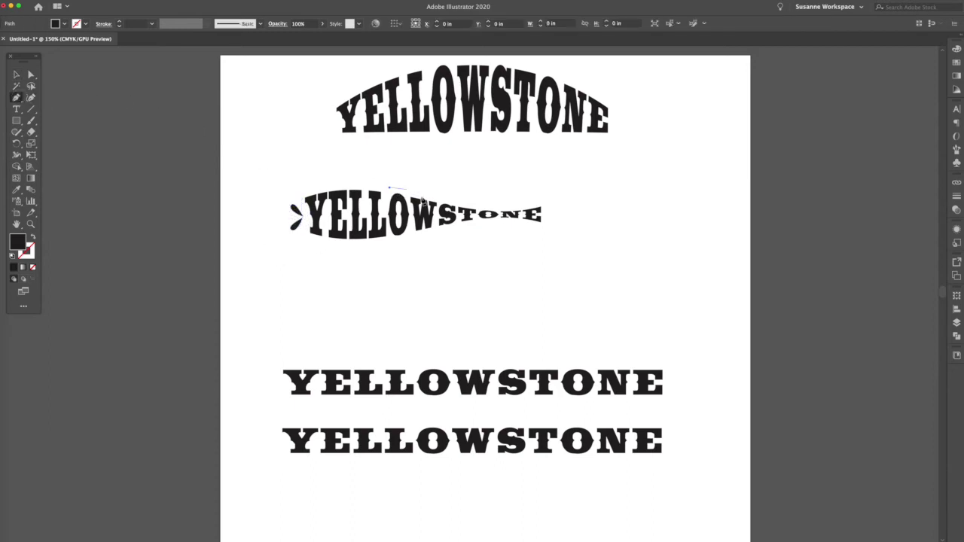
click(440, 199)
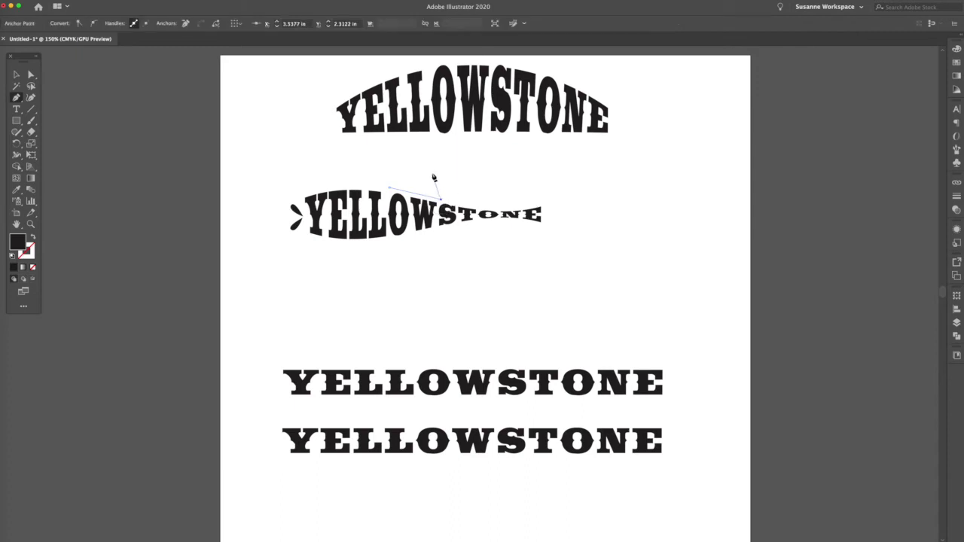
click(431, 173)
drag(389, 188, 374, 215)
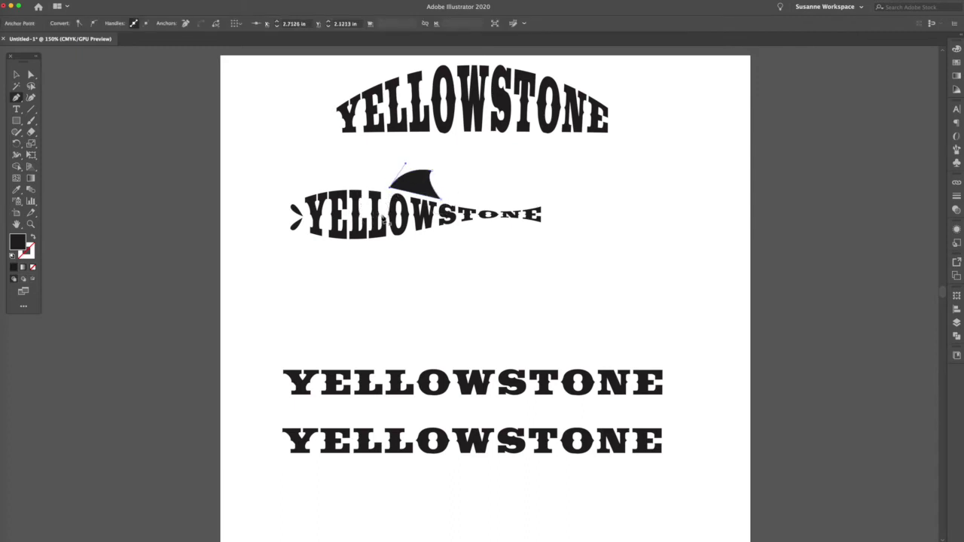
click(382, 241)
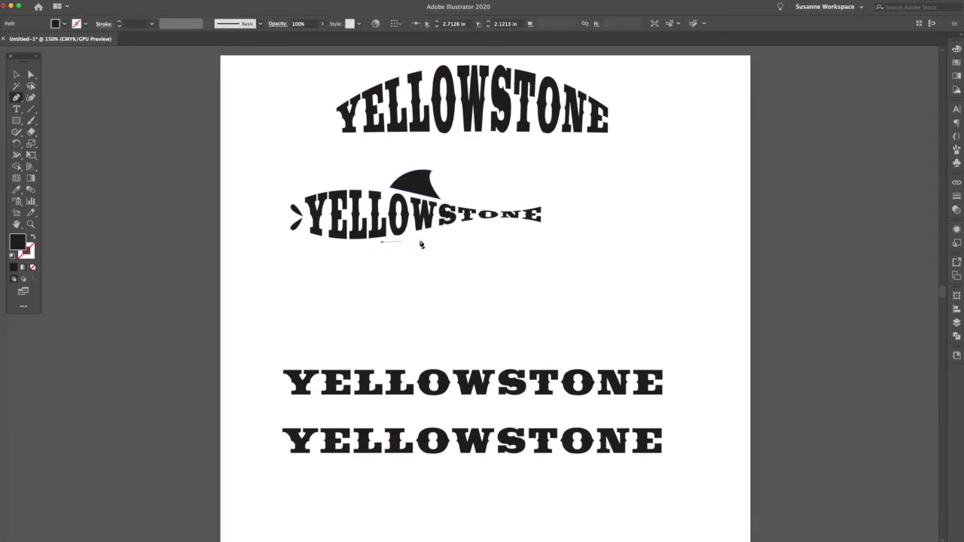
drag(423, 239, 439, 230)
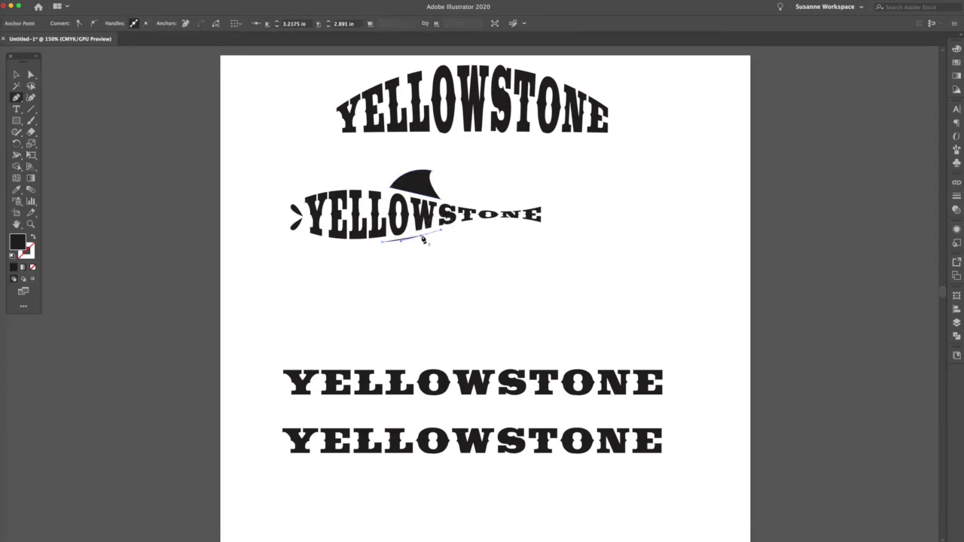
click(384, 244)
click(16, 74)
click(125, 120)
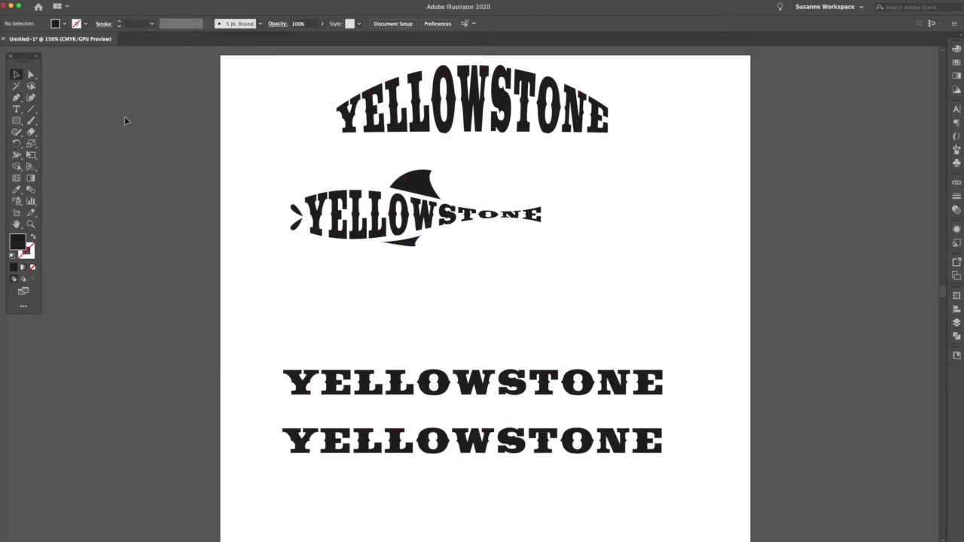
Shift the whole fish artwork right and down, and move the next plain YELLOWSTONE up.
drag(193, 164, 570, 273)
drag(364, 200, 424, 210)
click(669, 254)
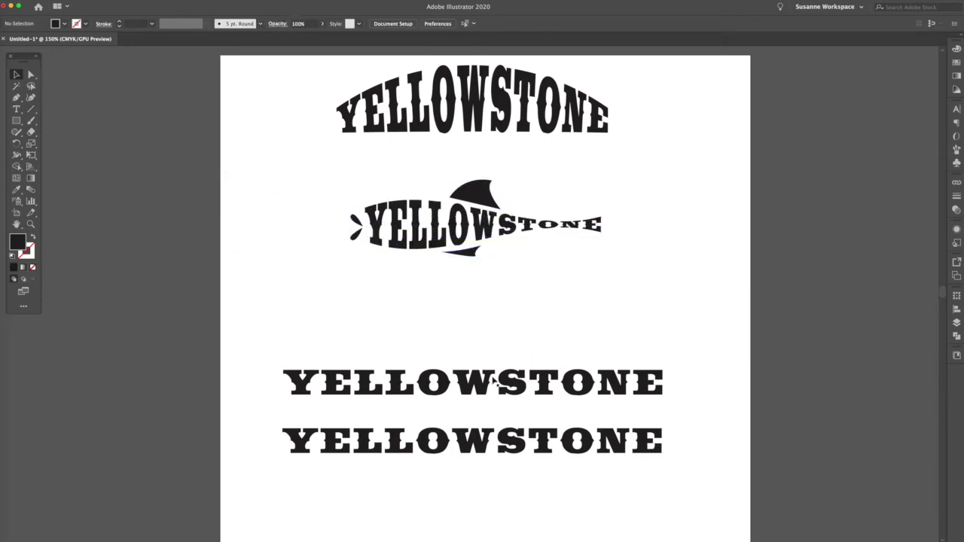
drag(449, 390, 443, 356)
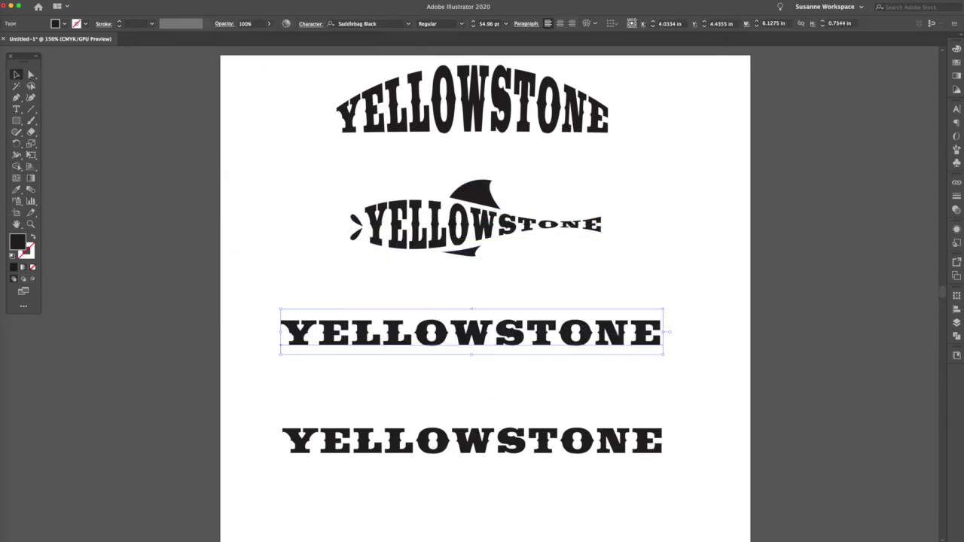
click(117, 0)
mouse_move(153, 110)
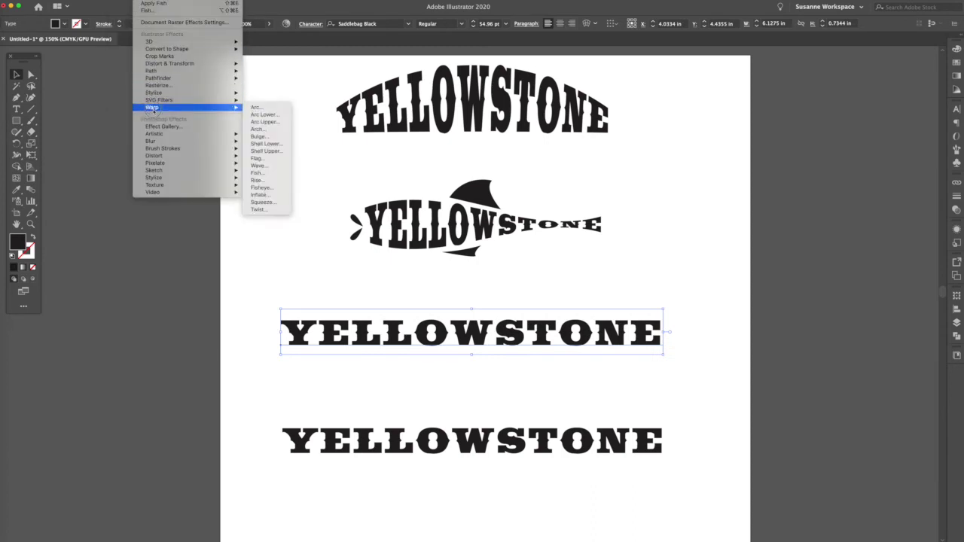
click(264, 209)
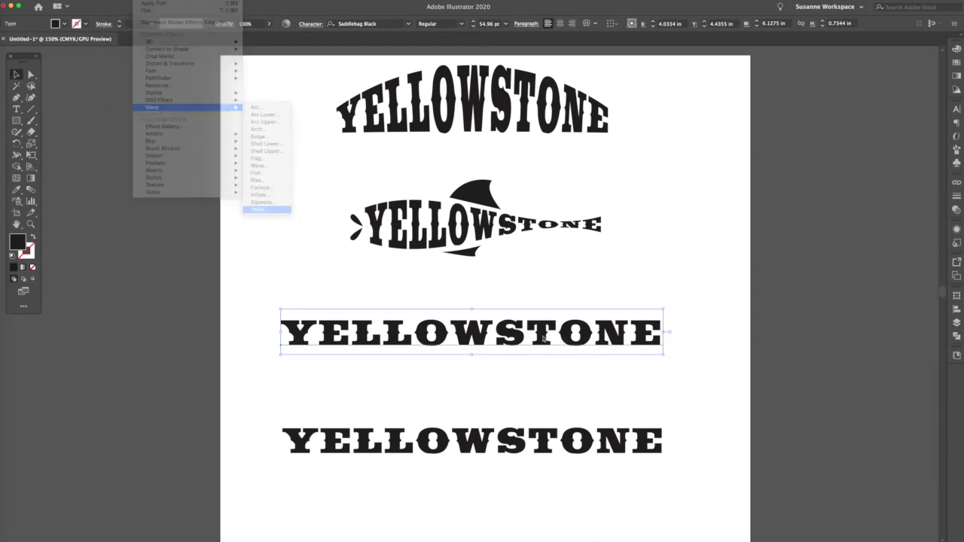
drag(458, 305, 709, 88)
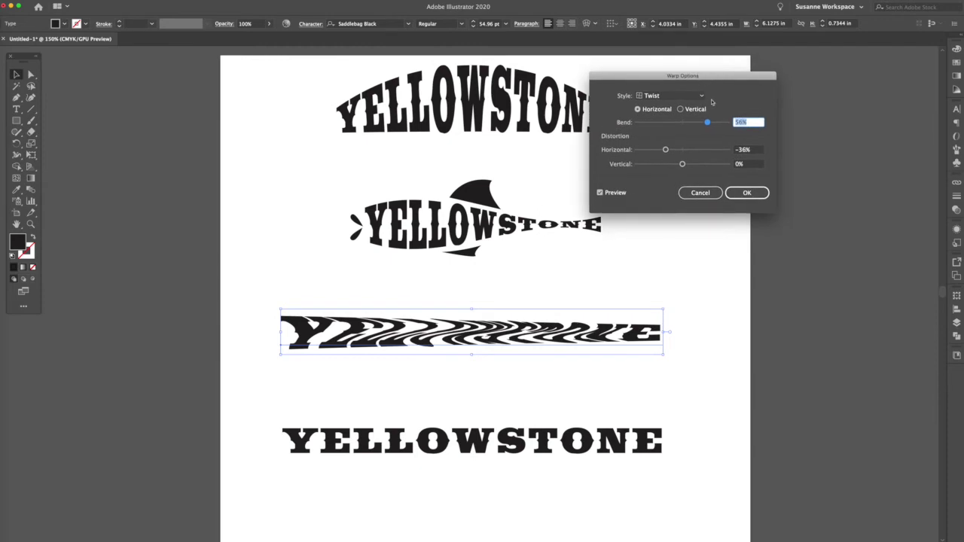
mouse_move(665, 149)
mouse_down()
mouse_move(683, 156)
mouse_move(678, 164)
mouse_up()
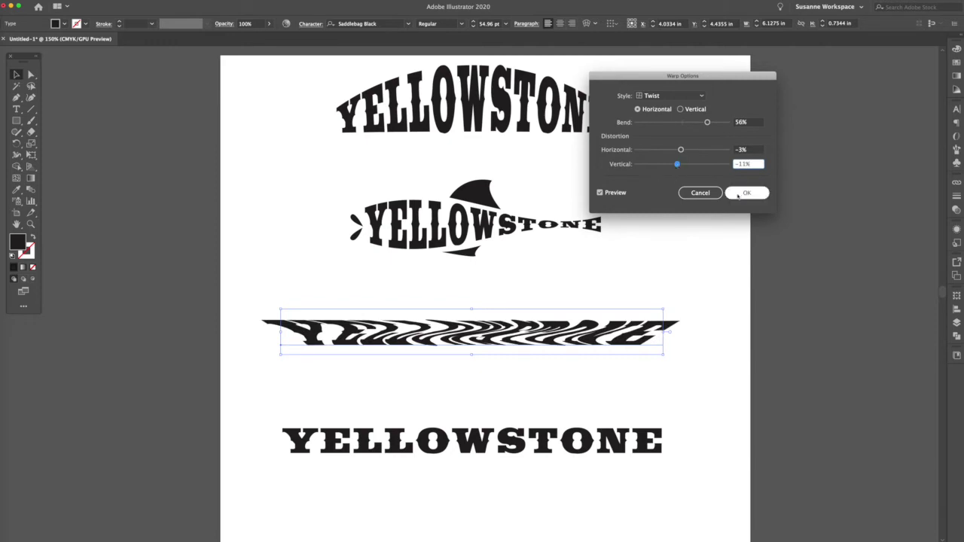
click(695, 194)
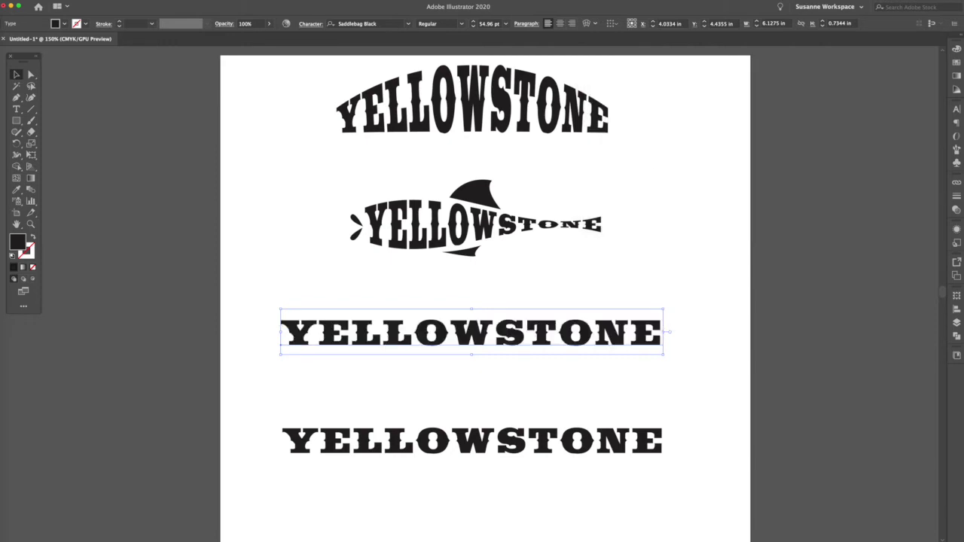
Apply Free Distort to the third YELLOWSTONE, pulling its corners into a tapering perspective wedge.
click(143, 1)
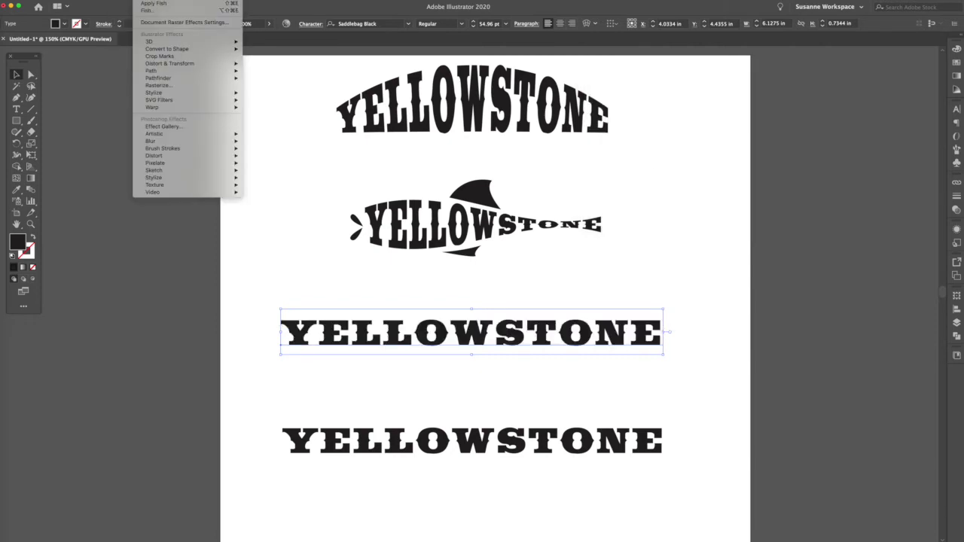
mouse_move(160, 66)
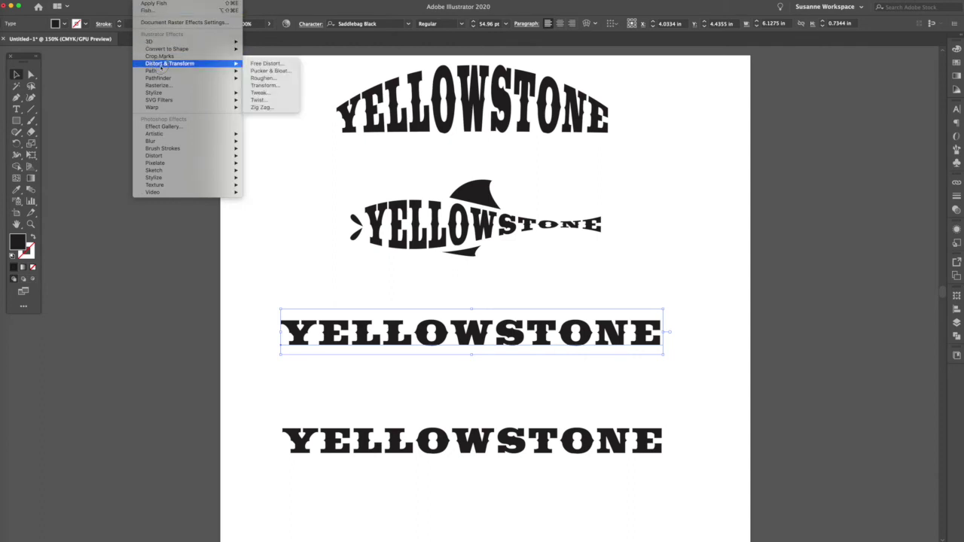
click(265, 64)
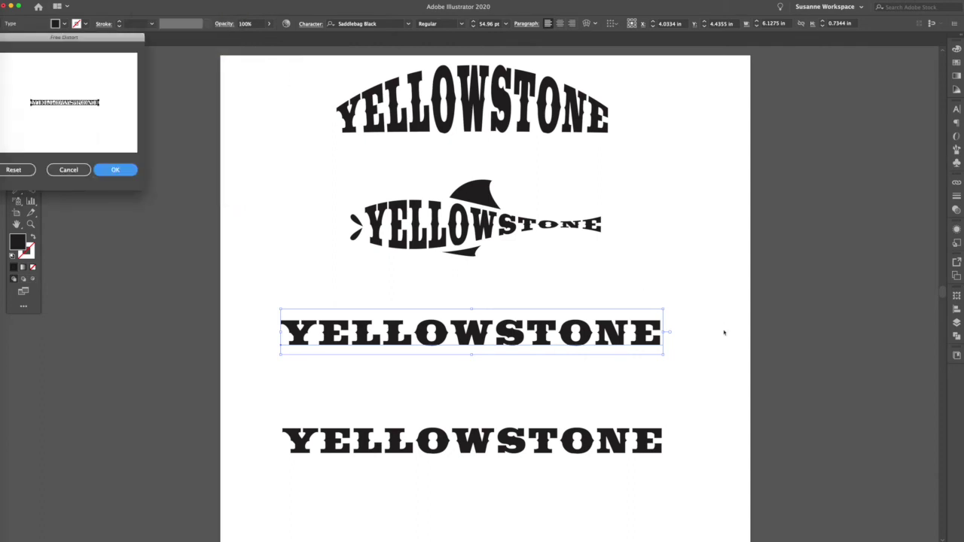
drag(108, 33, 499, 113)
drag(491, 179, 490, 161)
mouse_move(423, 187)
mouse_down()
mouse_move(452, 200)
mouse_move(459, 186)
mouse_move(422, 180)
mouse_up()
click(506, 248)
Scale the wedge-distorted YELLOWSTONE down to 3.5 in wide.
click(705, 310)
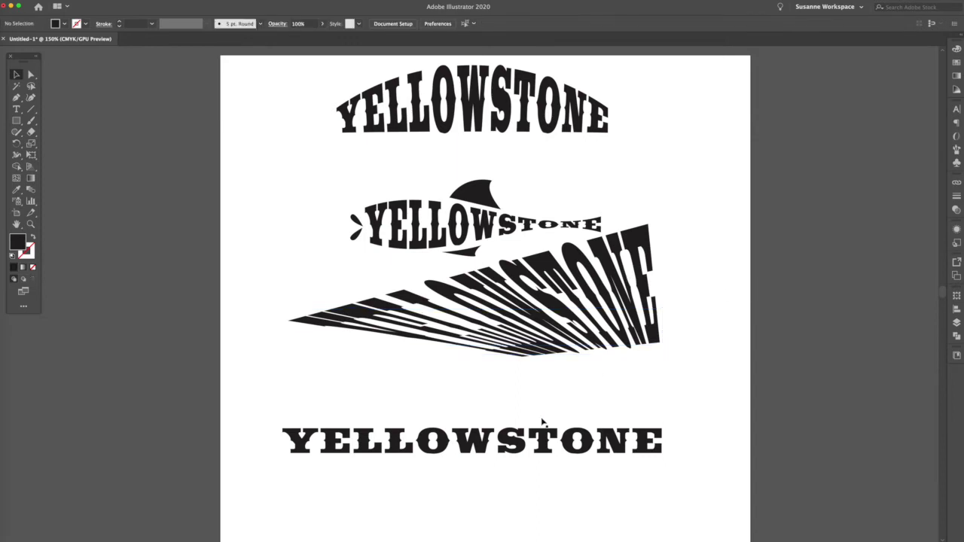
click(523, 438)
click(514, 345)
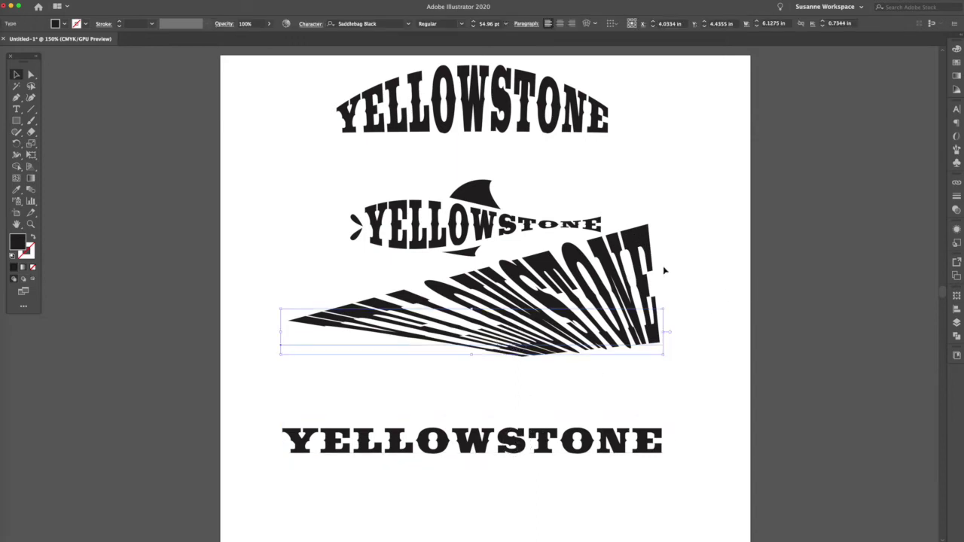
drag(664, 307, 526, 472)
Move the plain YELLOWSTONE into the middle gap and preview a 69% bloat, then discard it.
drag(586, 436, 607, 320)
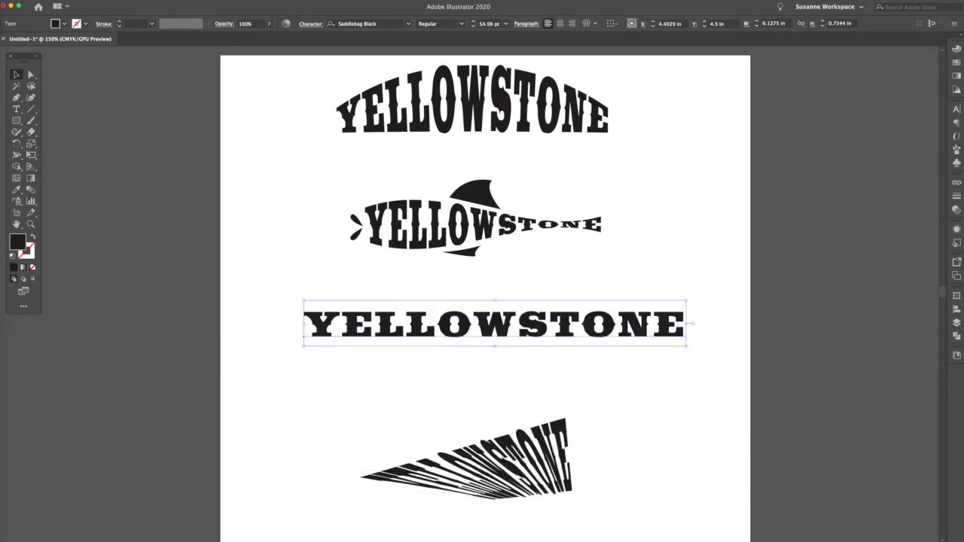
click(144, 0)
mouse_move(219, 63)
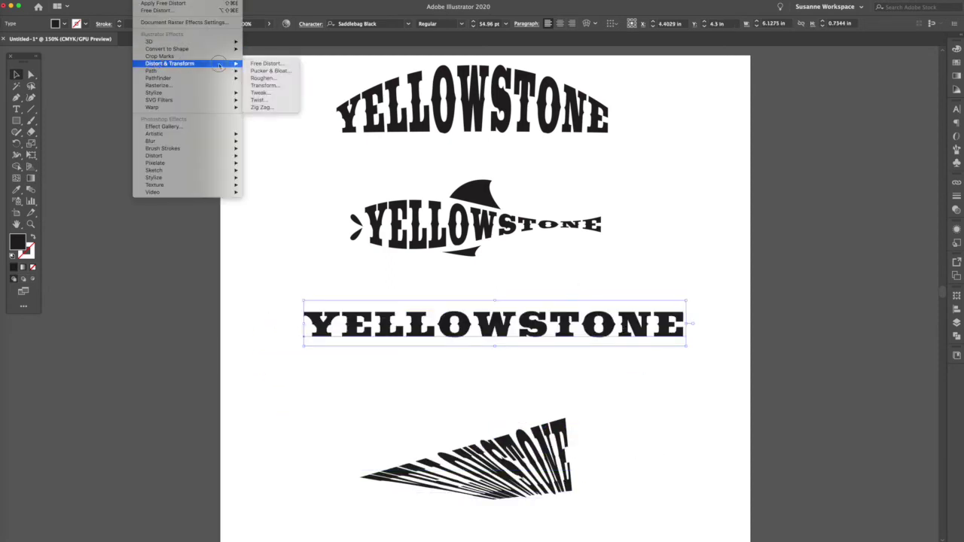
click(272, 70)
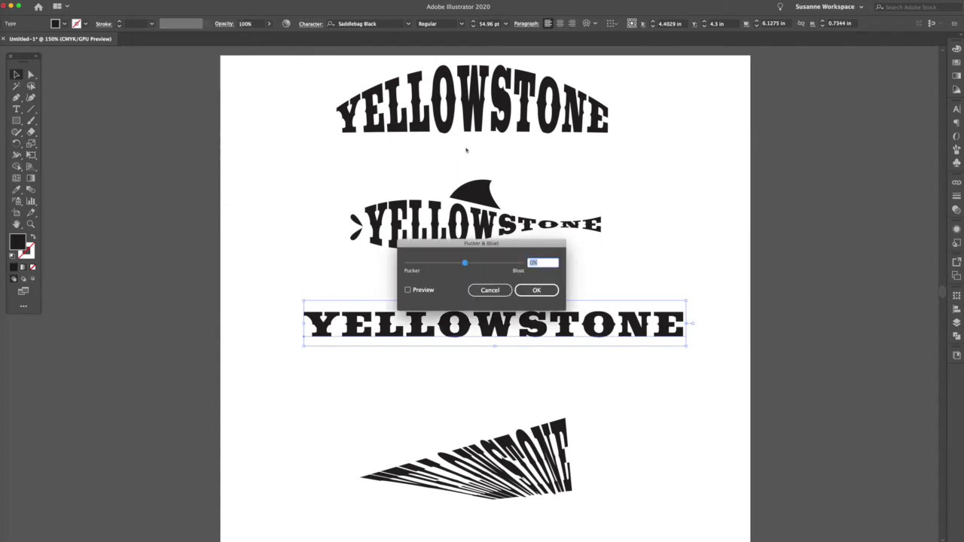
click(409, 290)
drag(465, 245, 632, 165)
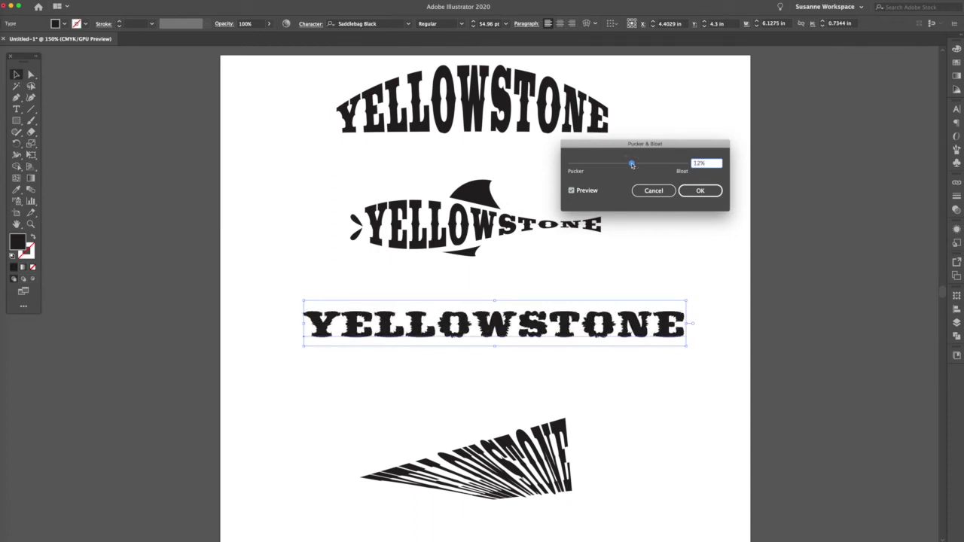
click(653, 191)
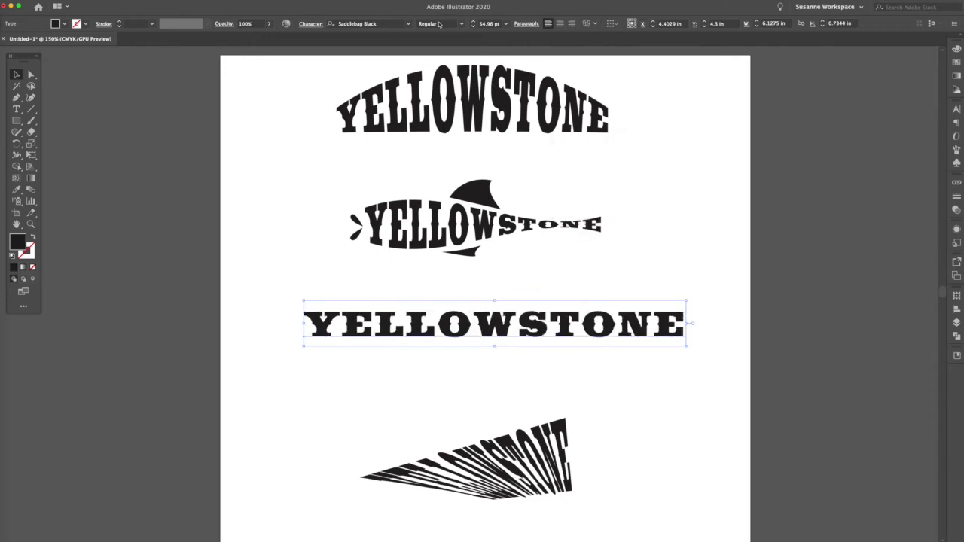
Change the YELLOWSTONE text font to Arial Black.
click(408, 24)
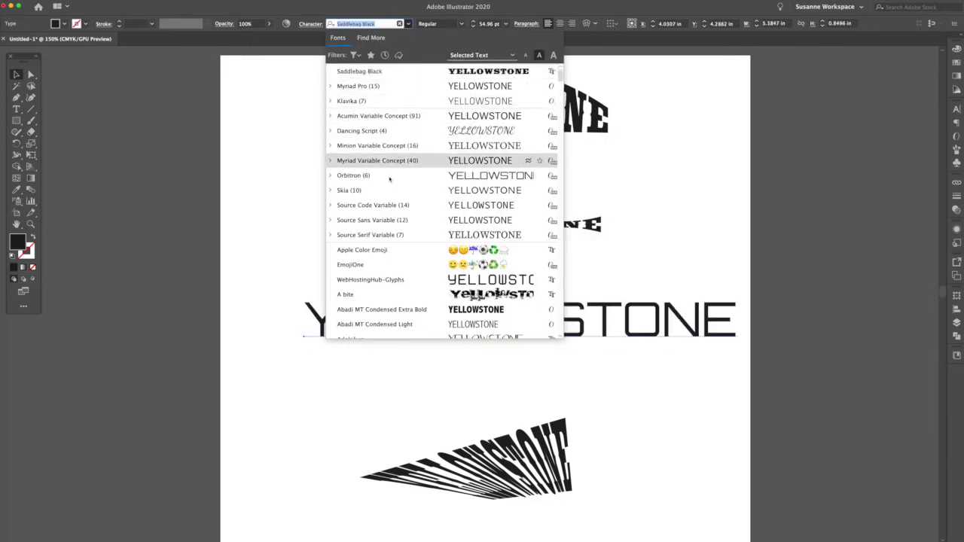
scroll(392, 245, down, 6)
scroll(392, 245, down, 2)
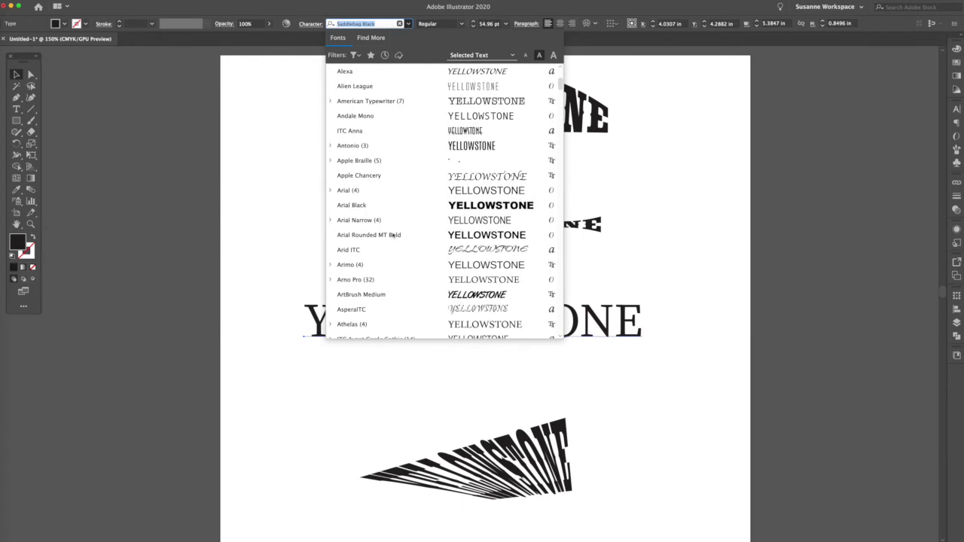
click(365, 206)
Apply a 24% Pucker & Bloat toward Bloat to the Arial Black YELLOWSTONE.
click(154, 0)
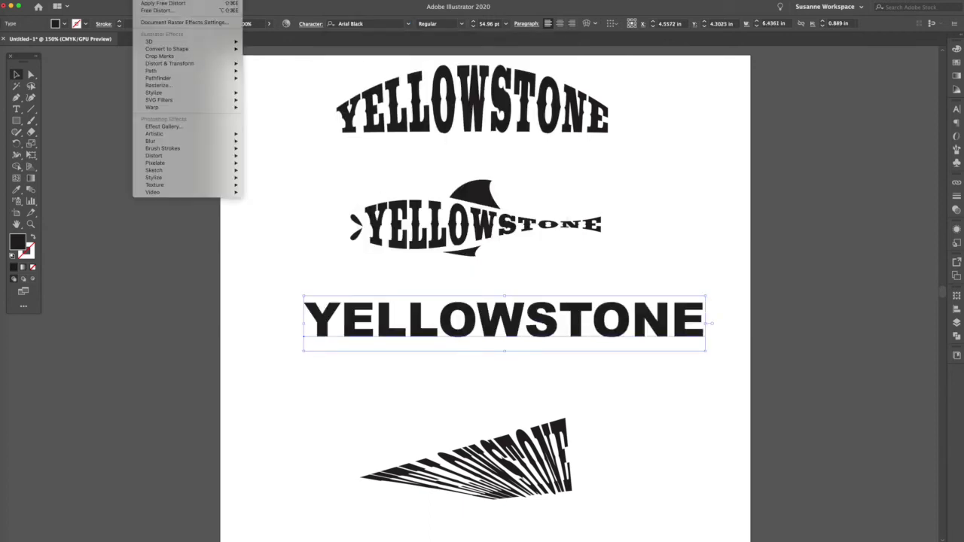
mouse_move(180, 64)
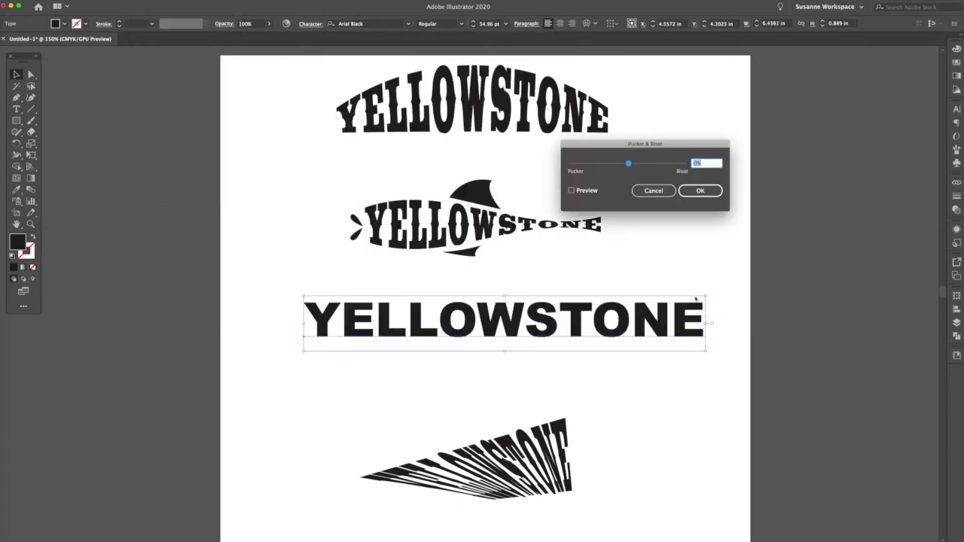
click(571, 191)
drag(629, 164, 635, 166)
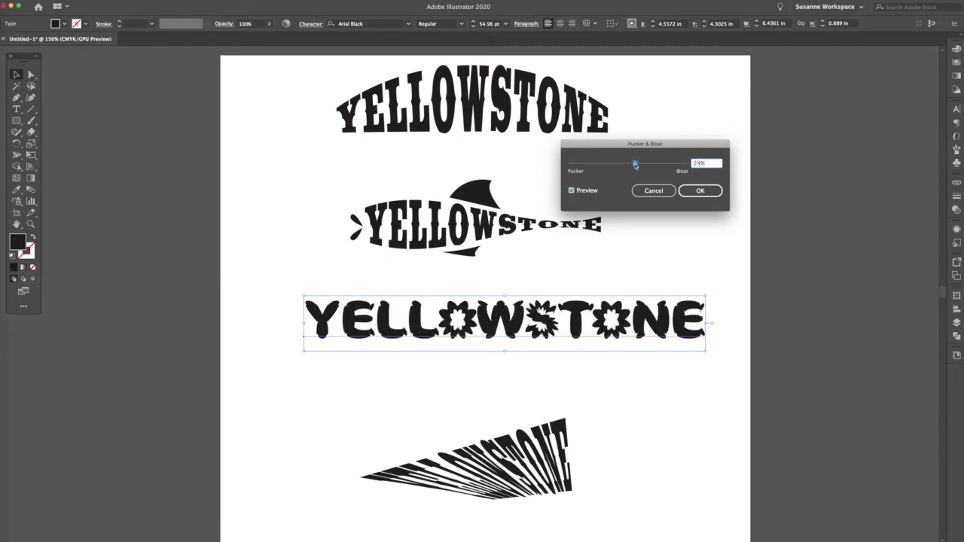
click(700, 191)
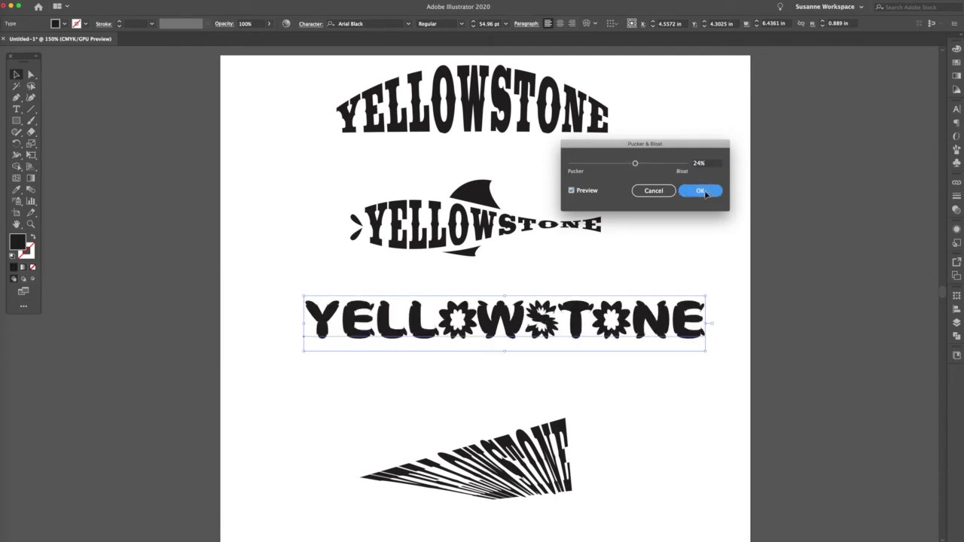
click(667, 412)
click(530, 465)
click(583, 377)
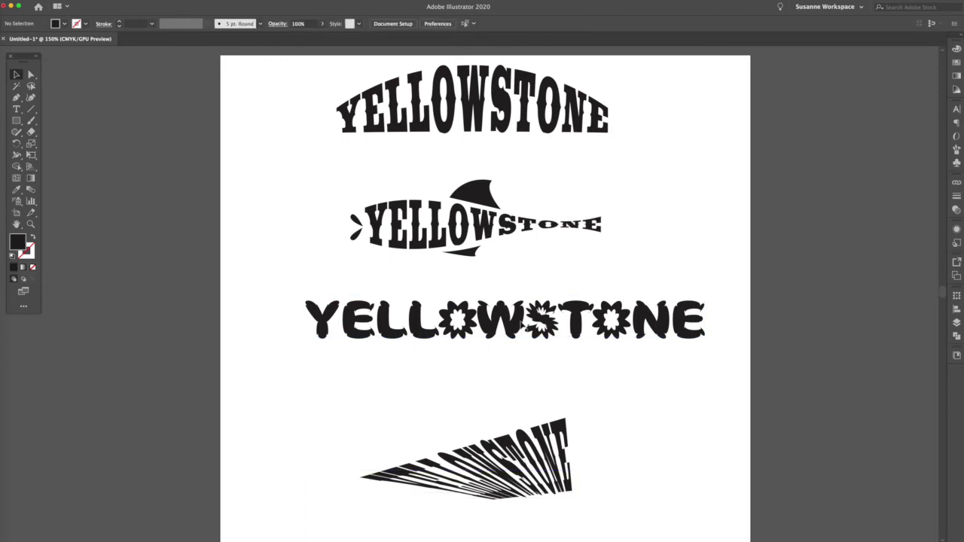
Delete the perspective-warped YELLOWSTONE and shift the remaining three copies down the page.
mouse_move(519, 320)
mouse_down()
mouse_move(523, 389)
mouse_move(516, 326)
mouse_up()
drag(540, 497, 532, 448)
key(Delete)
drag(665, 430, 378, 66)
drag(403, 241, 406, 405)
key(super+z)
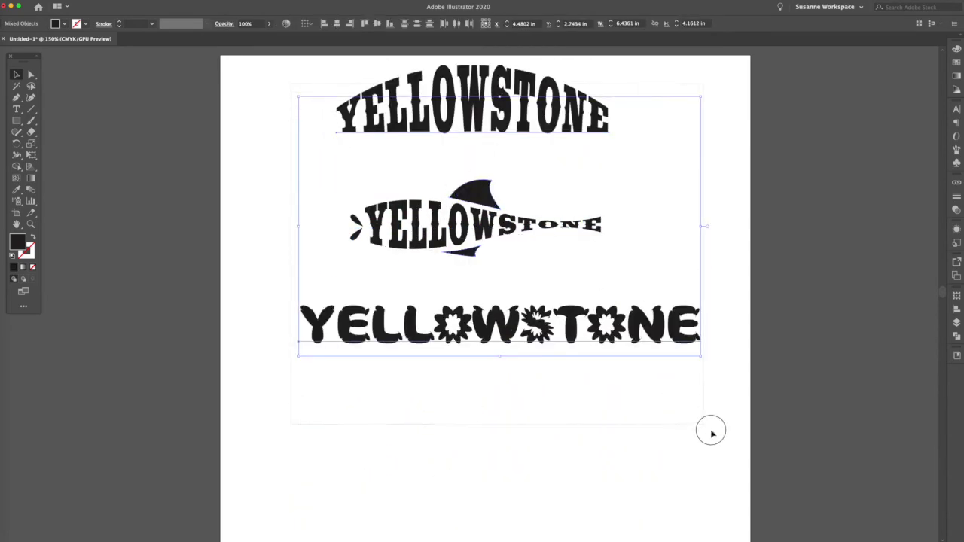
drag(452, 86, 454, 277)
click(348, 155)
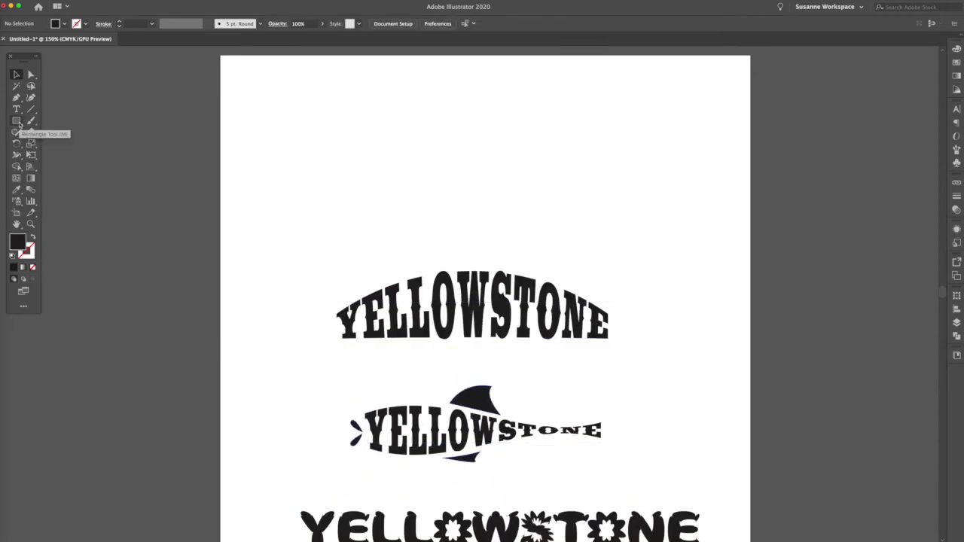
Draw a black five-point star near the top of the page.
drag(16, 121, 52, 172)
drag(466, 128, 506, 161)
click(16, 73)
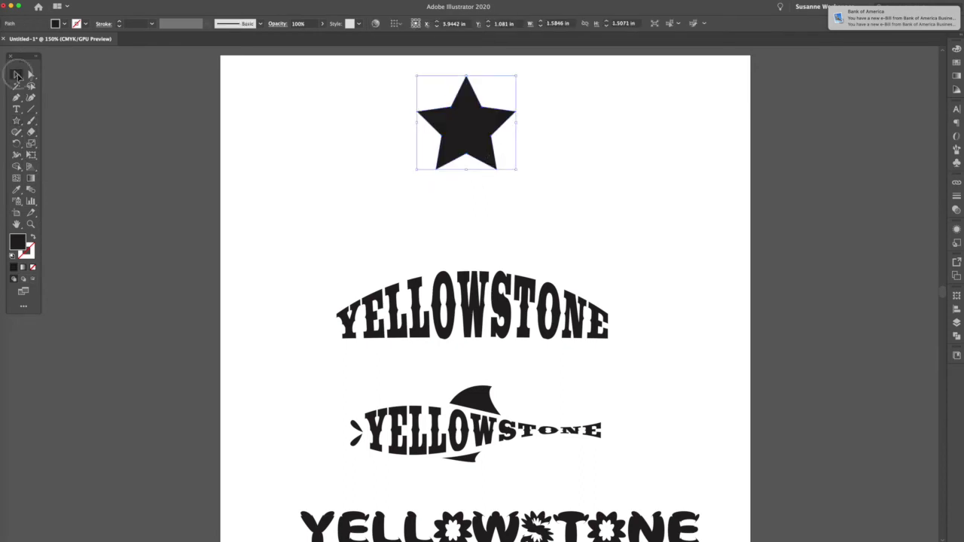
drag(476, 129, 477, 156)
Roughen the star at 1% size with corner points and move it to the top right.
click(146, 3)
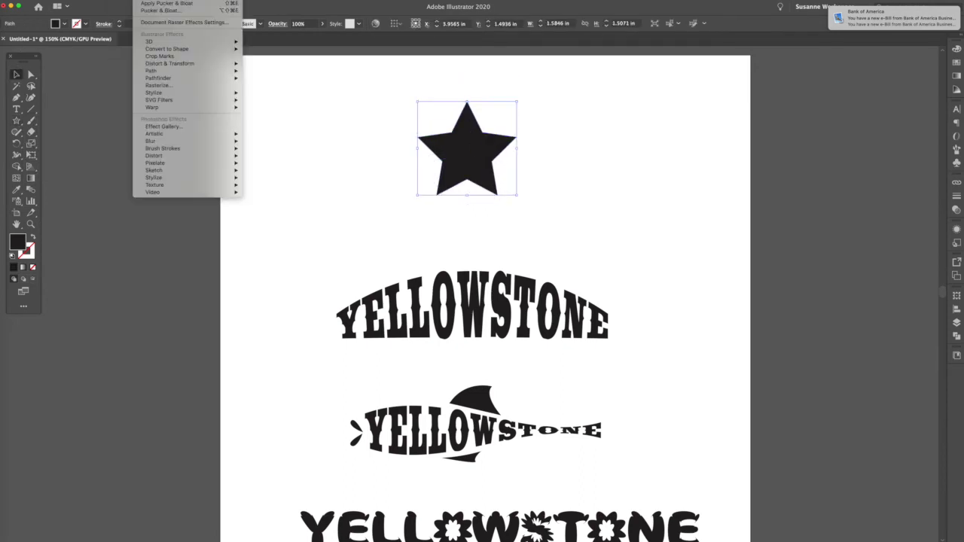
mouse_move(188, 63)
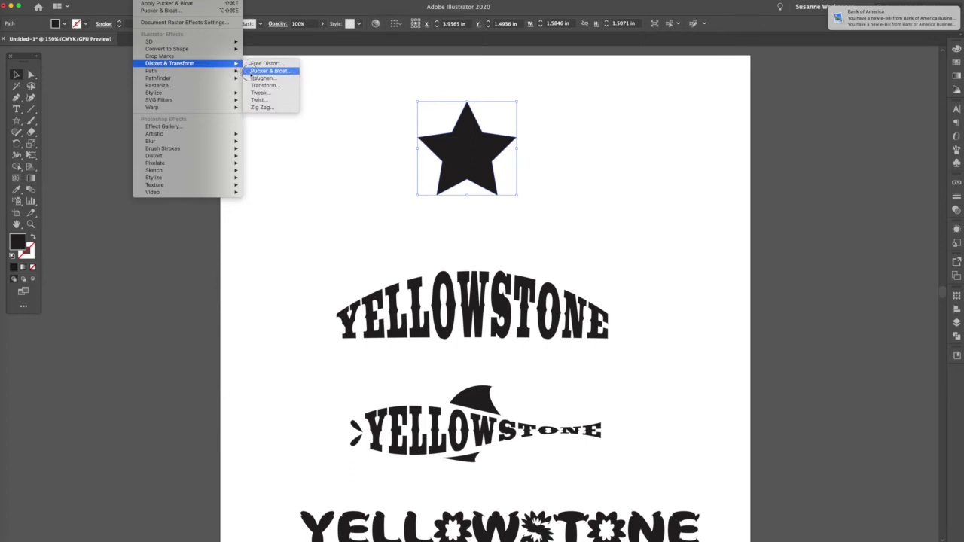
click(263, 77)
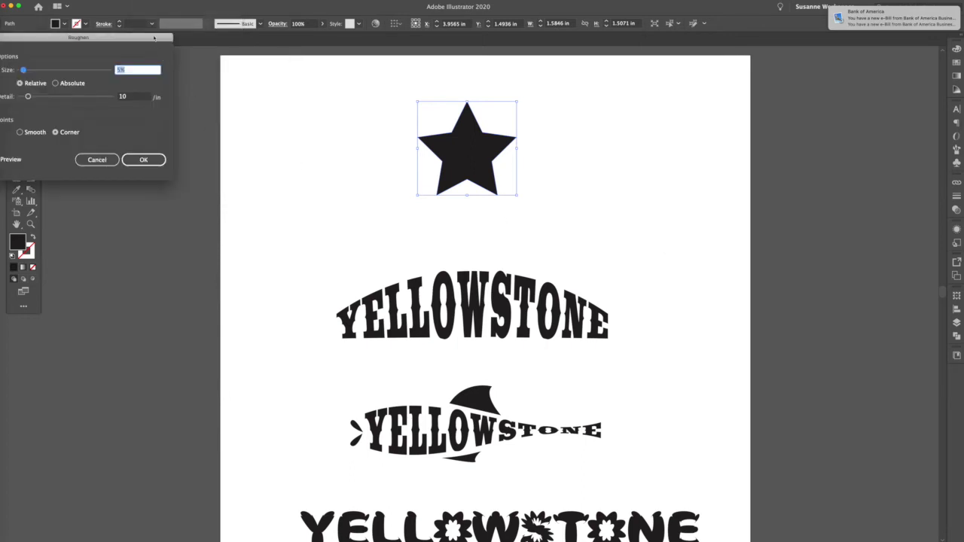
drag(154, 37, 754, 99)
click(597, 221)
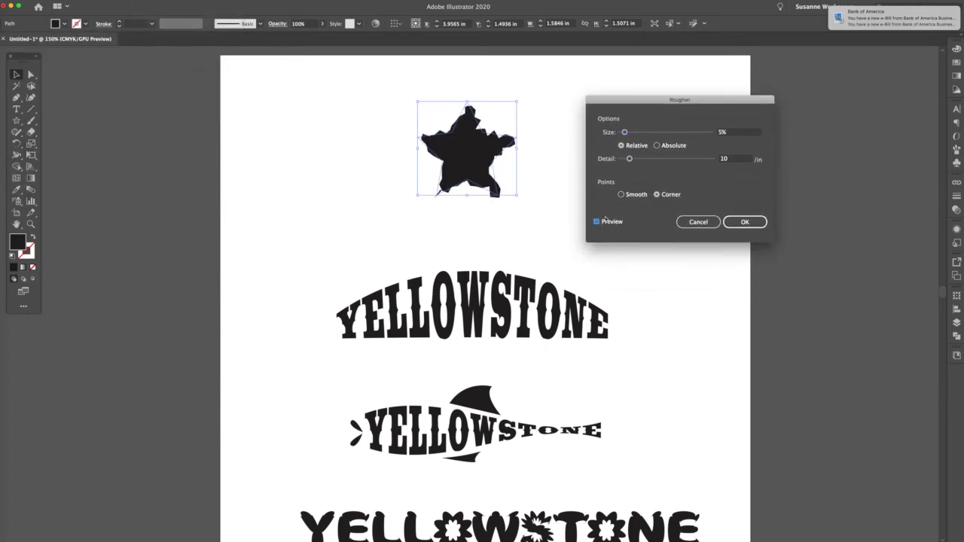
drag(625, 132, 621, 133)
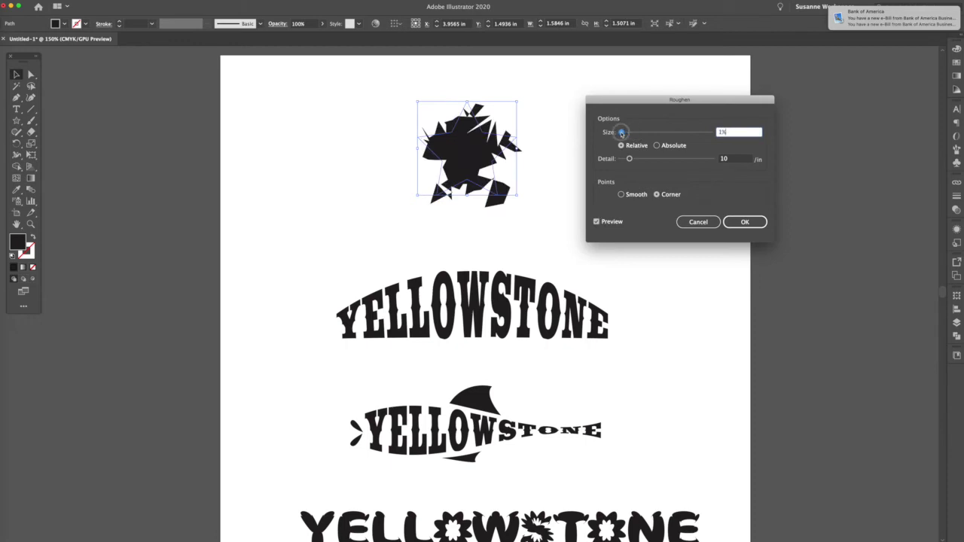
click(622, 133)
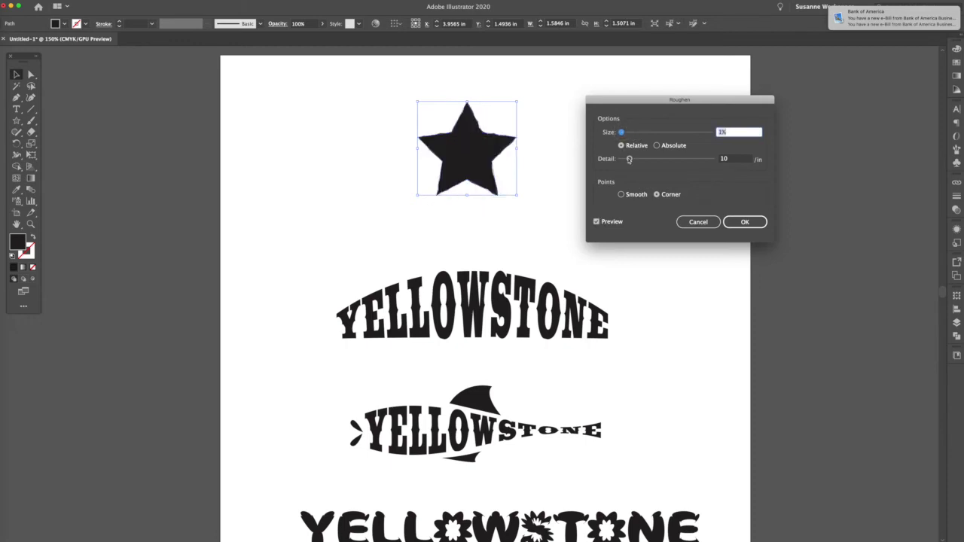
click(622, 196)
click(656, 196)
click(744, 223)
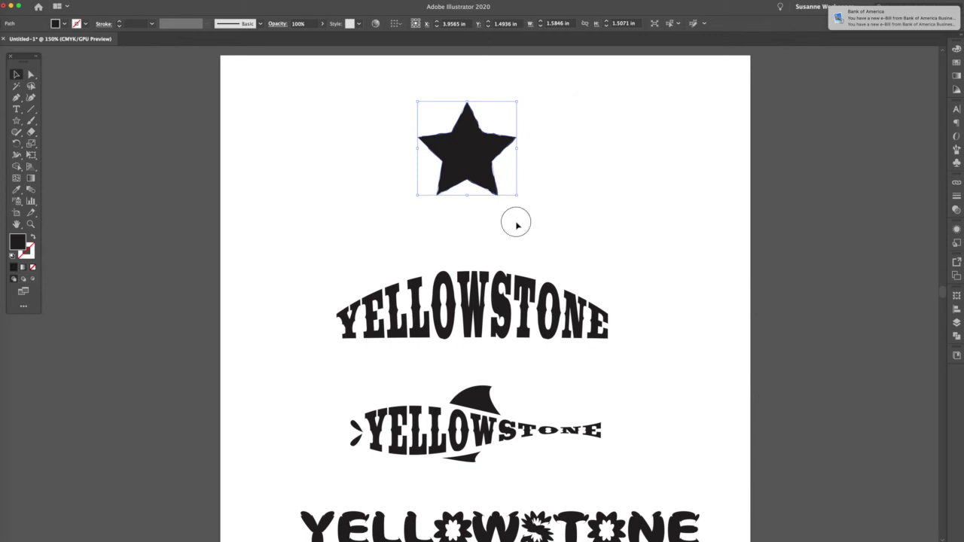
click(516, 222)
drag(489, 172, 635, 172)
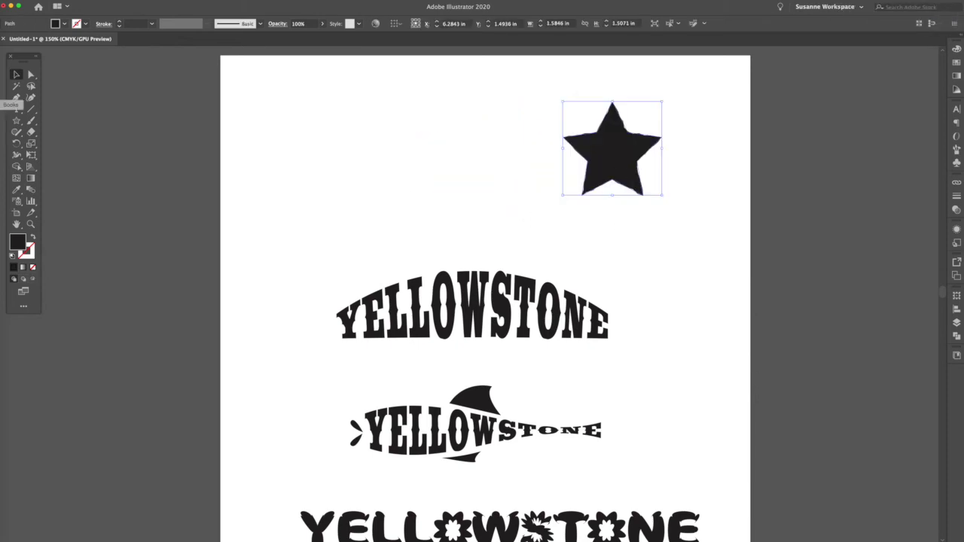
Draw a second star, give it a 0.14 in, 4-ridge Corner Zig Zag, and move it to the middle.
click(15, 120)
drag(345, 137, 396, 162)
click(16, 74)
click(147, 1)
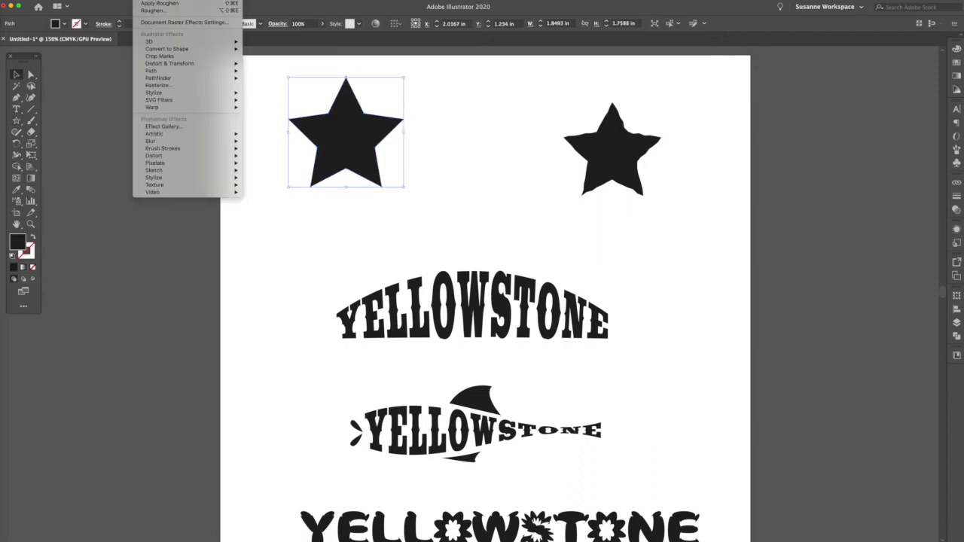
mouse_move(169, 63)
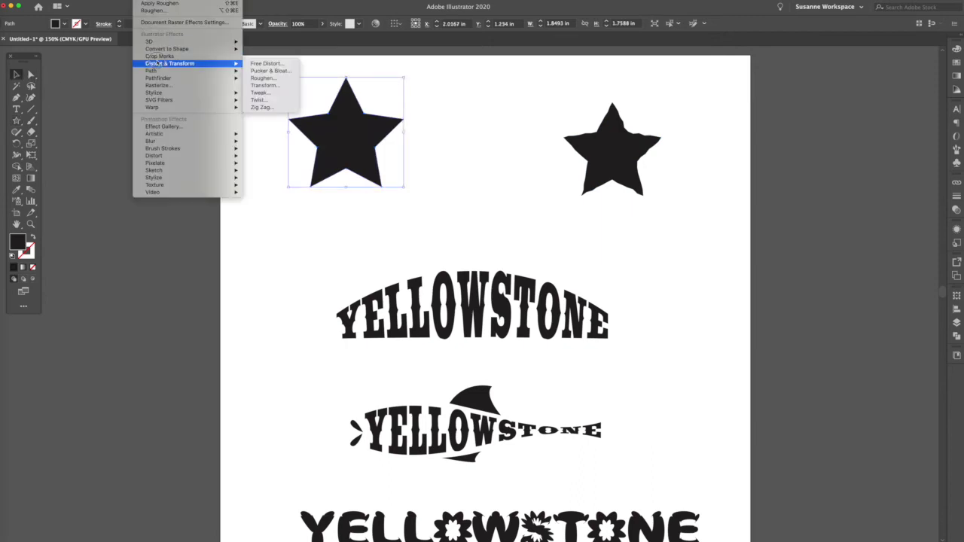
click(260, 107)
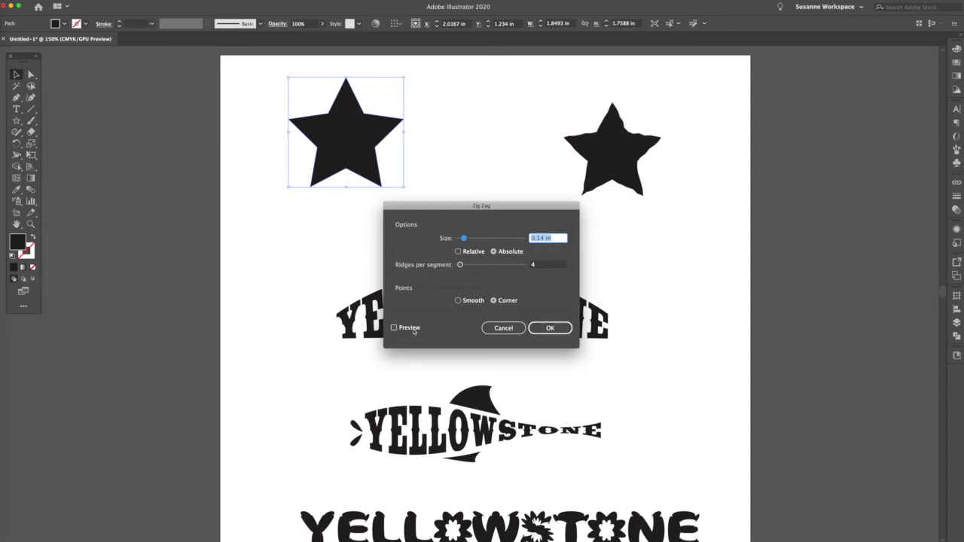
click(394, 327)
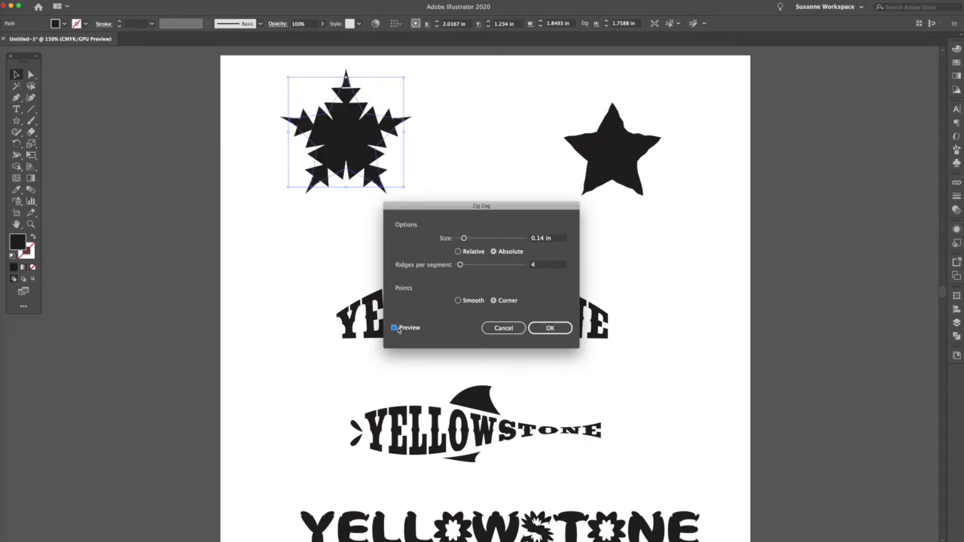
click(559, 329)
drag(355, 147, 469, 151)
Draw a third plain star at the top left.
click(15, 121)
drag(287, 120, 374, 198)
click(16, 75)
click(143, 1)
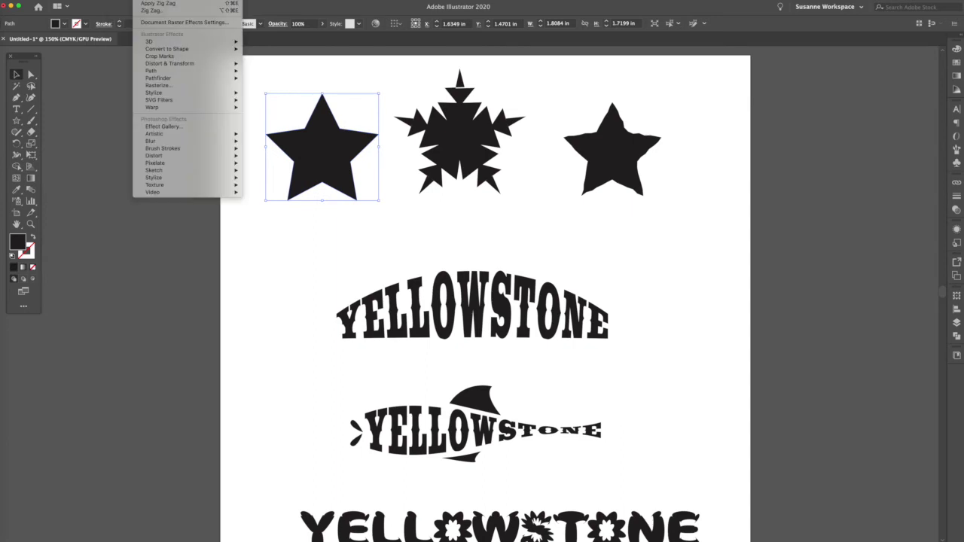
Apply a 45° Twist to the left star and deselect everything.
mouse_move(157, 64)
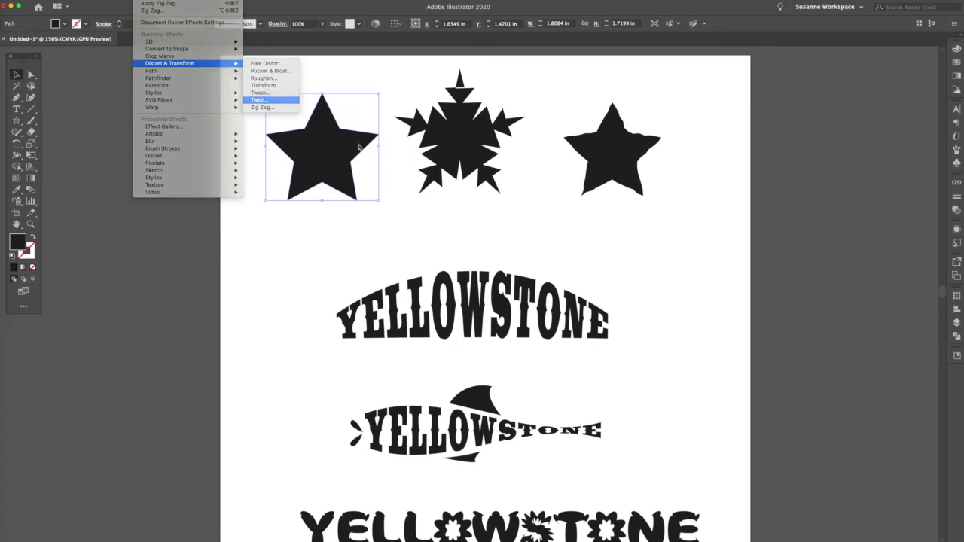
click(268, 100)
click(421, 288)
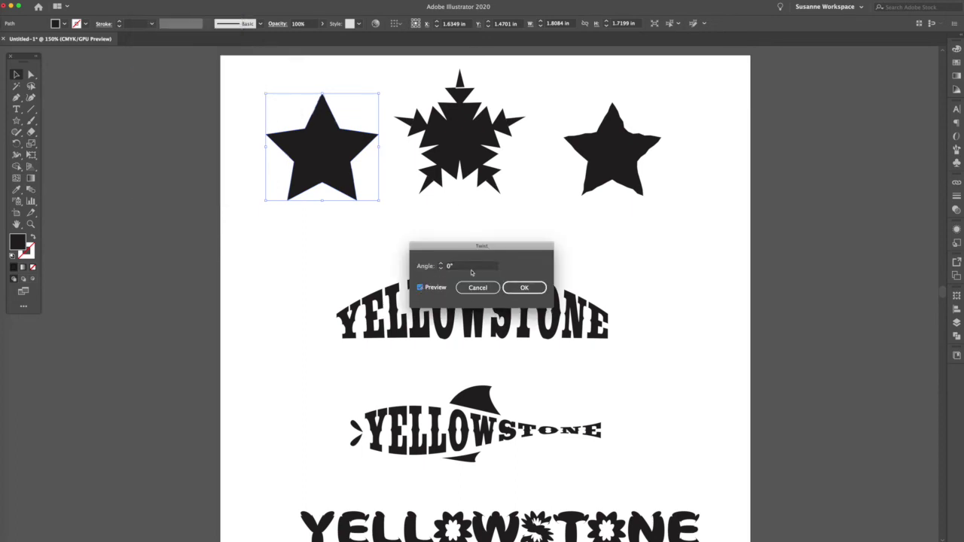
click(434, 265)
text(25)
key(Tab)
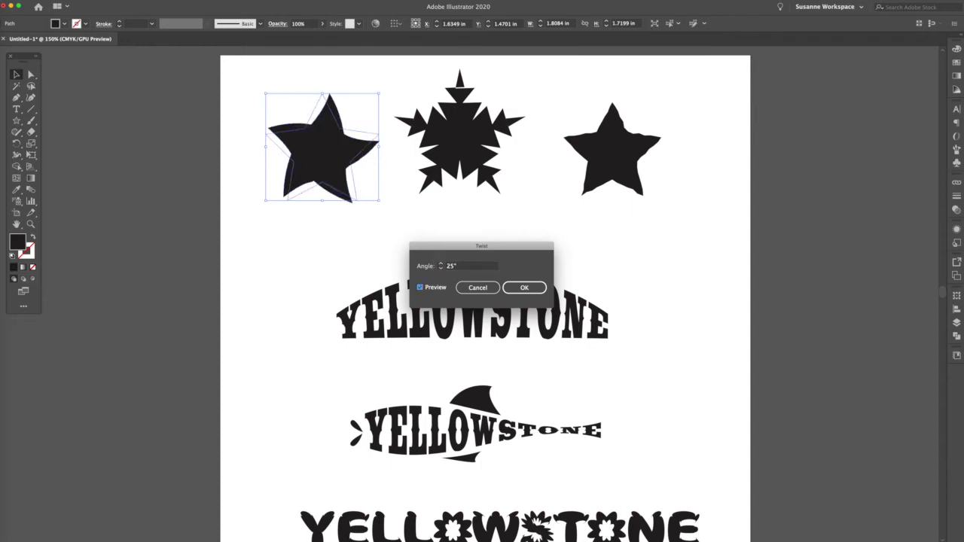
click(422, 260)
key(Tab)
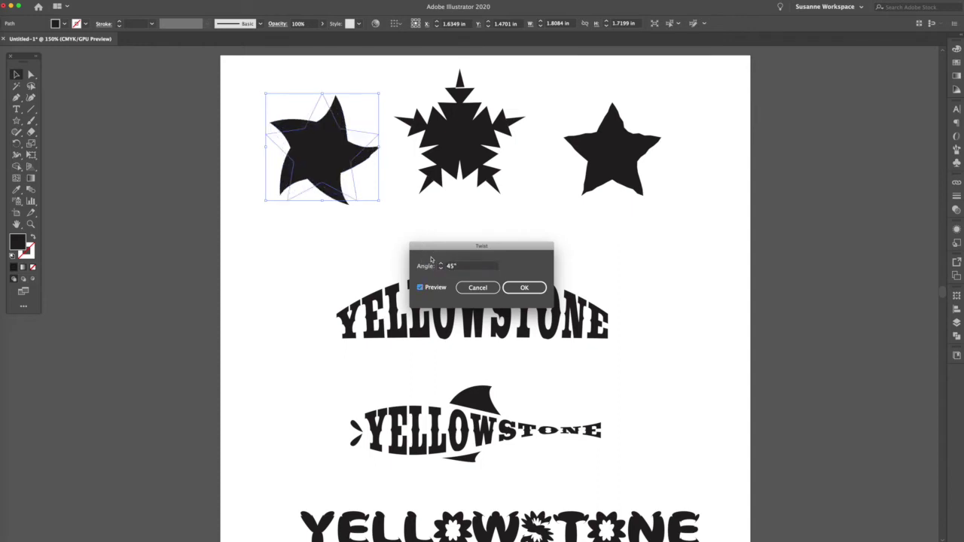
key(Return)
click(31, 88)
key(super+shift+a)
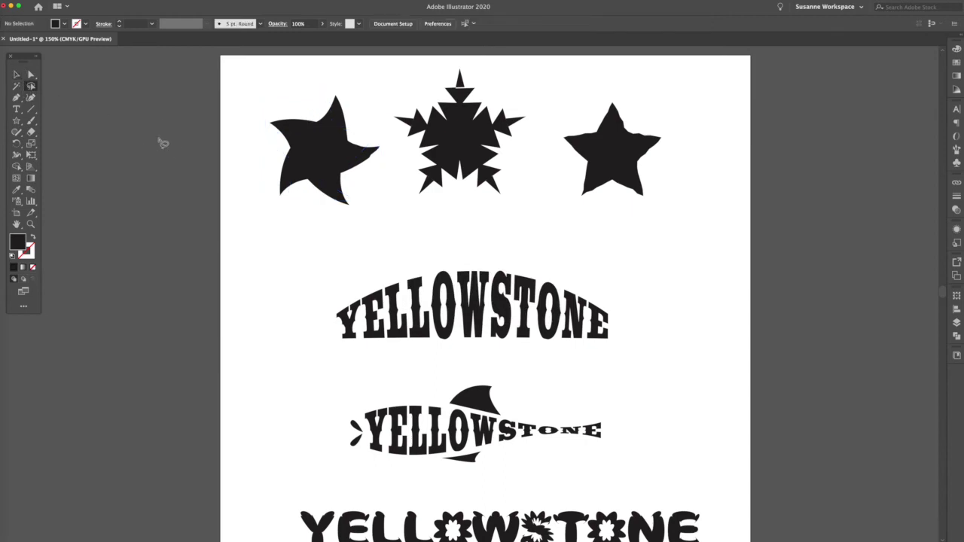
Browse the Effect menu without applying anything, then return to the Selection Tool.
click(151, 0)
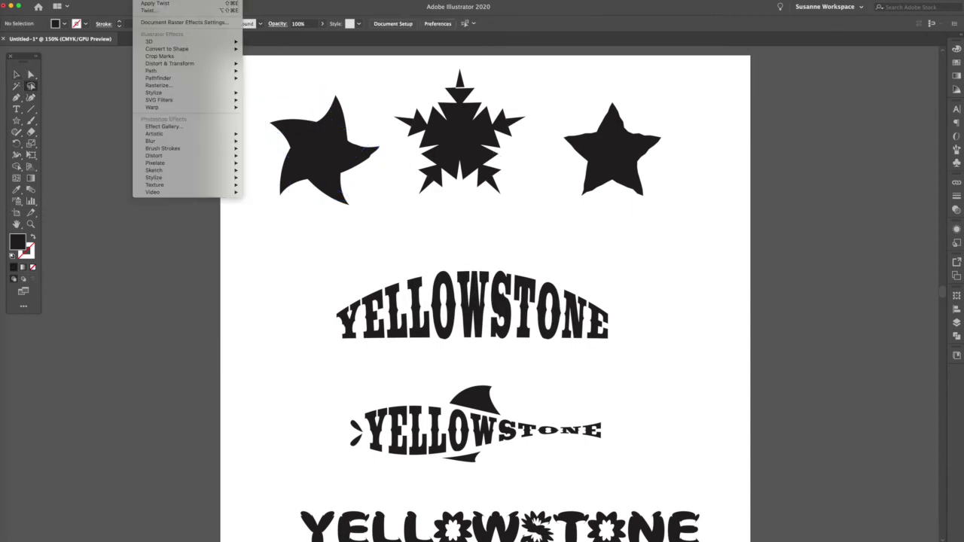
mouse_move(171, 94)
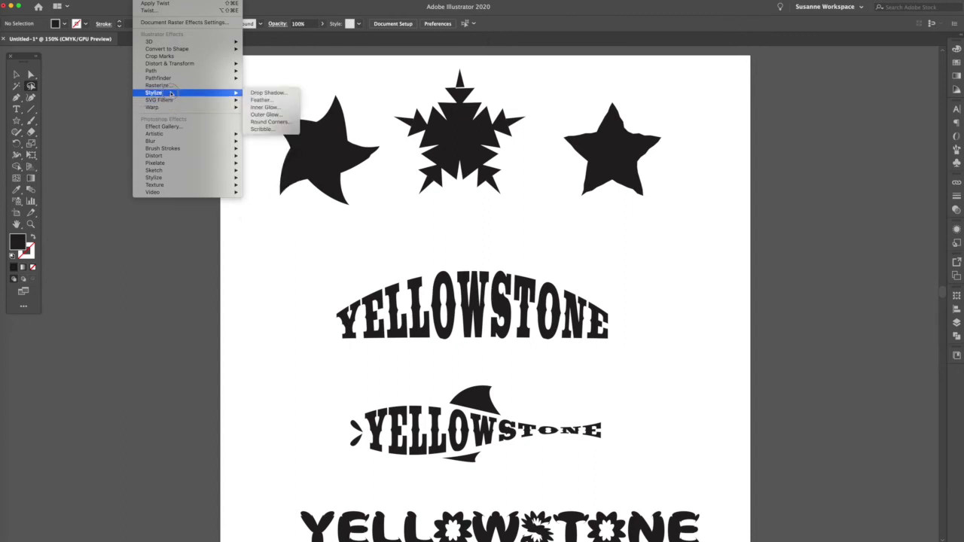
mouse_move(166, 110)
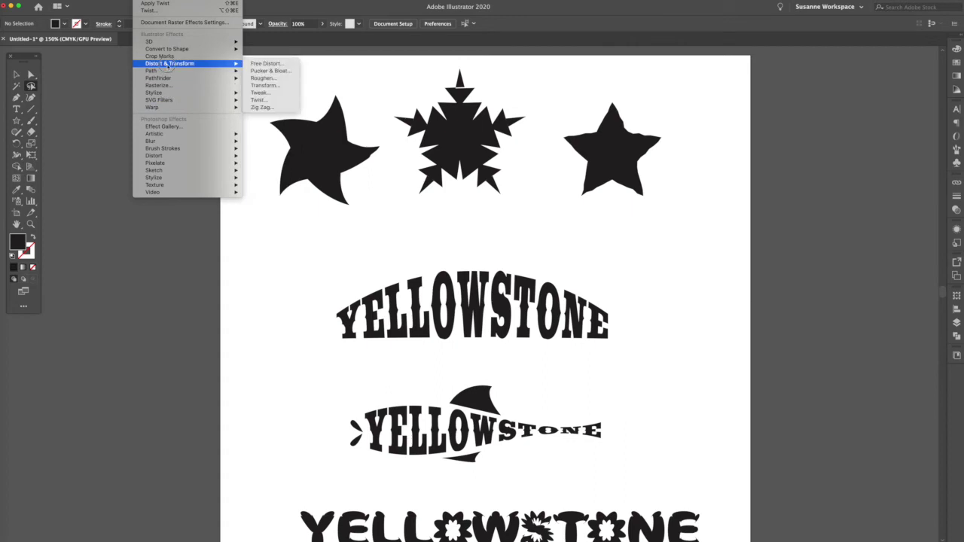
click(730, 407)
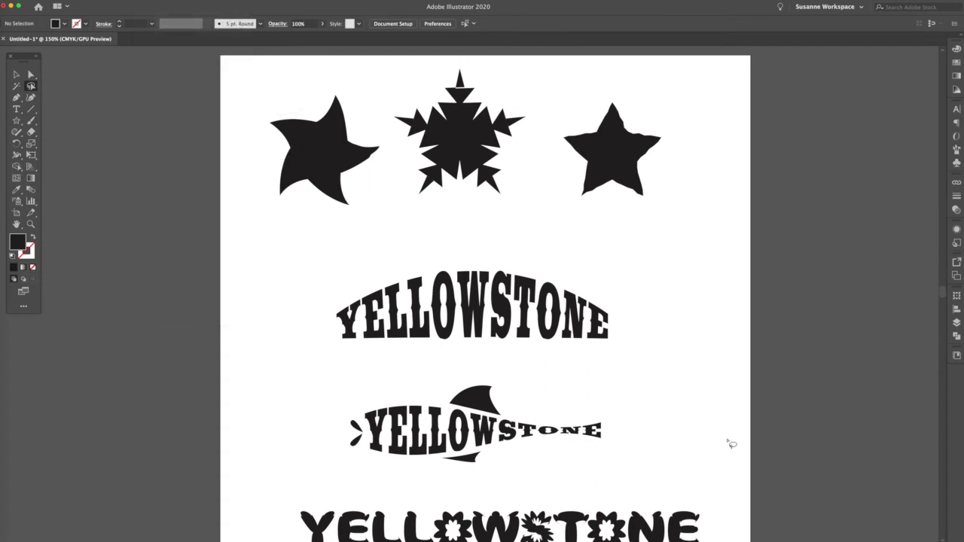
click(16, 74)
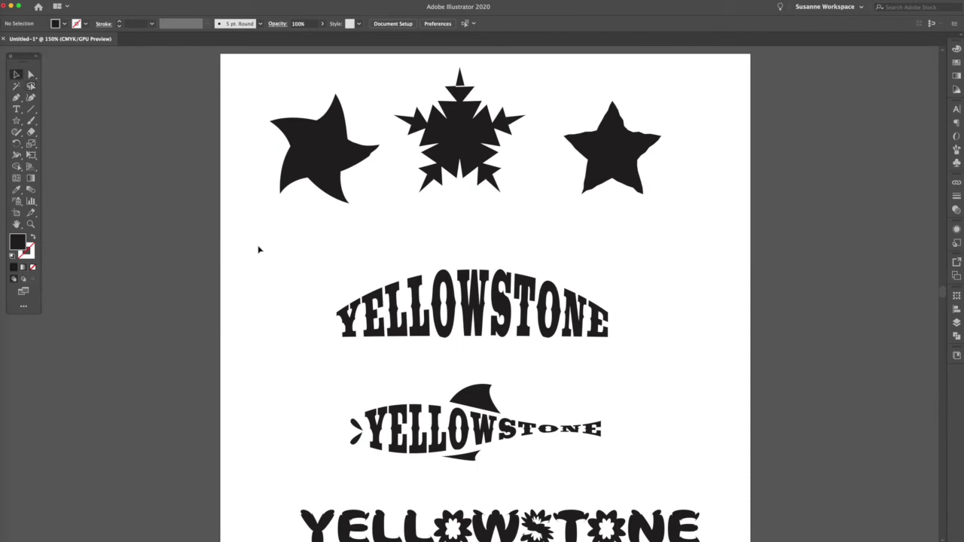
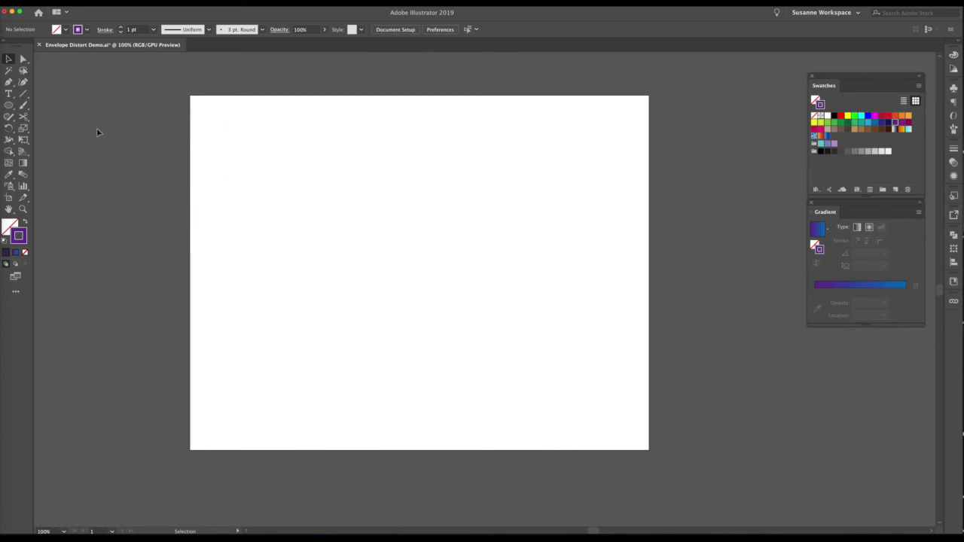
Draw a horizontal purple line near the top of the page.
click(23, 93)
drag(226, 128, 382, 138)
key(v)
scroll(214, 137, up, 2)
key(v)
Duplicate the line downward at even spacing into a stack of about 23 lines, then select them.
drag(246, 102, 250, 110)
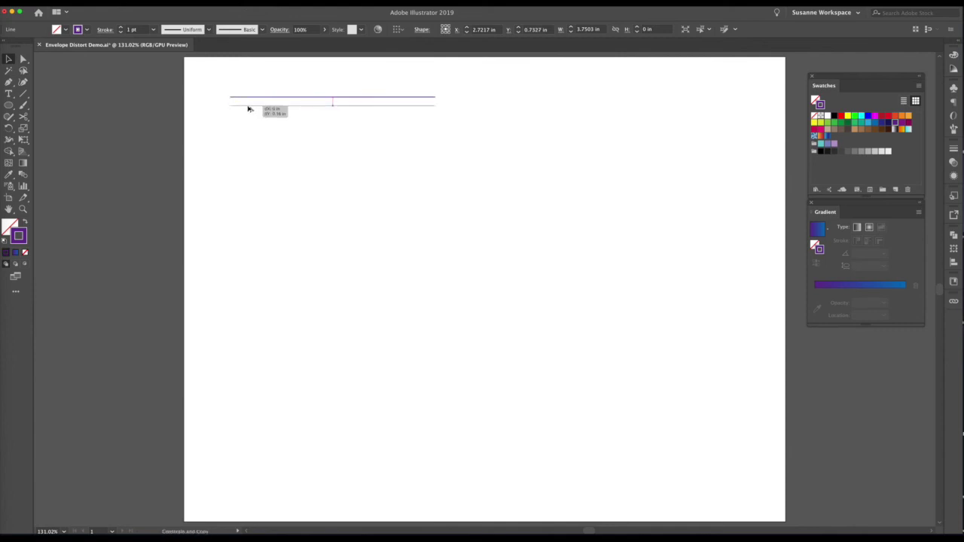
drag(249, 110, 250, 112)
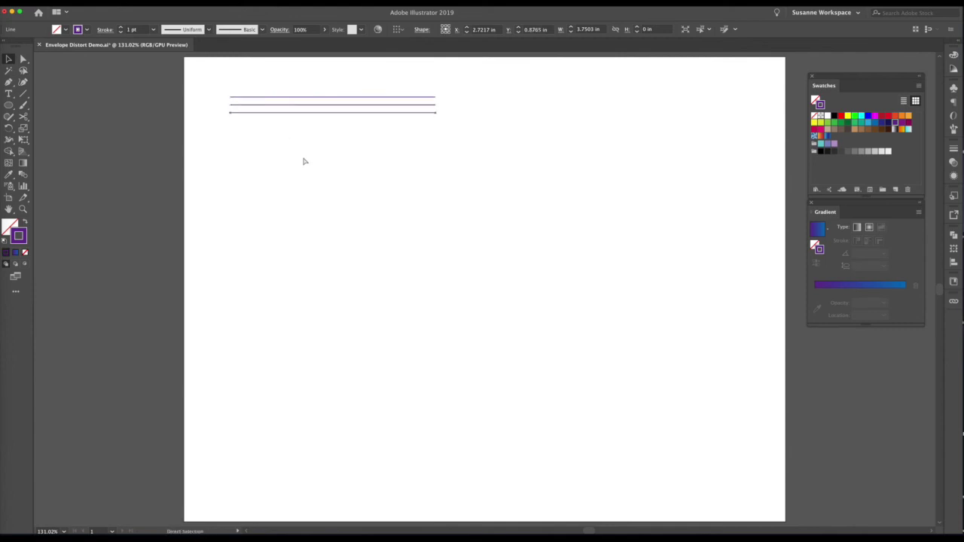
key(super+d)
key(super+d)
key(super+d)
key(super+d)
key(super+d)
key(super+d)
key(super+d)
key(super+d)
key(super+d)
key(super+d)
key(super+d)
key(super+d)
key(super+d)
key(super+d)
key(super+d)
key(super+d)
key(super+d)
key(super+d)
key(super+d)
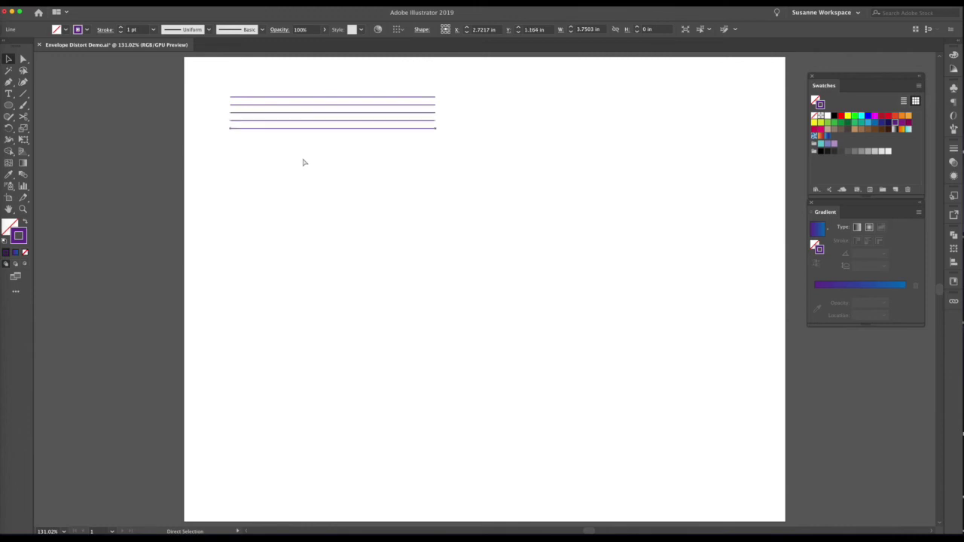
key(super+d)
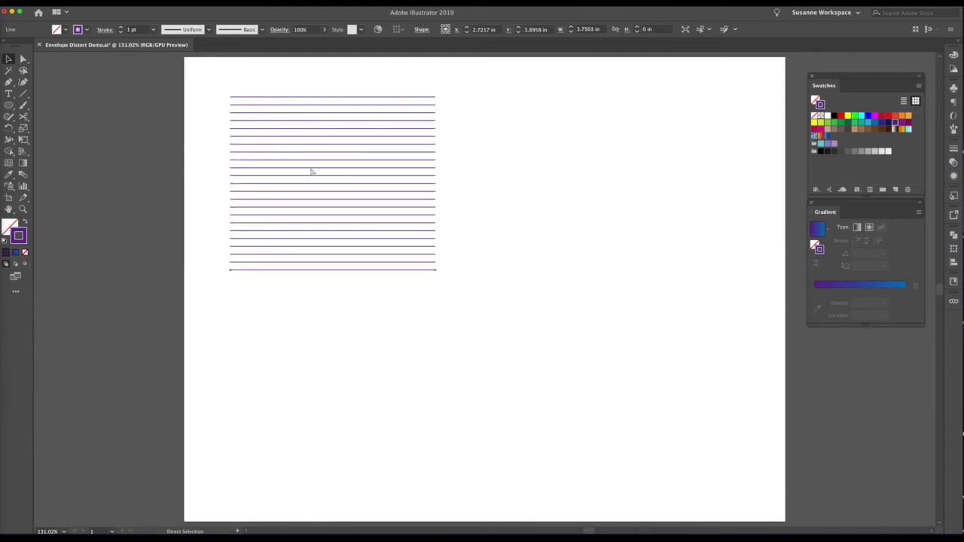
drag(488, 313, 213, 160)
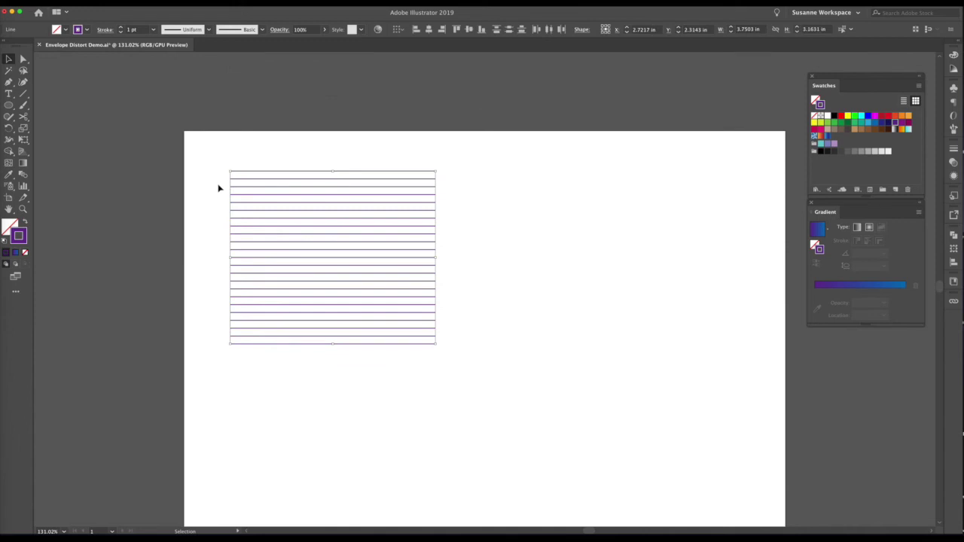
Group the lines, cross them with a 90° rotated copy, and trim both into a square grid.
key(super+g)
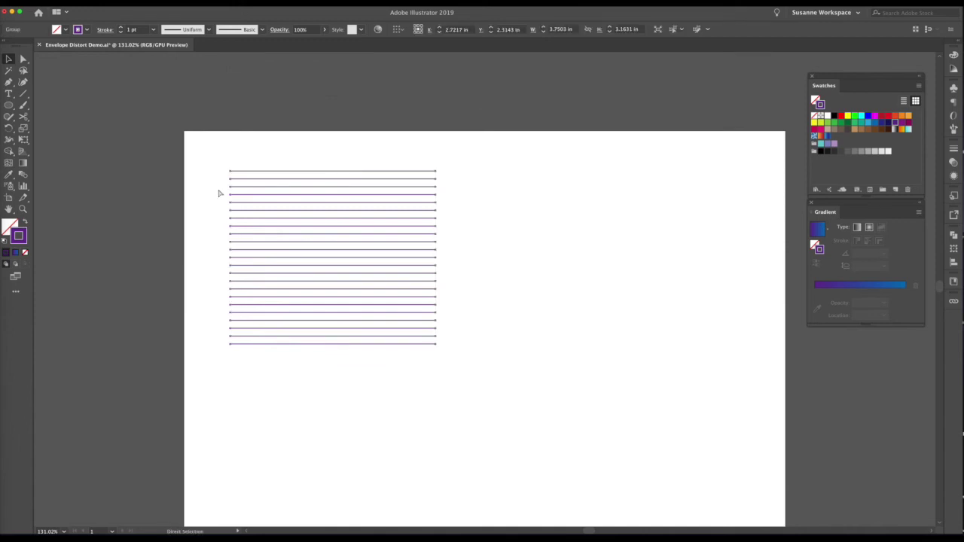
drag(438, 347, 334, 171)
drag(334, 361, 334, 344)
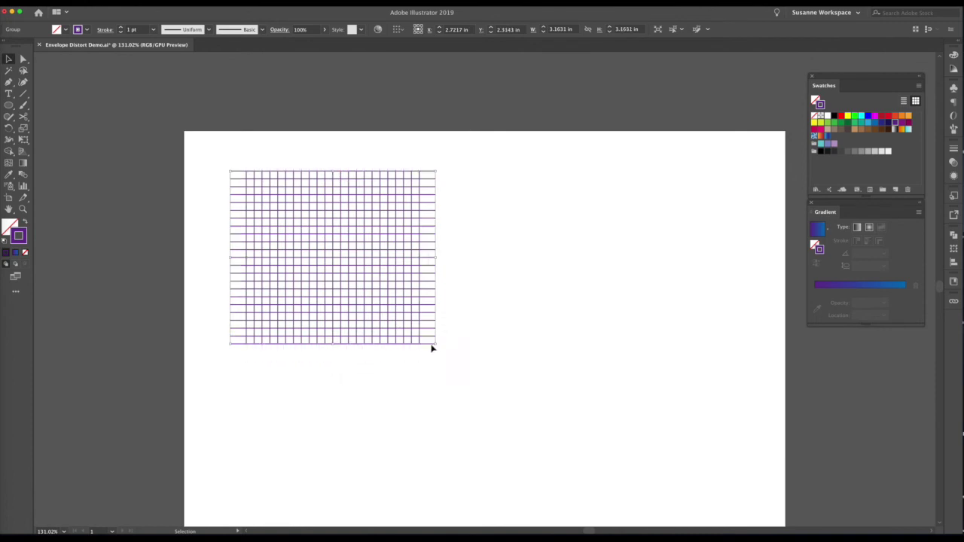
drag(434, 259, 420, 260)
drag(230, 258, 245, 258)
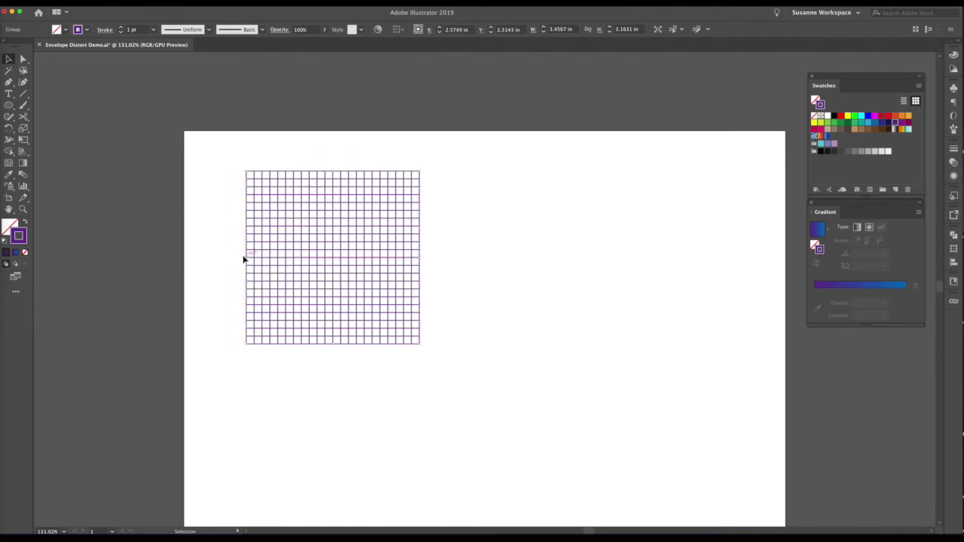
click(224, 257)
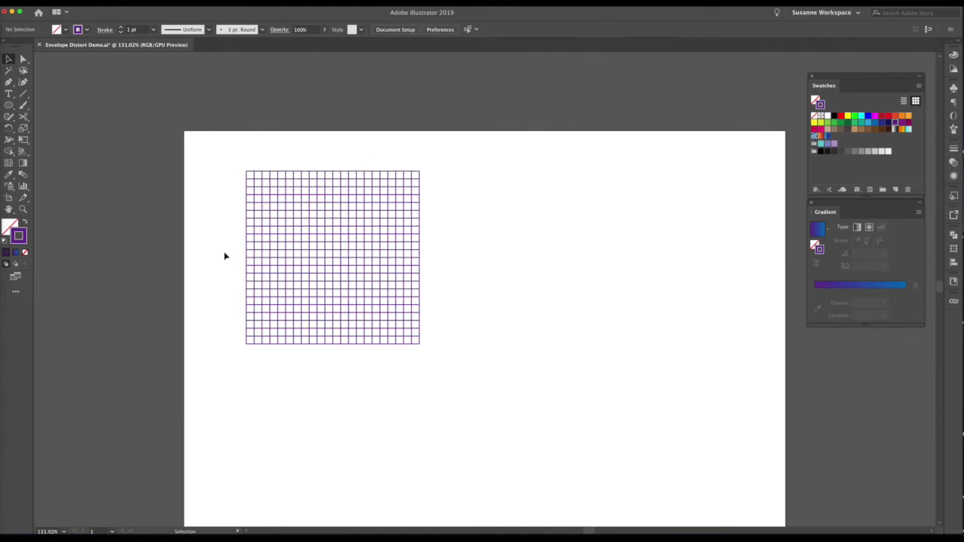
Select the grid and apply Object > Envelope Distort > Make with Warp.
drag(219, 151, 452, 370)
click(84, 0)
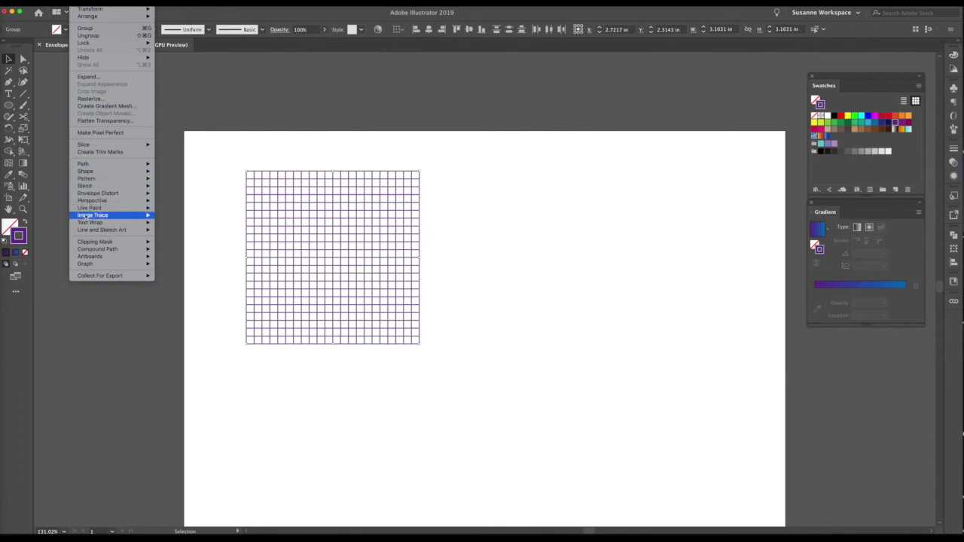
mouse_move(84, 224)
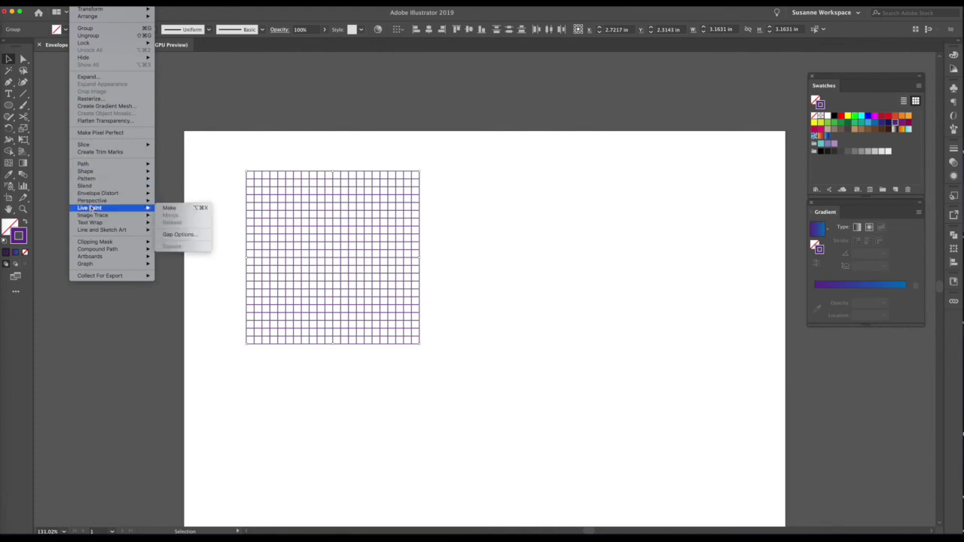
mouse_move(96, 195)
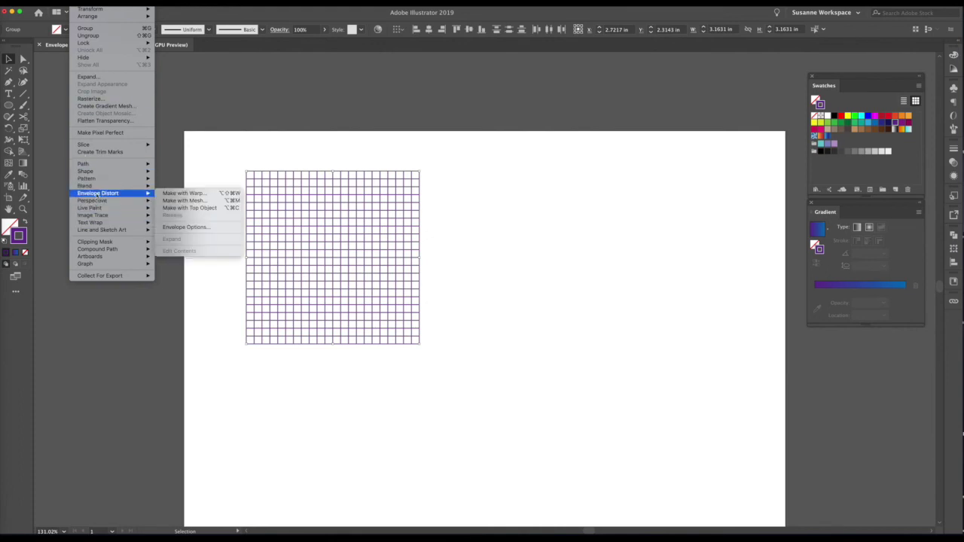
click(190, 194)
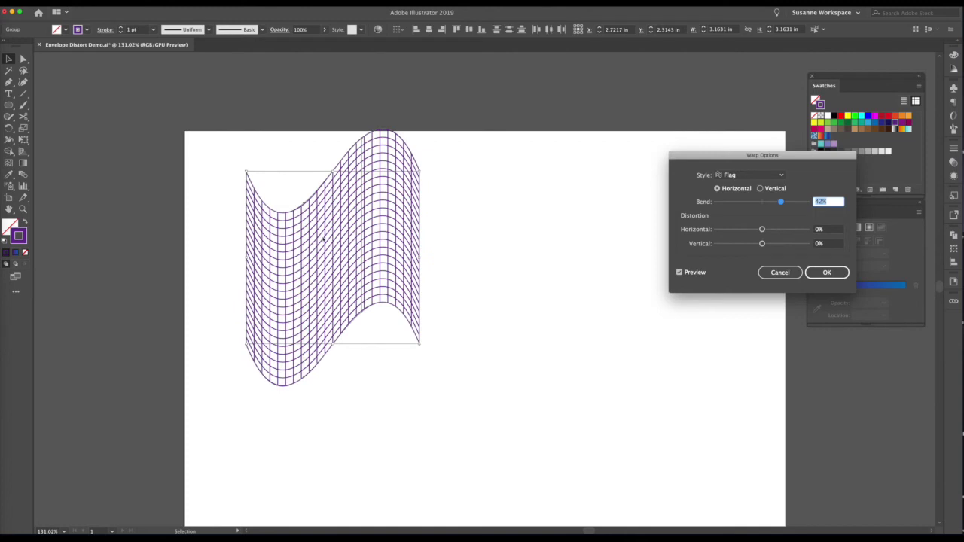
drag(775, 179, 590, 132)
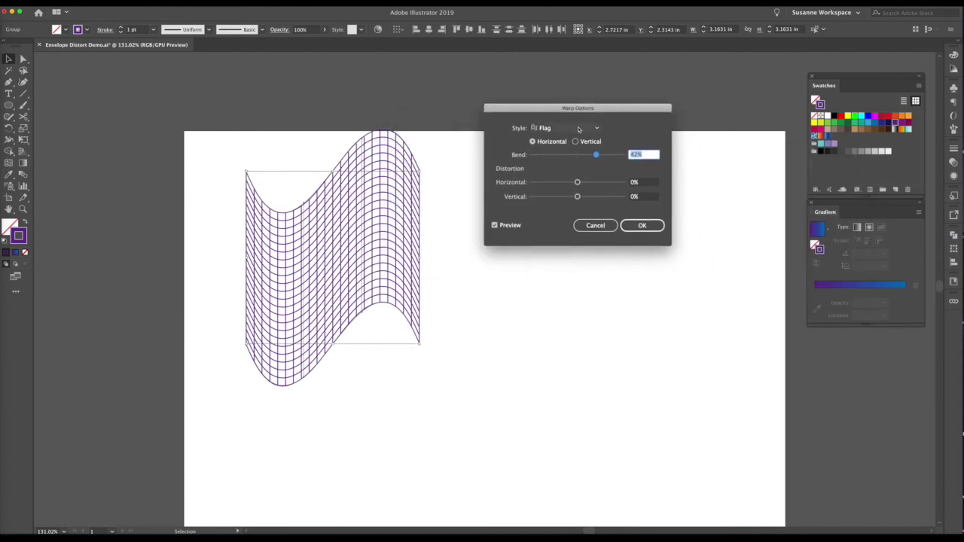
After previewing Arc, Arc Lower, Arch and Flag, set Wave style, more bend, 0% horizontal distortion.
click(590, 132)
click(590, 138)
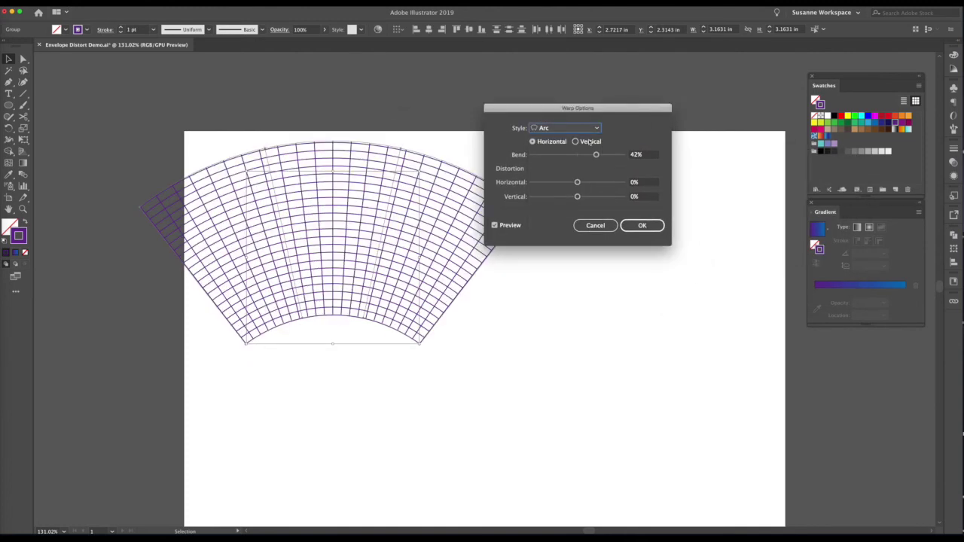
click(594, 130)
click(583, 148)
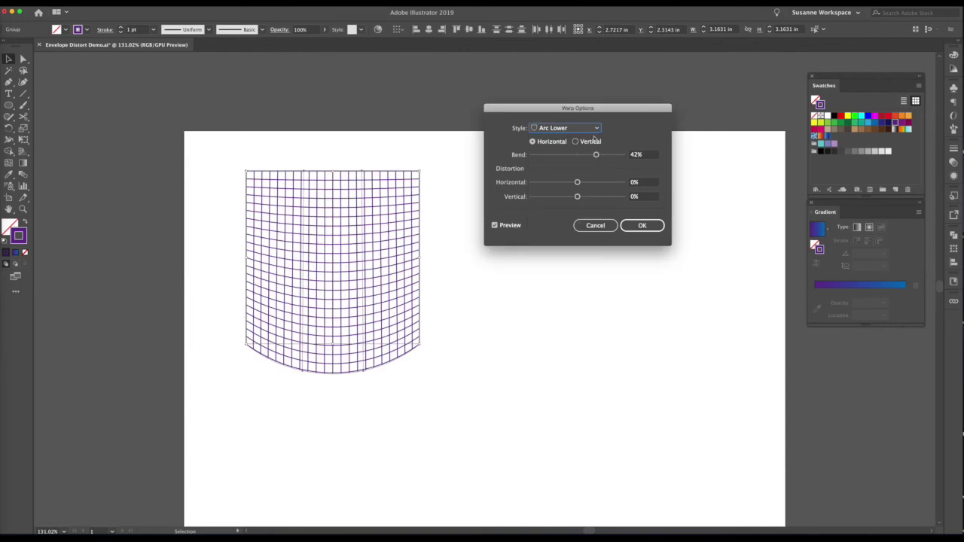
click(594, 129)
click(580, 171)
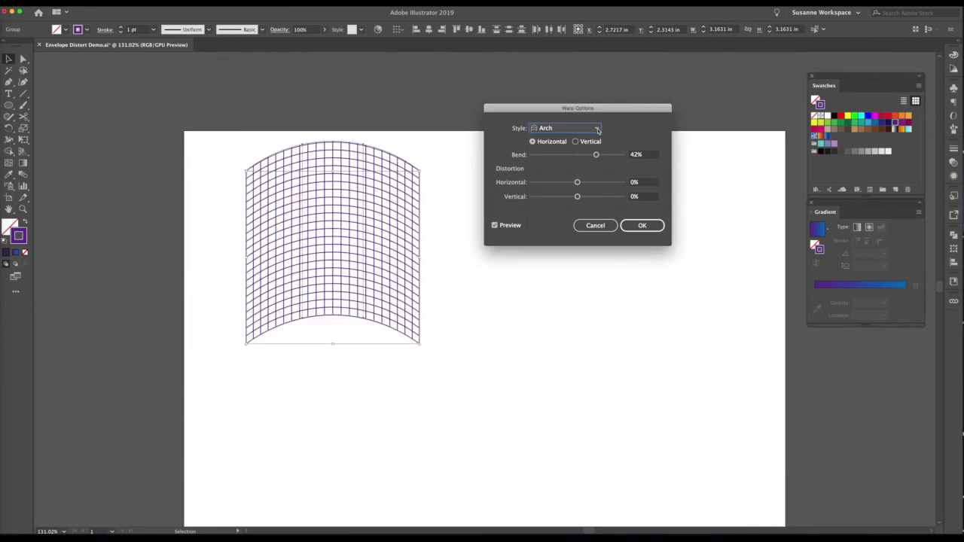
click(598, 129)
click(554, 219)
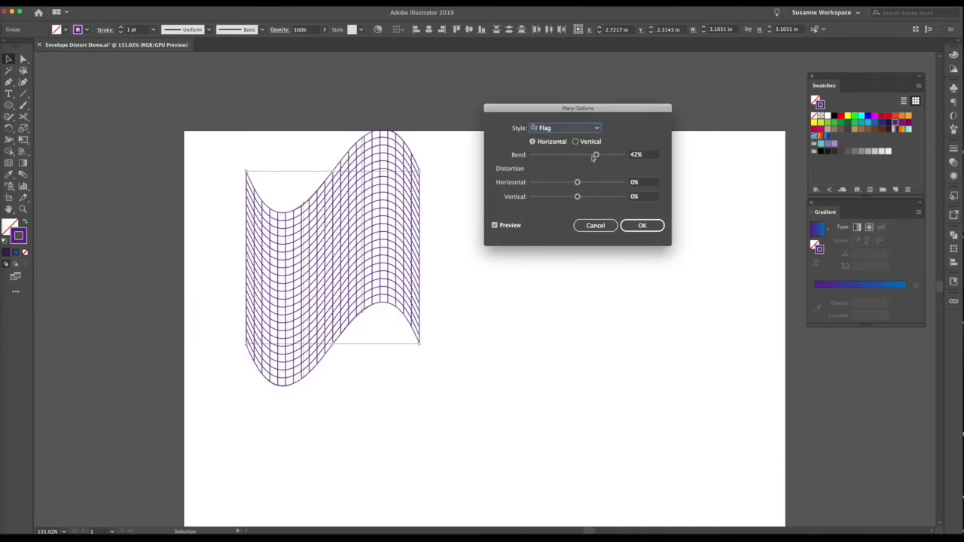
click(599, 130)
click(558, 231)
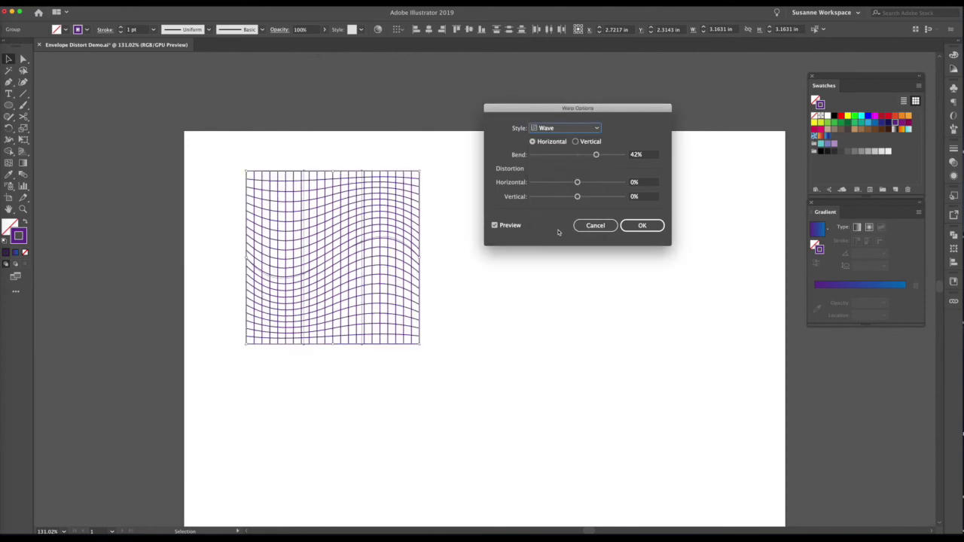
drag(597, 154, 579, 184)
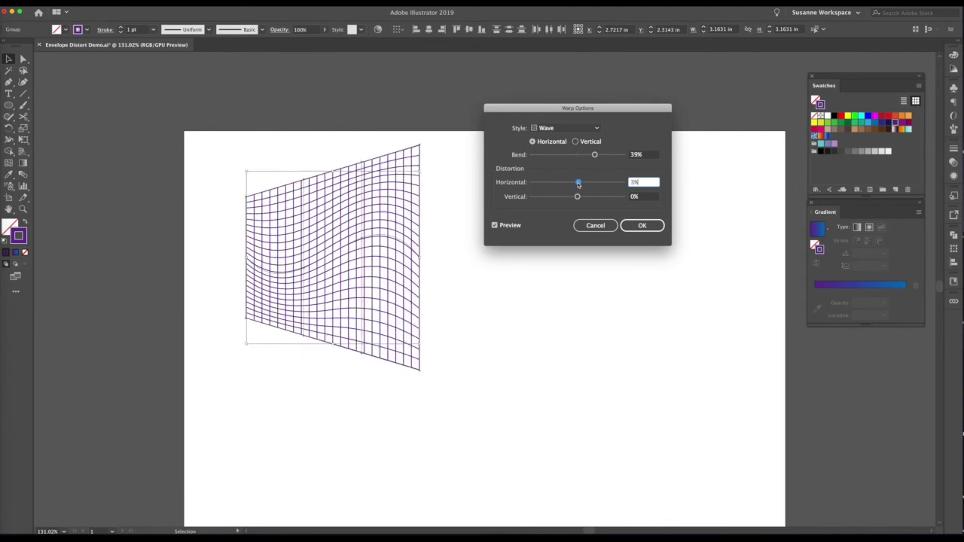
click(637, 225)
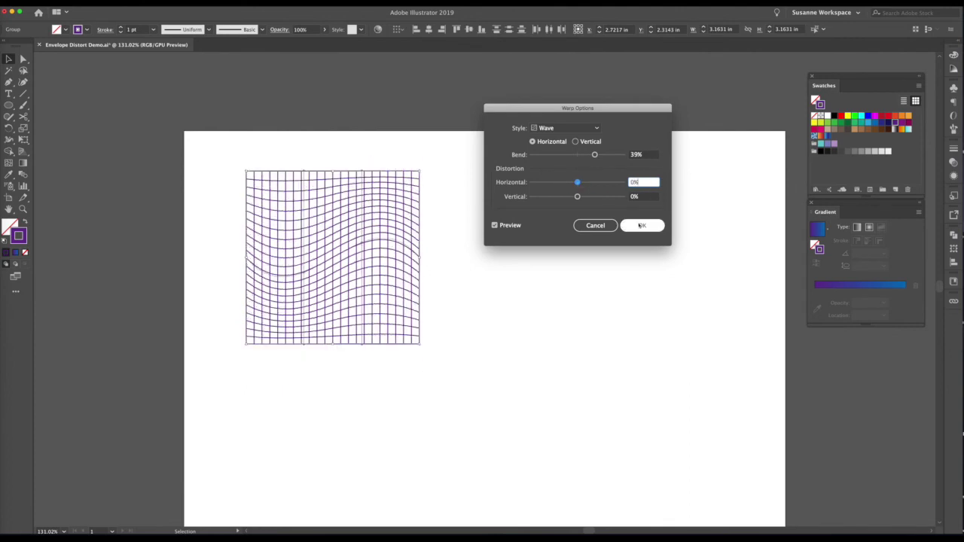
Confirm the Wave warp and drag mesh points so the right side and top edge dip down.
key(a)
drag(303, 278, 303, 255)
drag(366, 233, 370, 287)
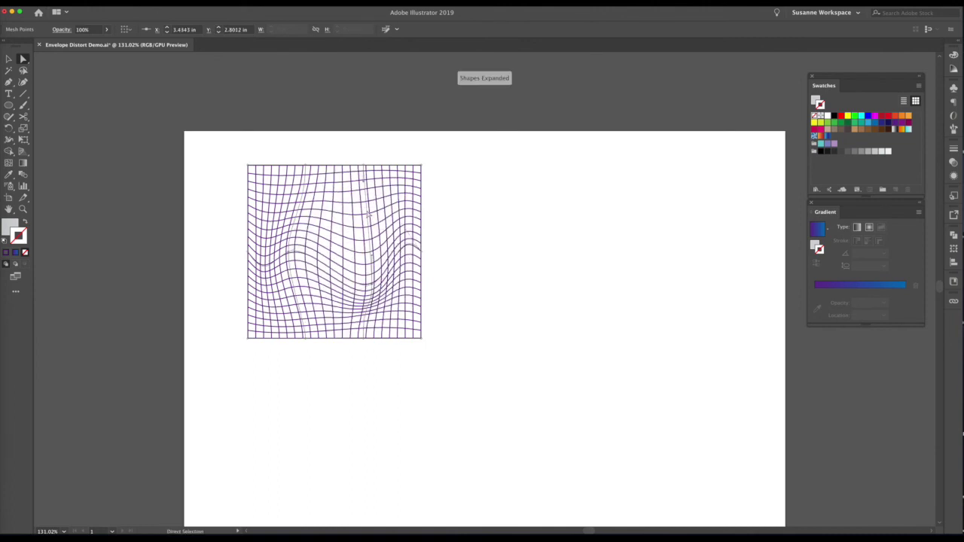
click(367, 215)
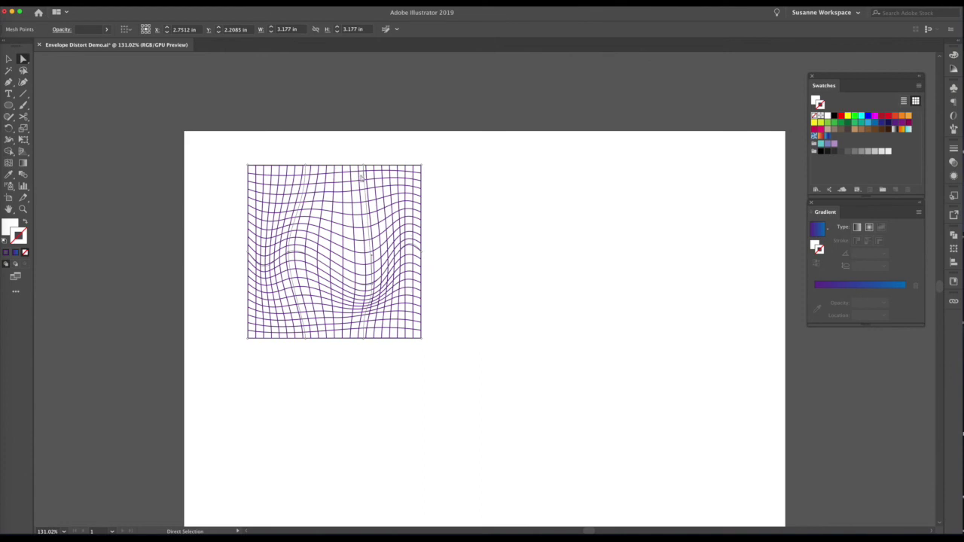
drag(364, 169, 352, 201)
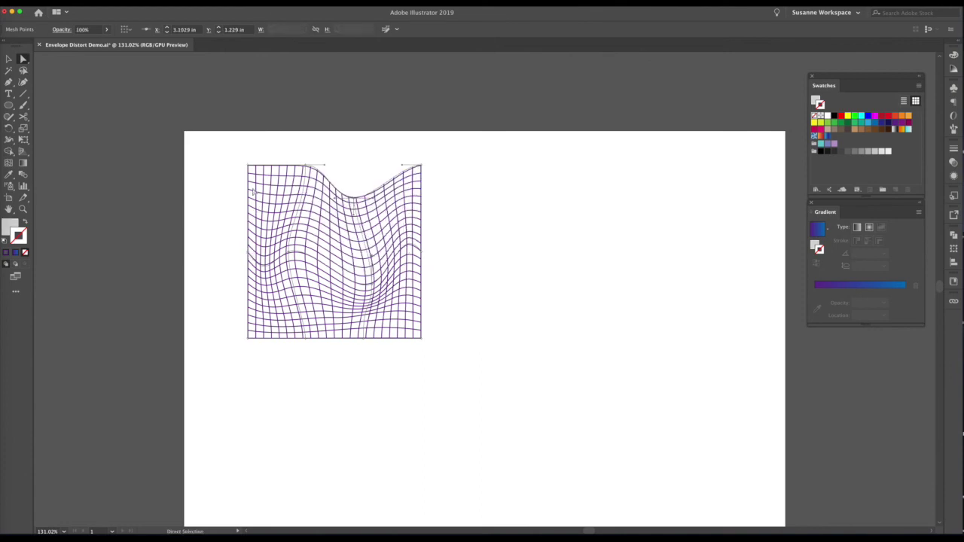
click(8, 58)
click(137, 157)
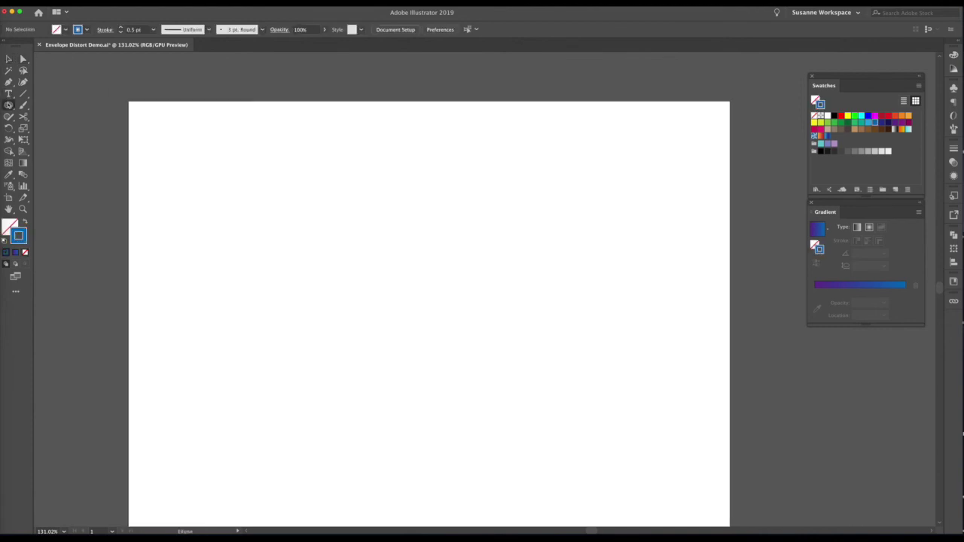
Draw a small star at the top-left with an orange fill and no outline.
click(8, 106)
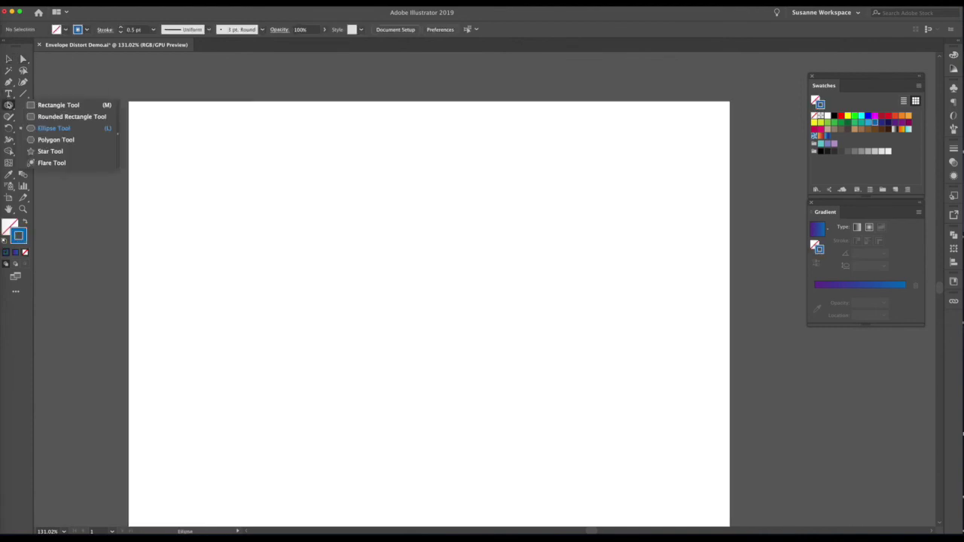
click(46, 151)
drag(173, 139, 182, 148)
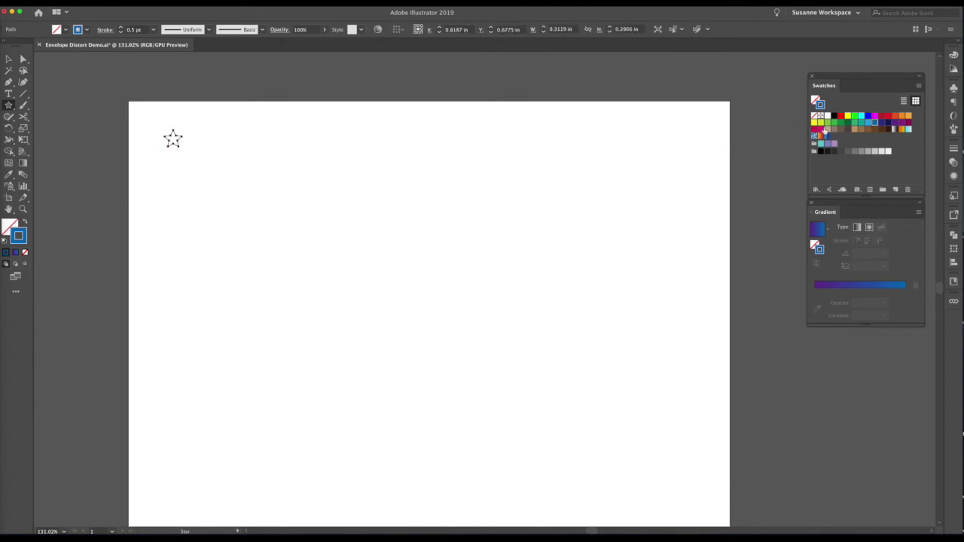
click(901, 119)
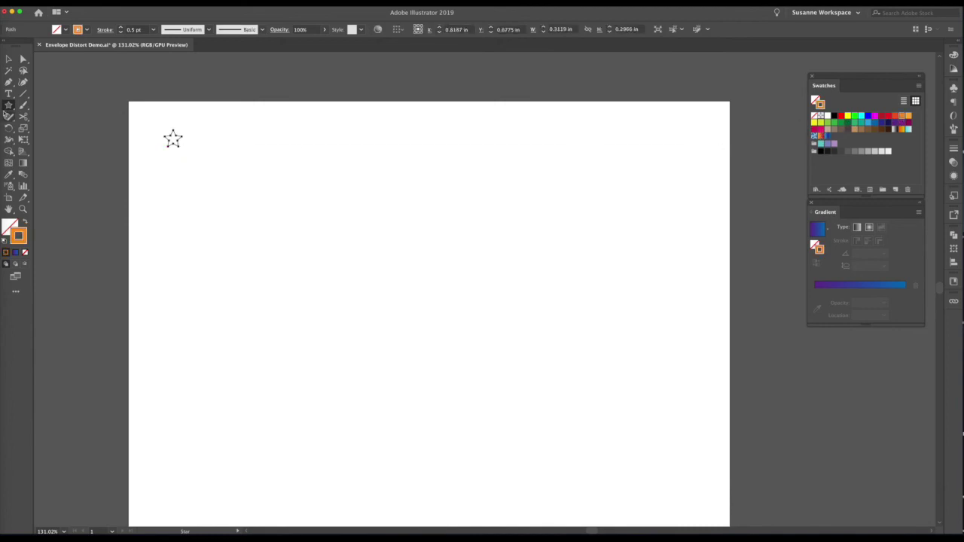
key(super+z)
click(9, 226)
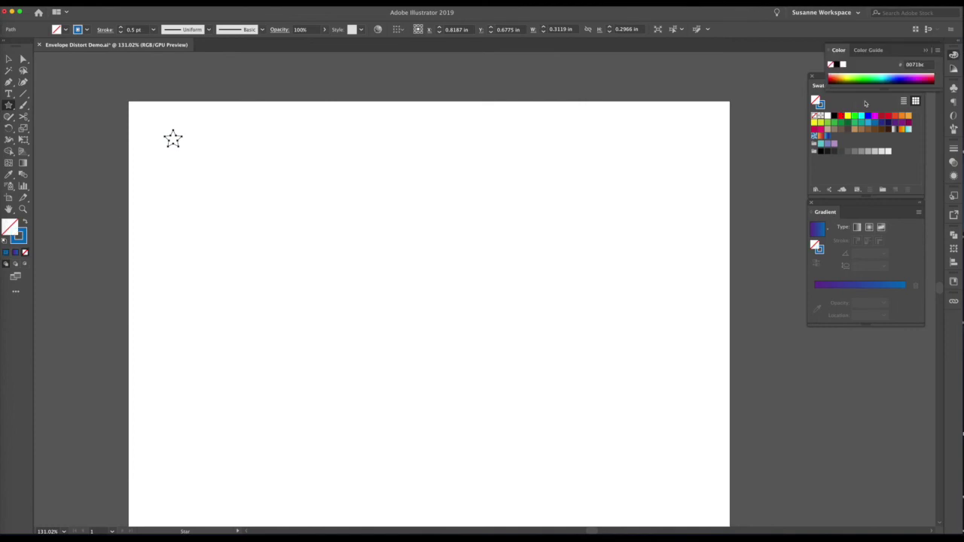
click(901, 118)
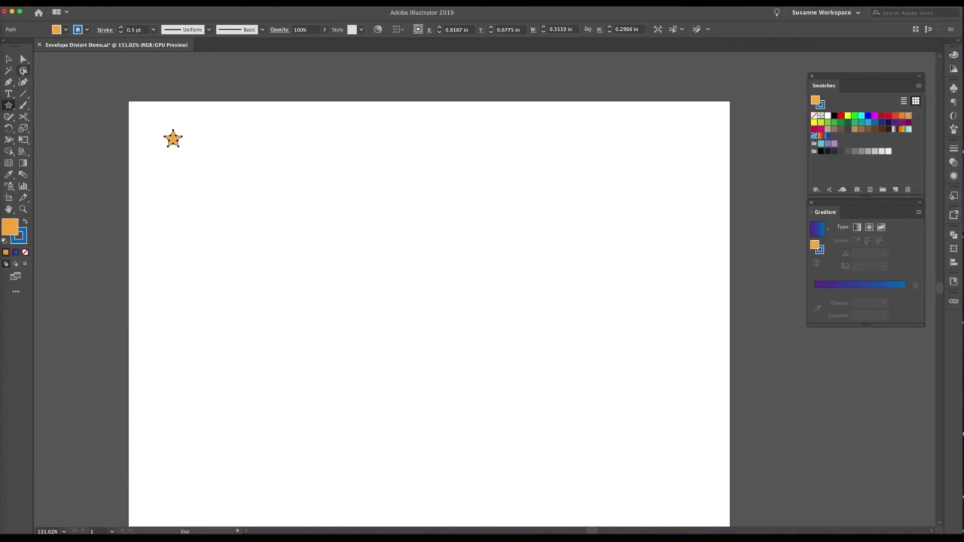
click(8, 58)
click(113, 99)
click(176, 144)
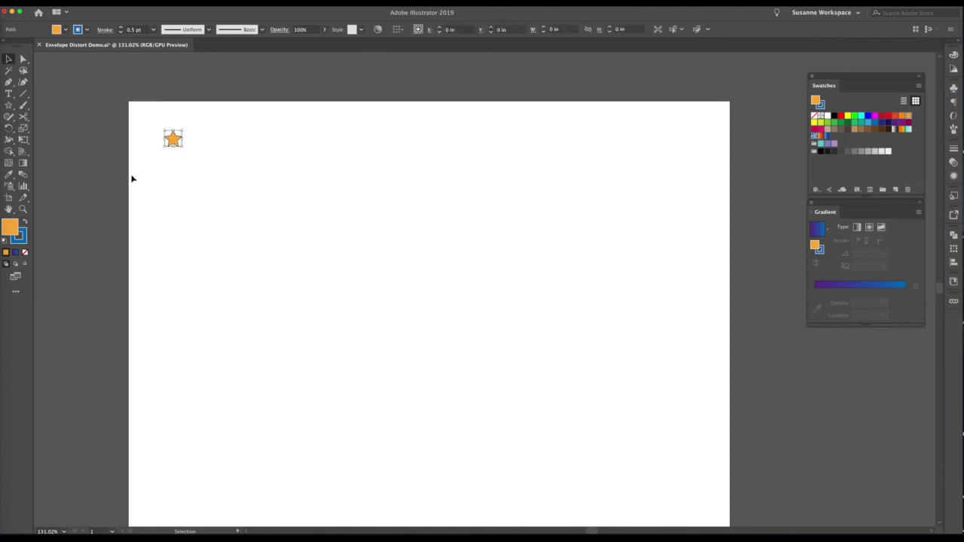
click(18, 237)
click(24, 252)
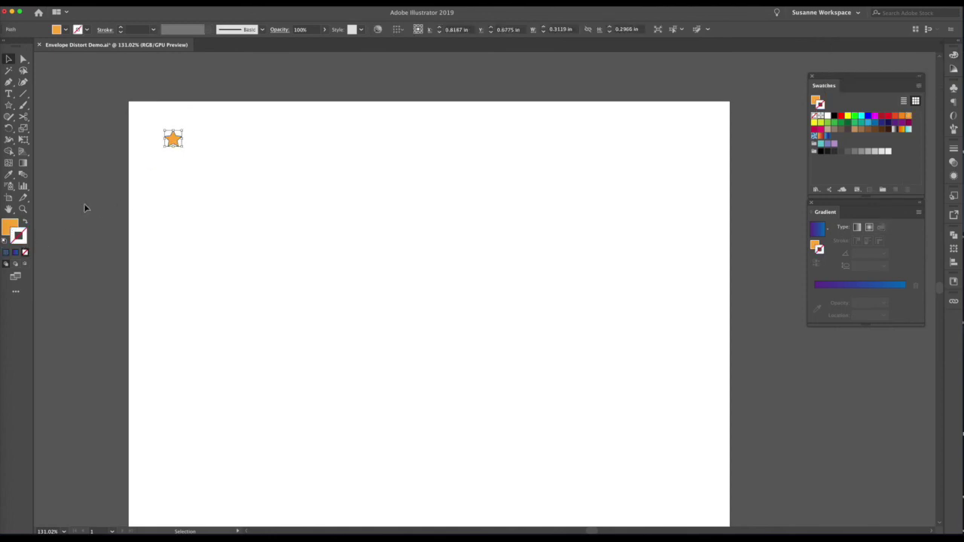
click(9, 226)
Copy the star repeatedly to the right into a row of ten stars.
click(131, 161)
drag(173, 139, 195, 139)
key(super+d)
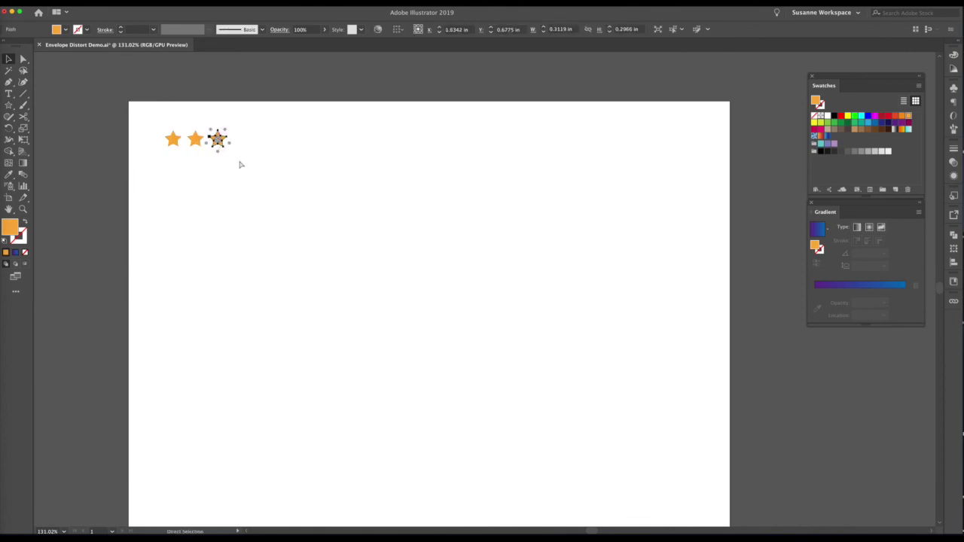
key(super+d)
key(super+d)
key(super+d)
key(super+d)
key(super+d)
key(super+d)
key(super+d)
drag(413, 168, 129, 108)
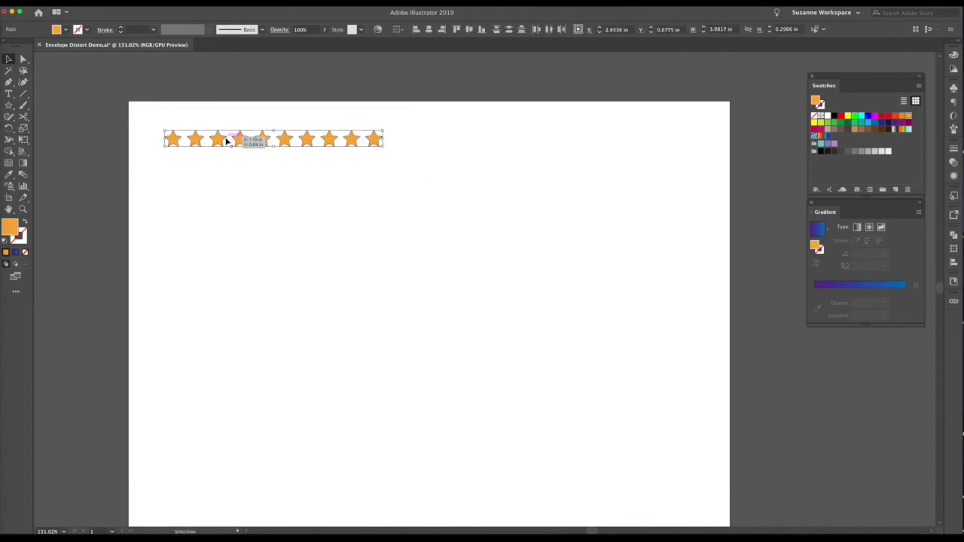
Repeat the row downward into ten rows, then duplicate the whole star grid to the right.
drag(239, 141, 240, 161)
key(super+d)
key(a)
key(super+d)
key(super+d)
key(super+d)
key(super+d)
key(super+d)
key(super+d)
key(super+d)
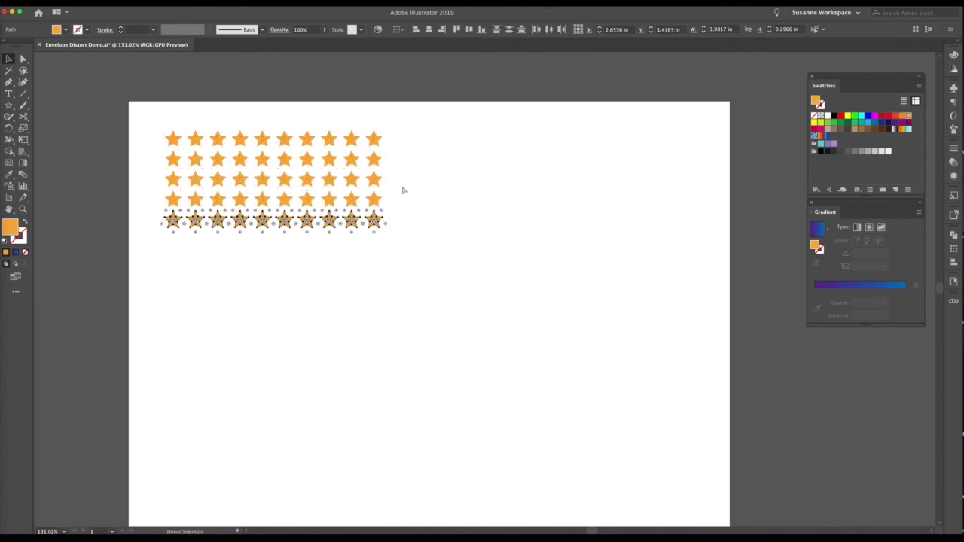
click(465, 218)
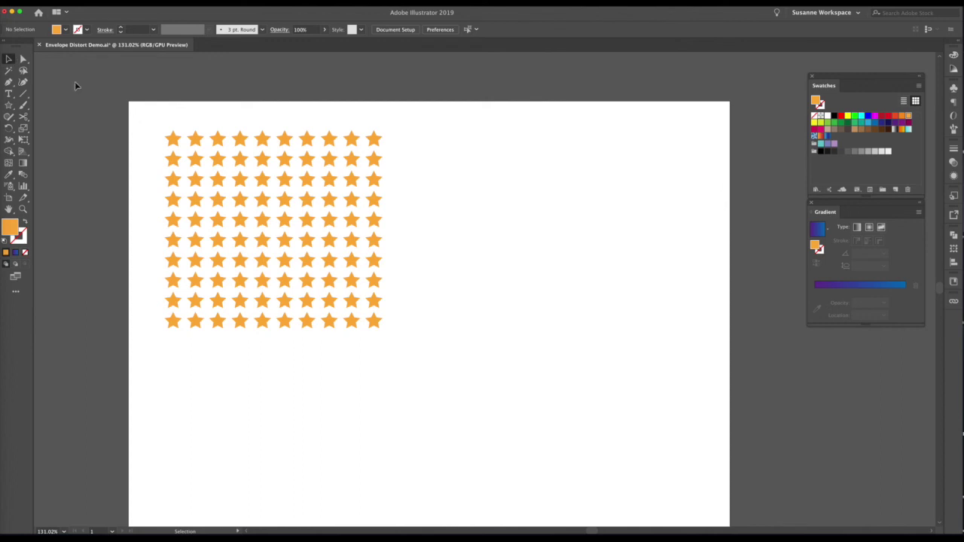
click(239, 277)
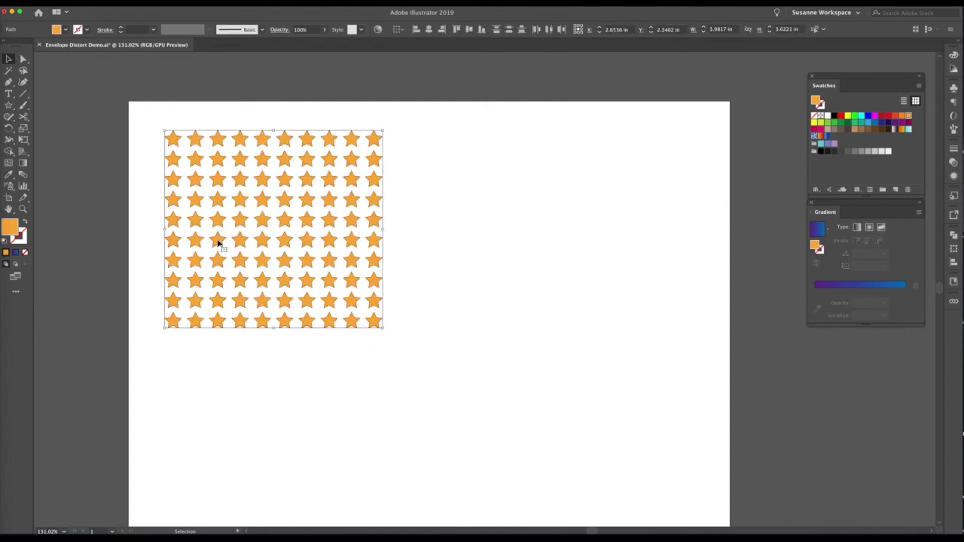
drag(218, 242, 508, 261)
Warp the left star grid with the Fish envelope style at 48% bend, then scale it down slightly.
drag(401, 119, 153, 348)
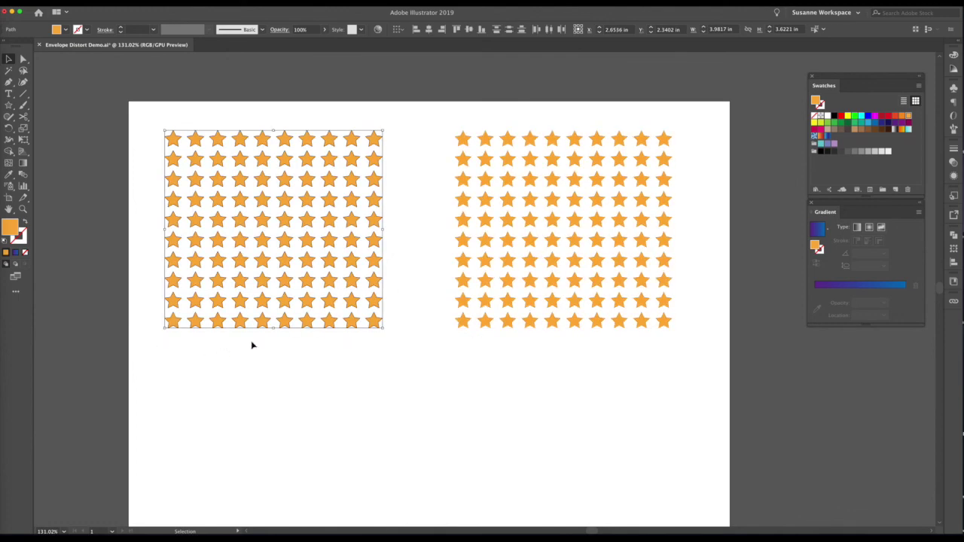
click(84, 2)
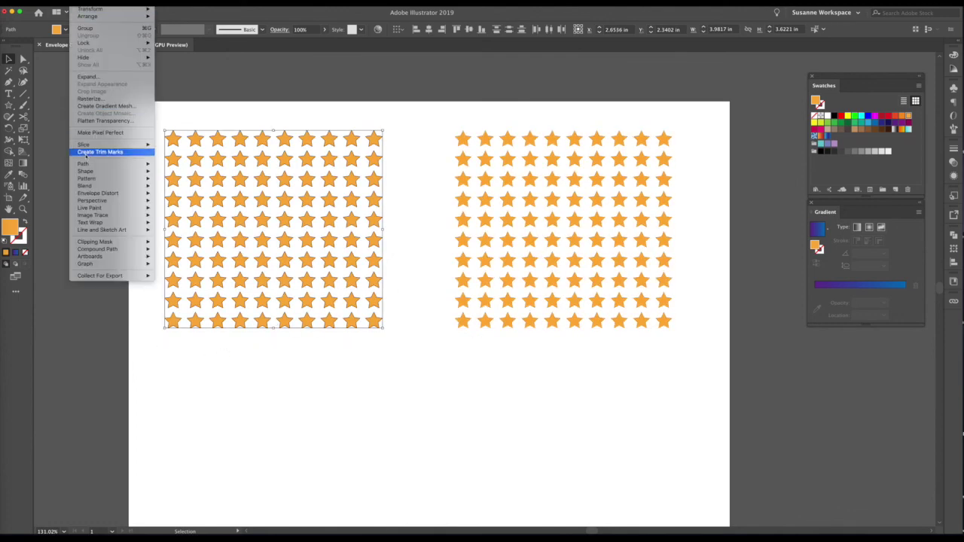
mouse_move(85, 195)
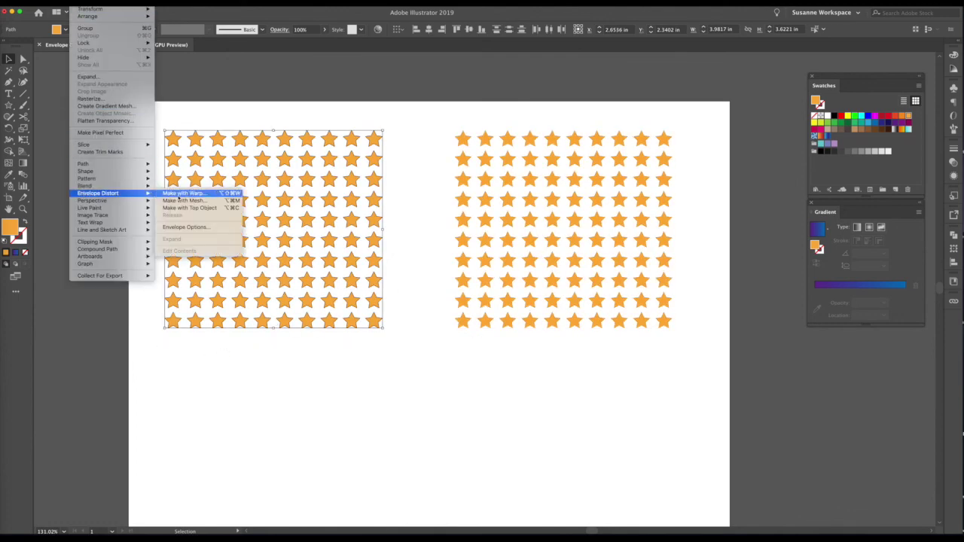
click(179, 194)
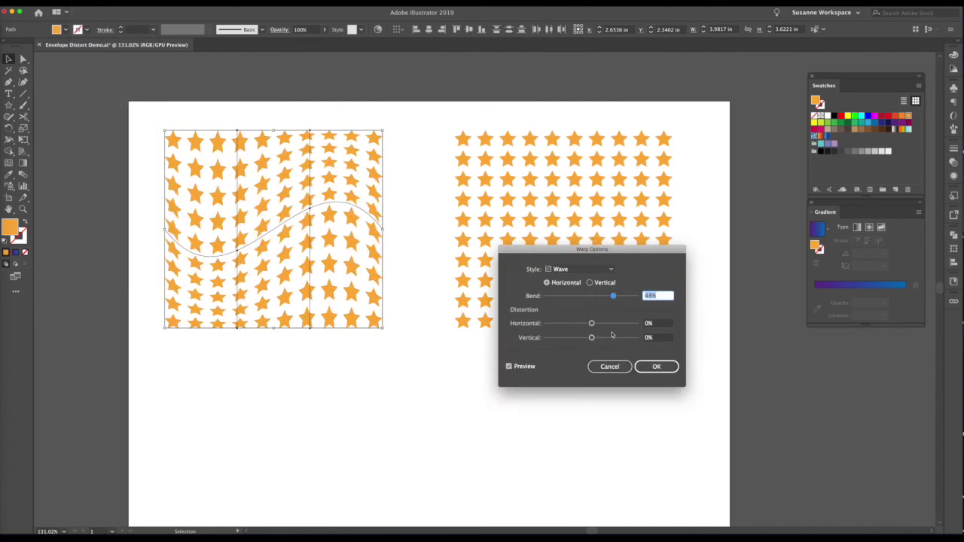
click(587, 269)
click(567, 379)
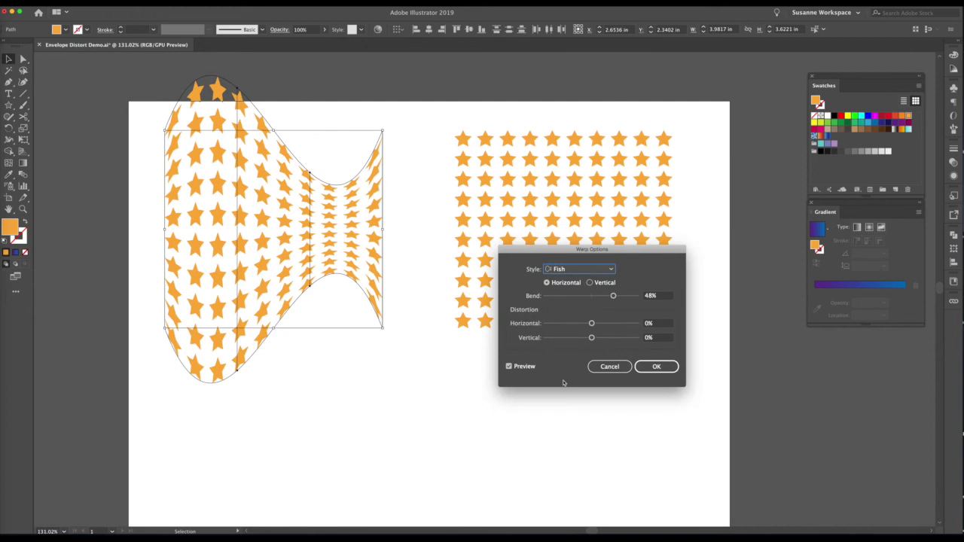
click(657, 367)
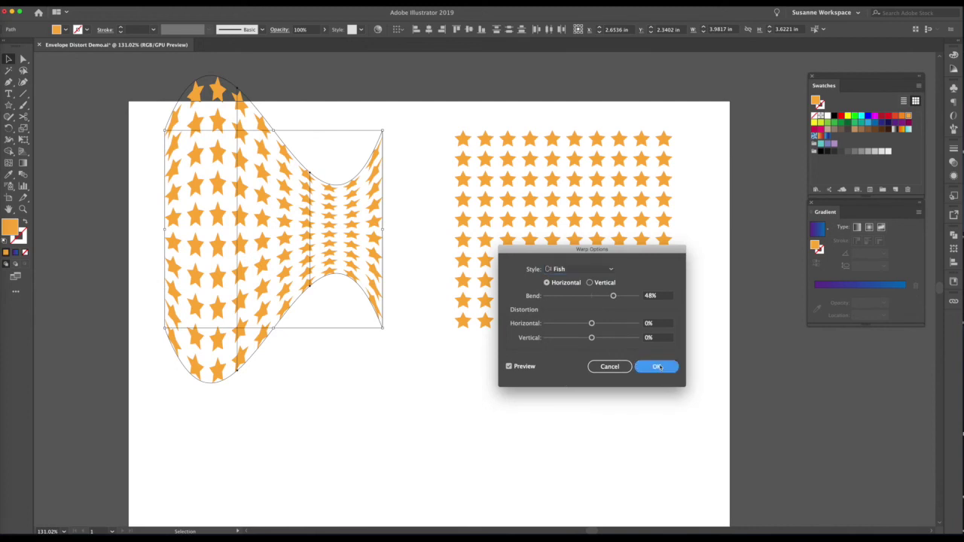
drag(382, 75, 350, 121)
click(435, 128)
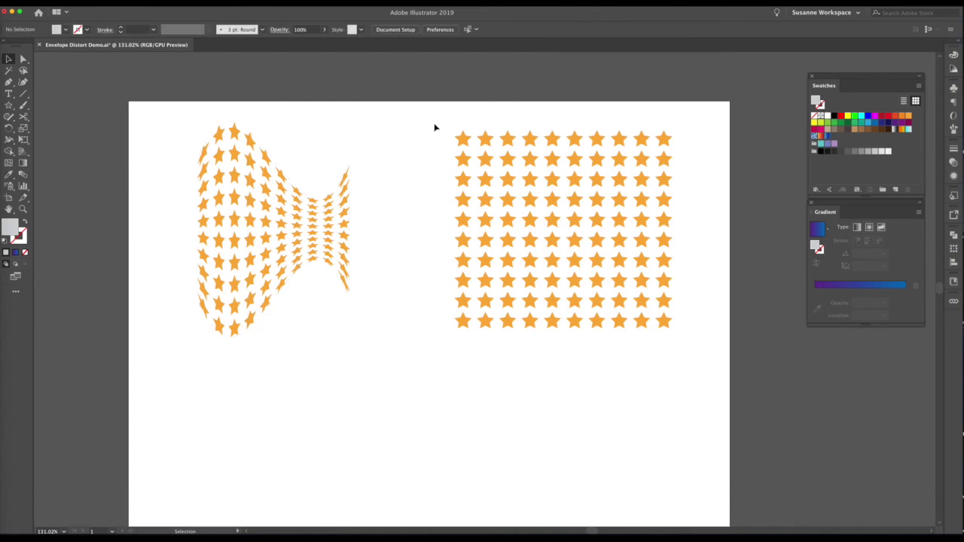
Draw a circle centred over the right star grid with white fill and black outline.
drag(538, 174, 712, 327)
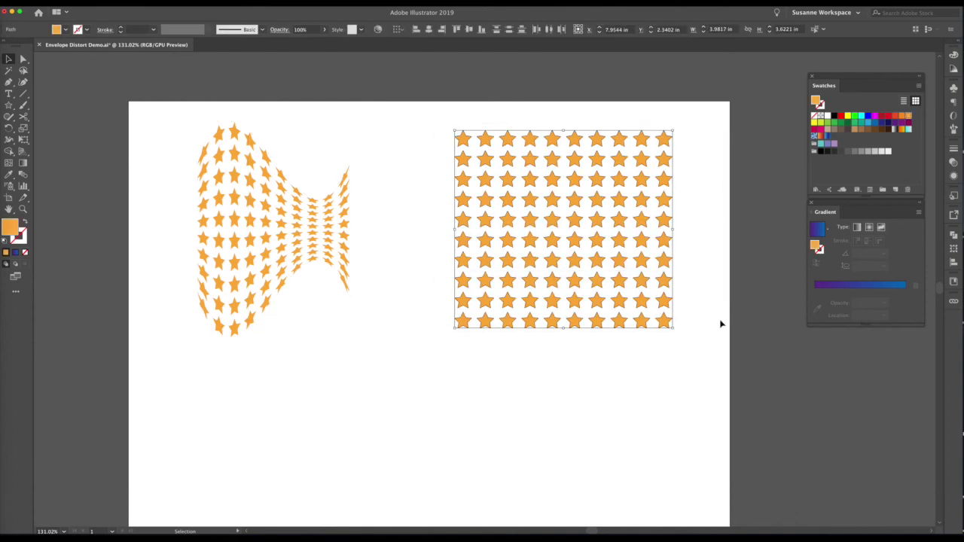
click(721, 324)
drag(11, 109, 39, 128)
drag(478, 148, 663, 300)
click(8, 59)
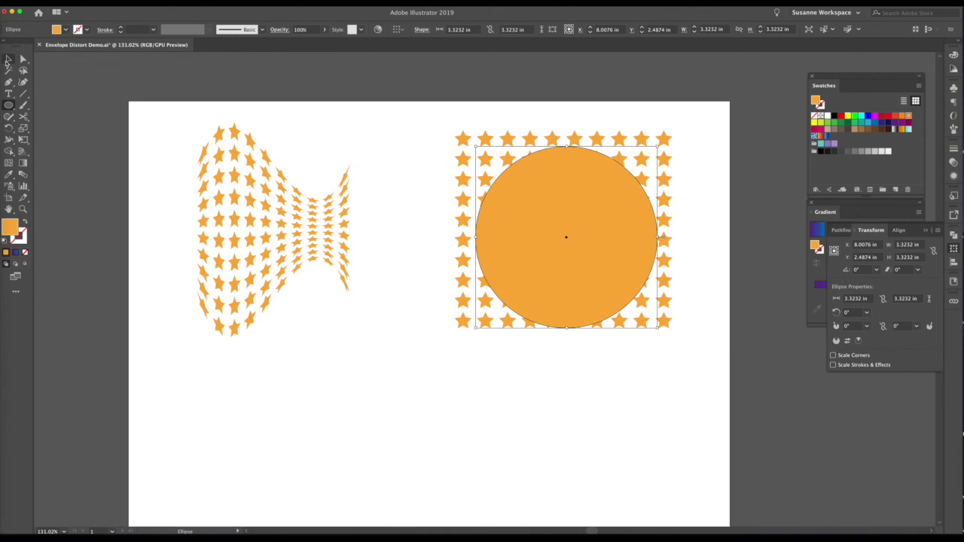
drag(605, 226, 614, 216)
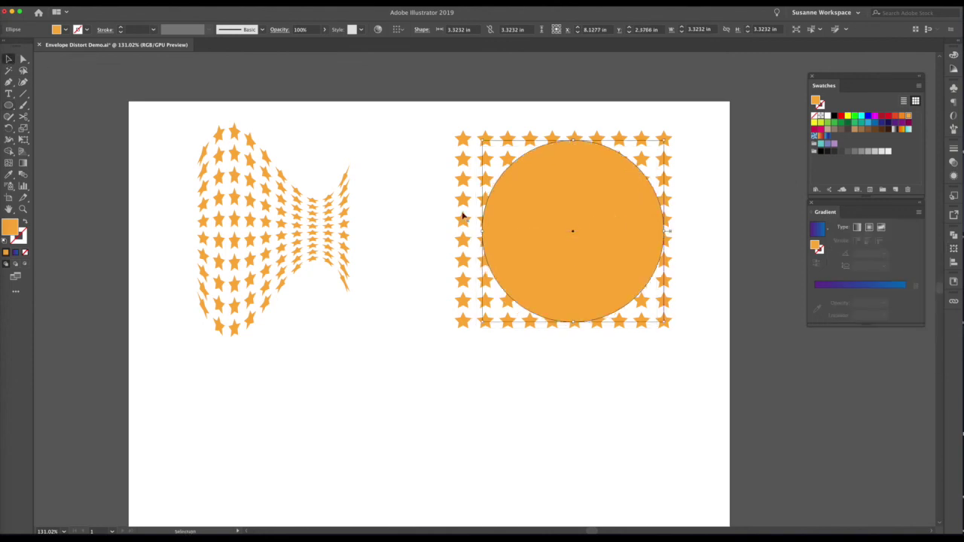
click(4, 240)
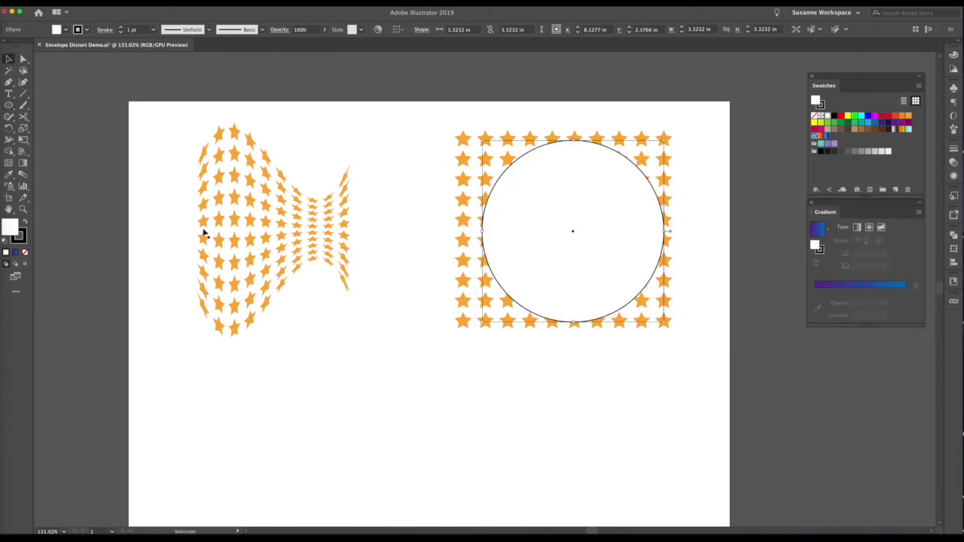
Envelope the right star grid into the circle using Envelope Distort > Make with Top Object.
drag(439, 136, 703, 360)
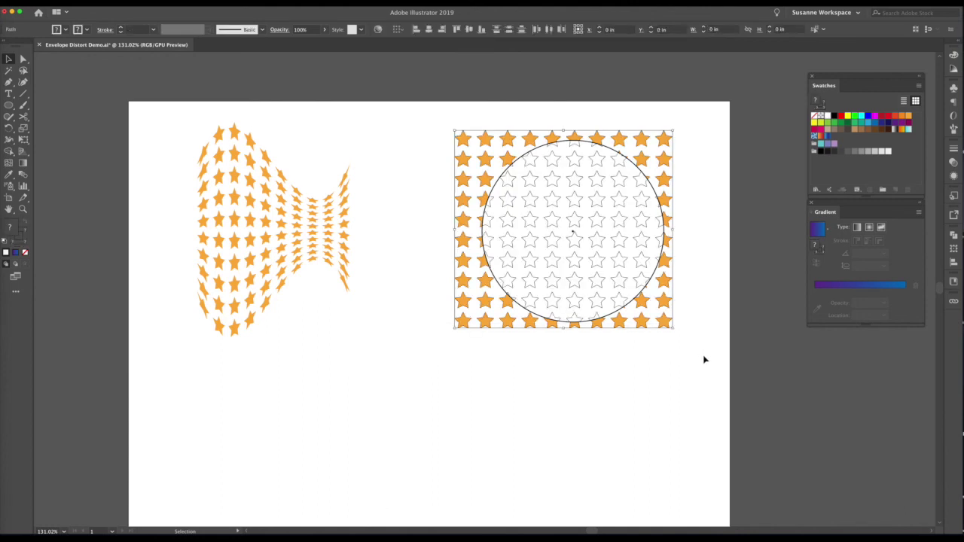
click(84, 1)
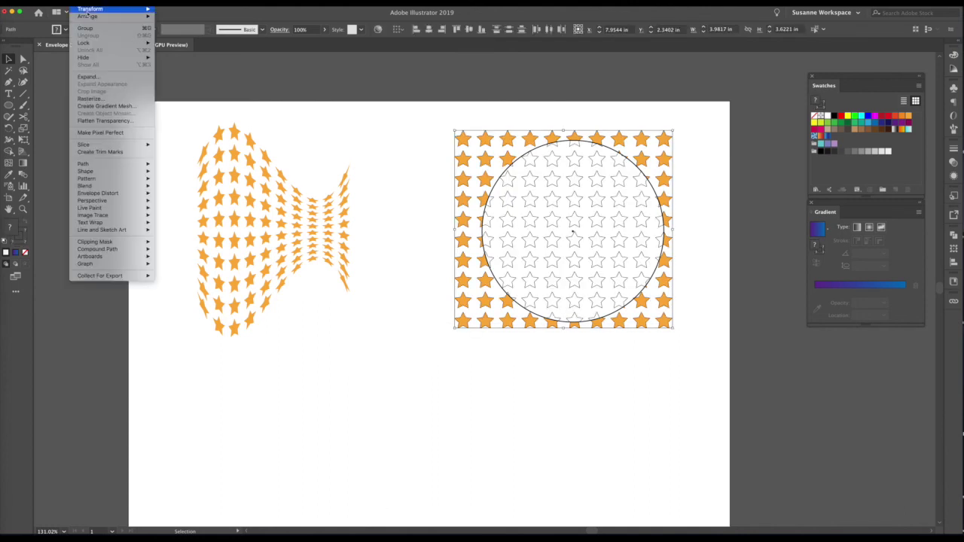
mouse_move(94, 197)
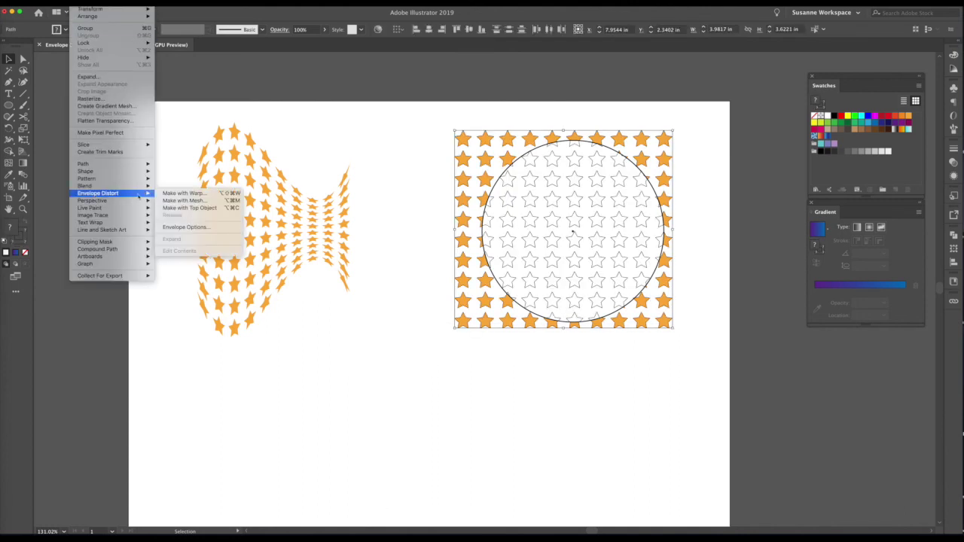
click(195, 209)
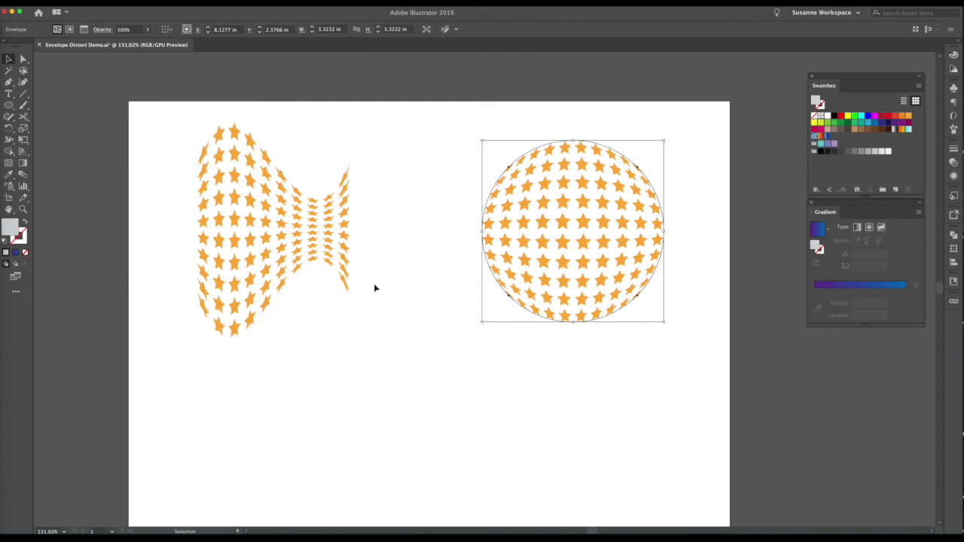
click(368, 311)
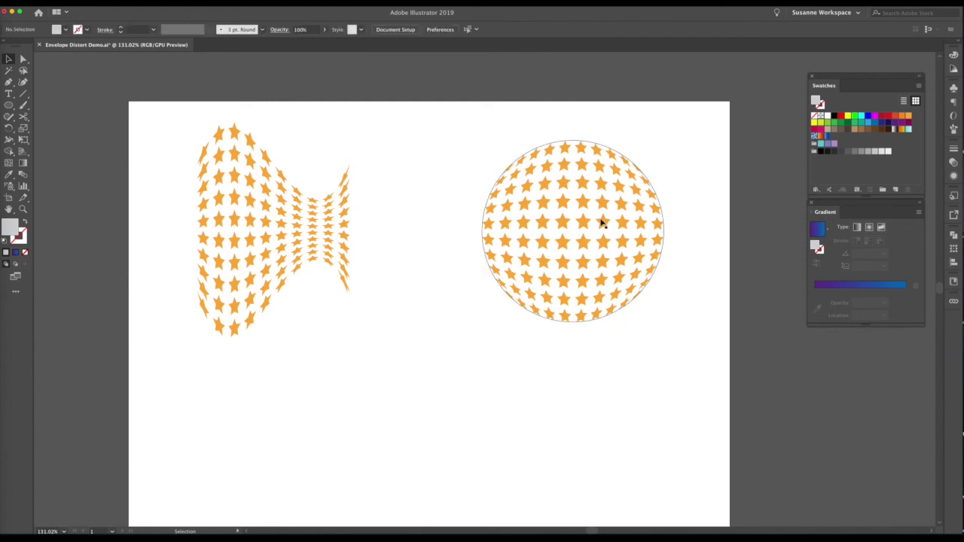
Draw a small blue hexagon about 0.6 in wide below the fish shape.
scroll(415, 213, down, 2)
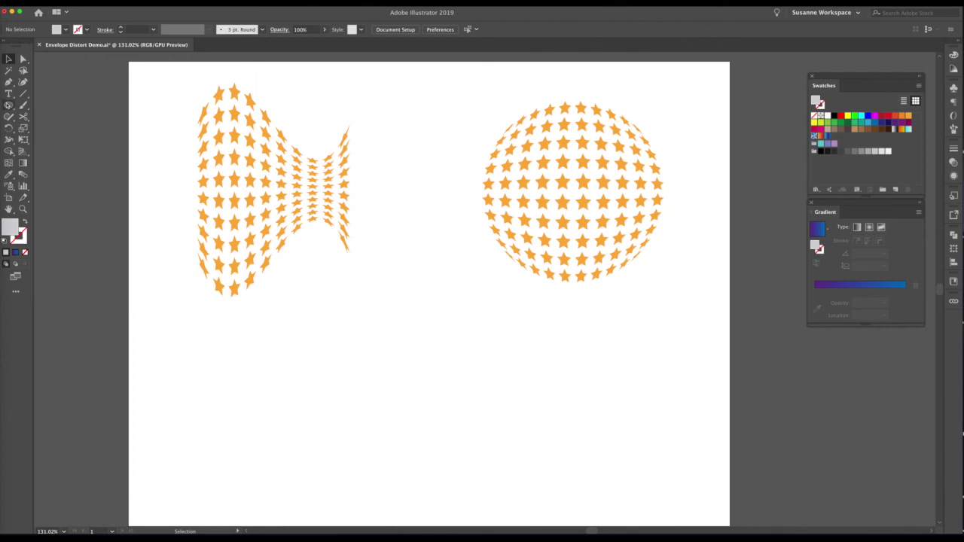
click(9, 105)
click(55, 139)
drag(324, 319, 348, 333)
key(v)
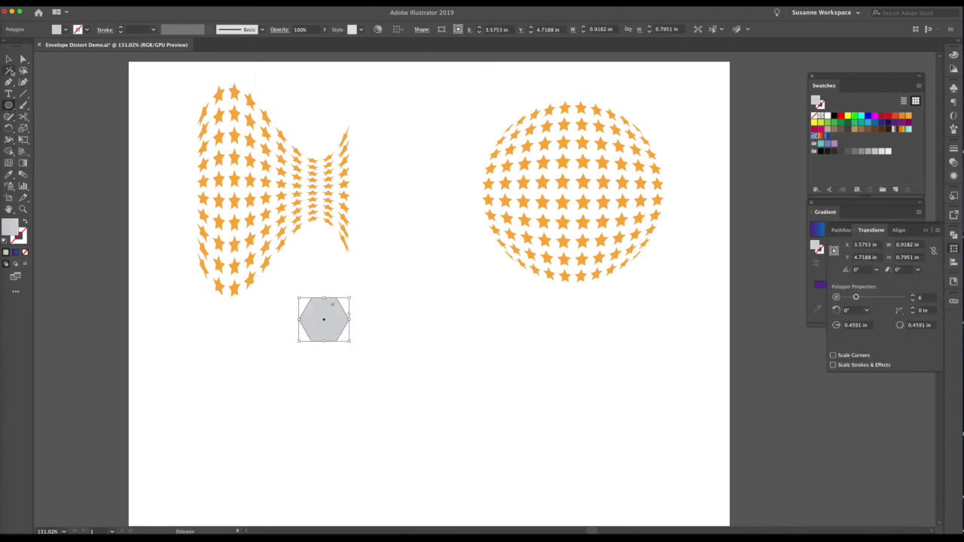
drag(351, 300, 341, 305)
click(868, 122)
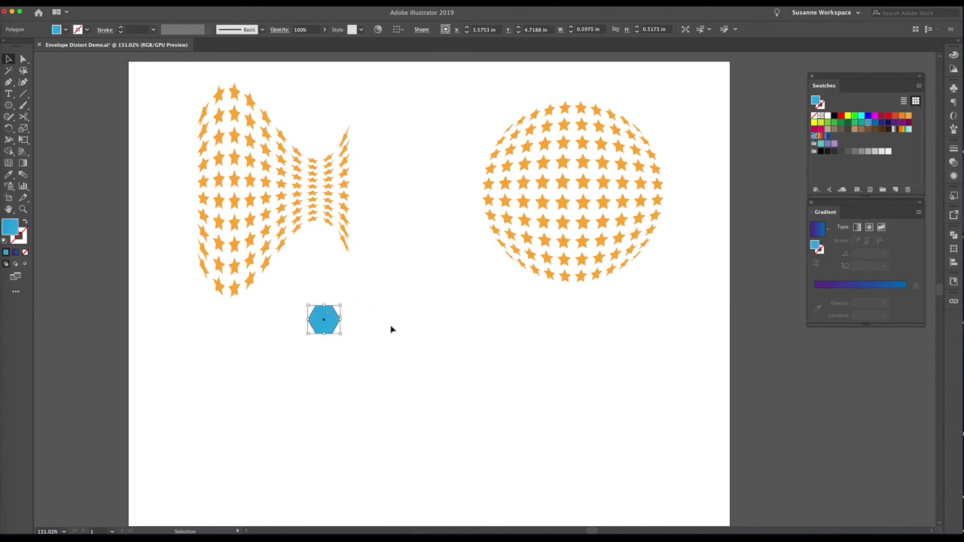
Duplicate the hexagon into a row of six, repeat into five rows, and select the grid.
drag(325, 327, 366, 327)
key(super+d)
key(super+d)
key(super+d)
key(super+d)
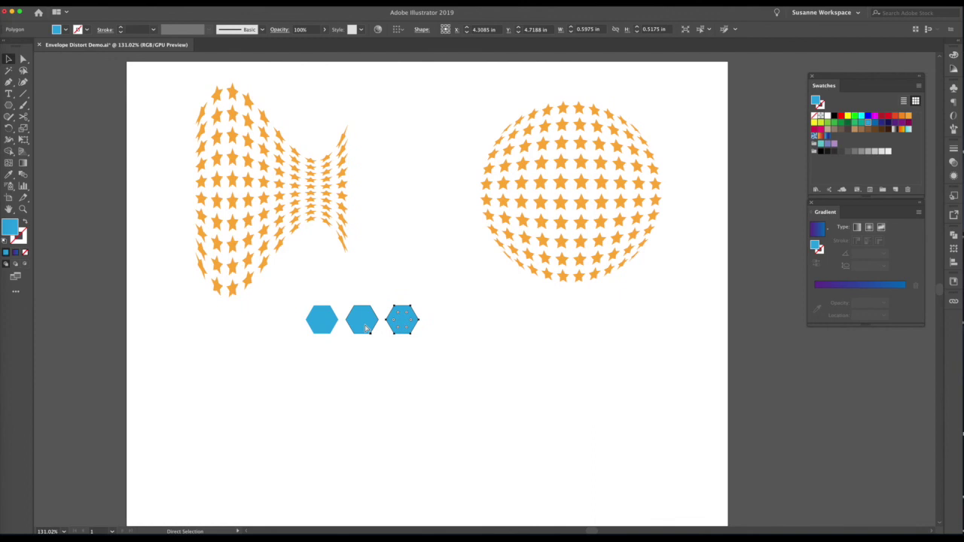
drag(539, 364, 322, 363)
key(super+d)
key(super+d)
key(super+d)
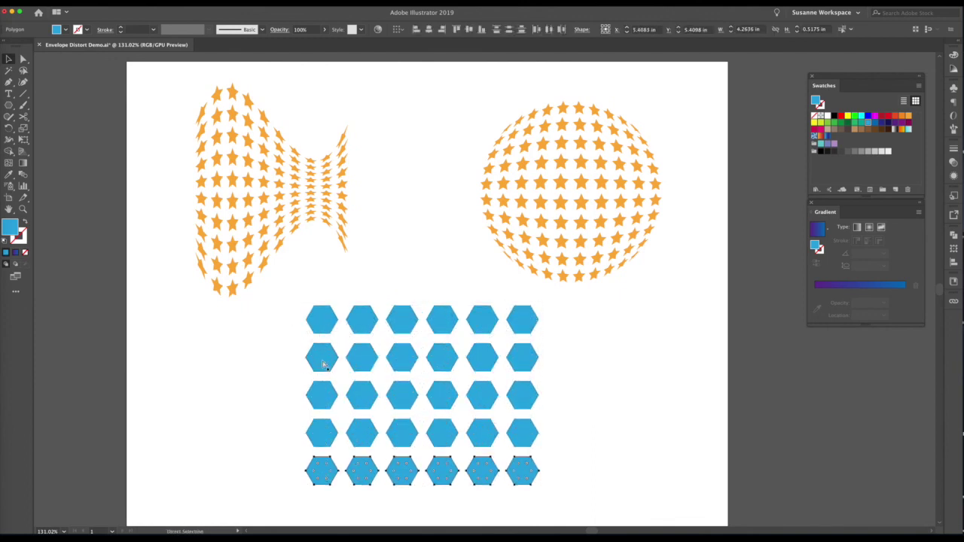
drag(246, 318, 568, 492)
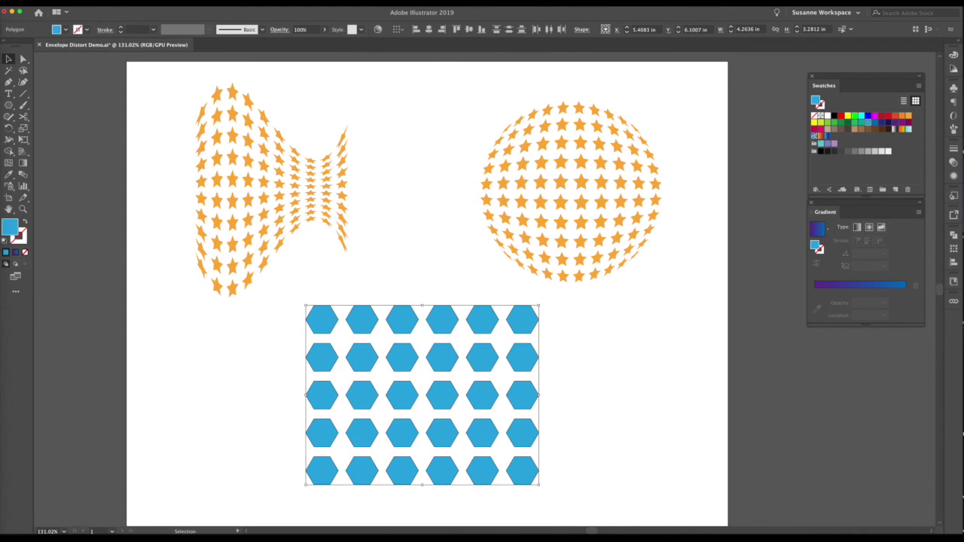
click(84, 1)
mouse_move(80, 194)
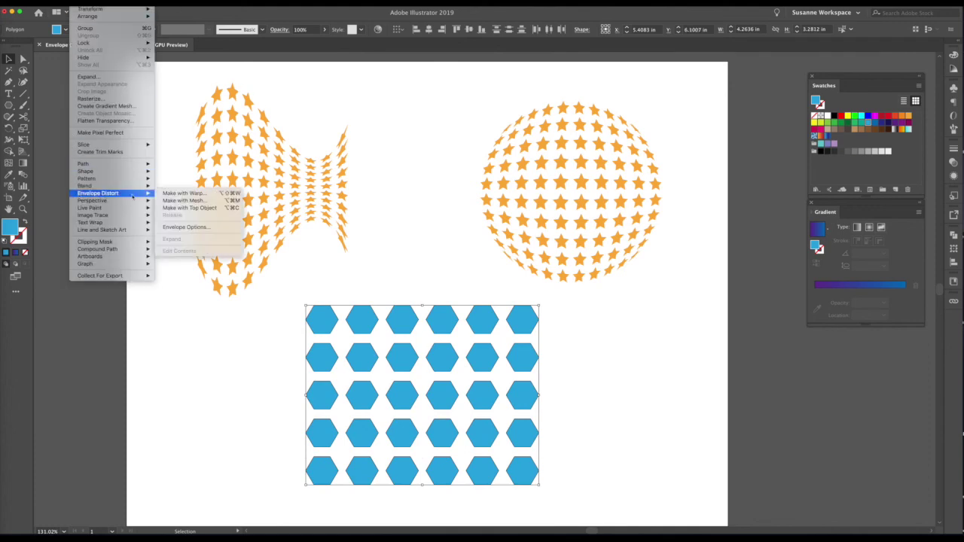
Apply a 4 by 4 mesh envelope to the hexagon grid and drag mesh points to warp it.
click(220, 201)
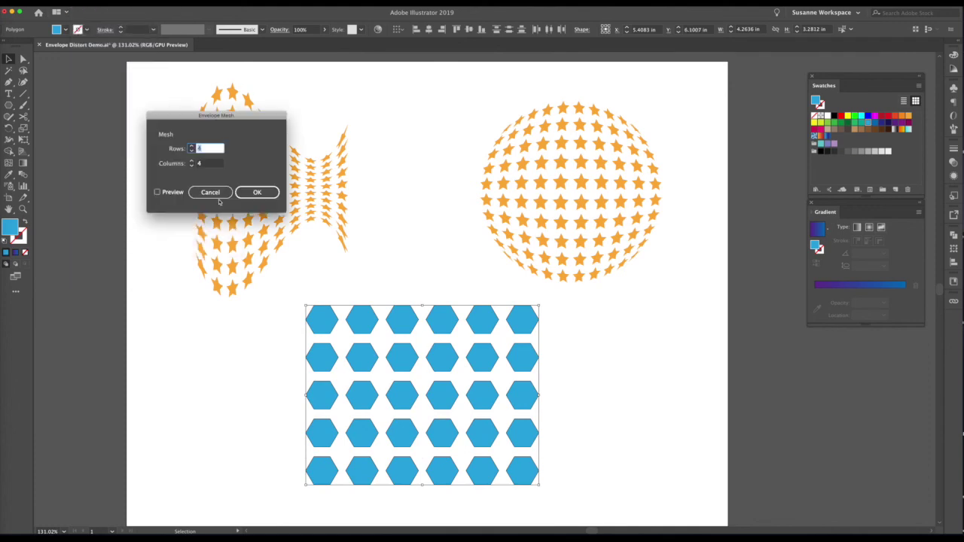
click(253, 193)
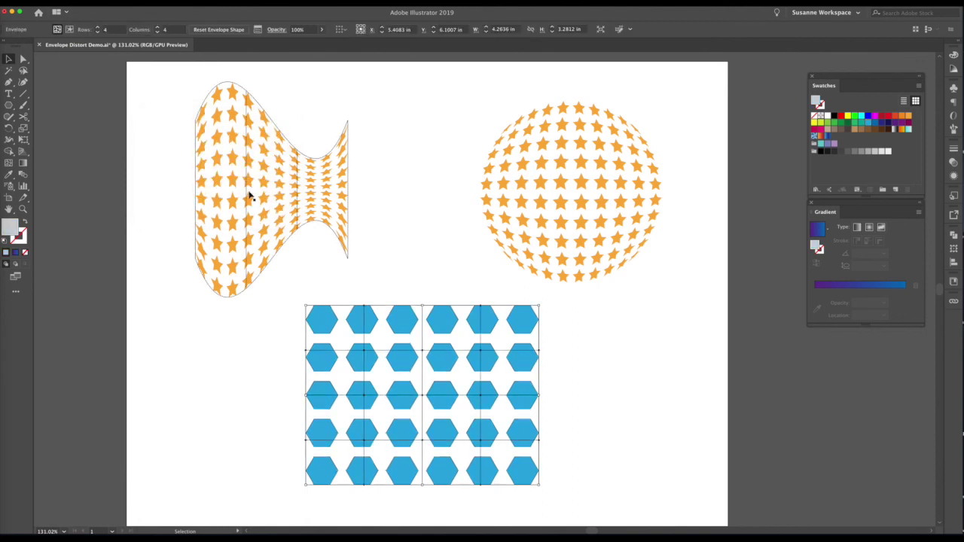
click(23, 58)
drag(364, 352, 388, 351)
drag(491, 389, 471, 355)
drag(373, 428, 394, 414)
Deselect the warped hexagon grid and undo it off the artboard.
click(9, 58)
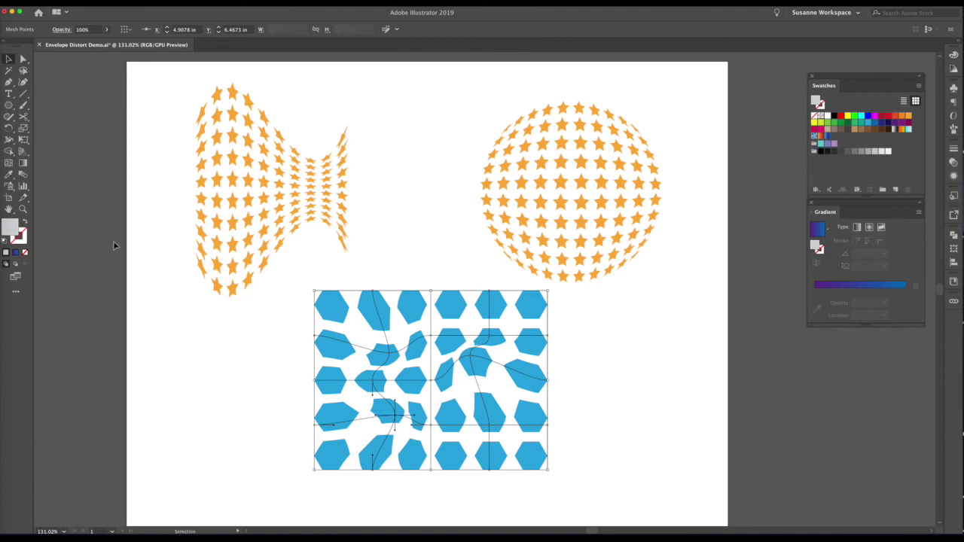
click(156, 386)
key(ctrl+z)
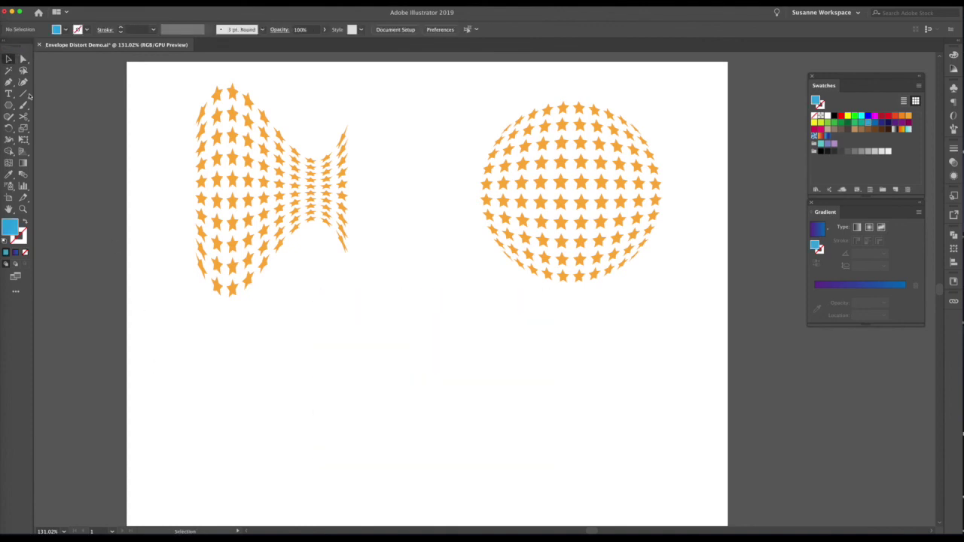
Draw a 0.1692 in blue circle and copy it sideways into a row.
click(8, 105)
drag(8, 105, 66, 127)
drag(301, 331, 311, 339)
click(8, 58)
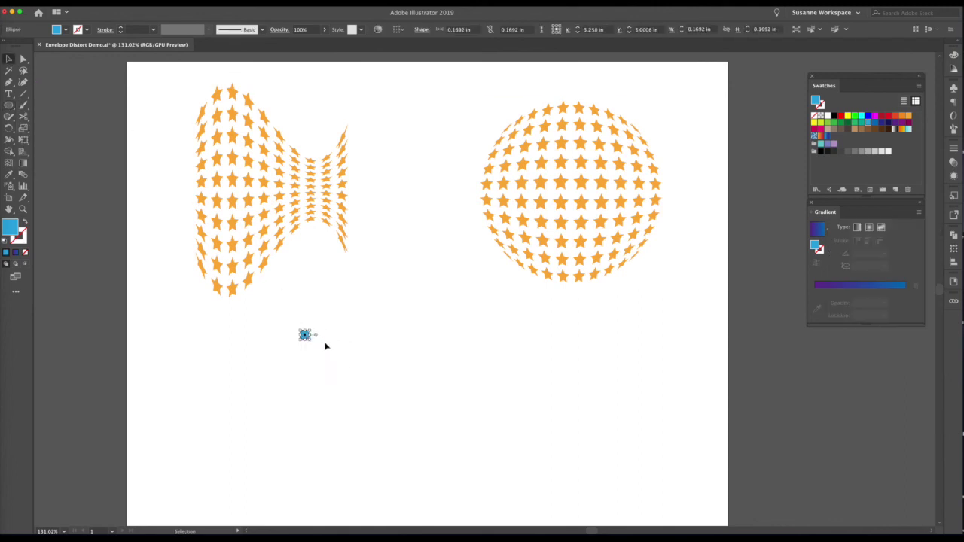
drag(305, 338, 316, 336)
key(super+d)
key(super+d)
key(super+d)
key(super+d)
key(super+d)
key(super+d)
key(super+d)
key(super+d)
key(super+d)
key(super+d)
key(super+d)
key(super+d)
key(super+d)
key(super+d)
key(super+d)
key(super+d)
key(super+d)
key(super+d)
key(super+d)
key(super+d)
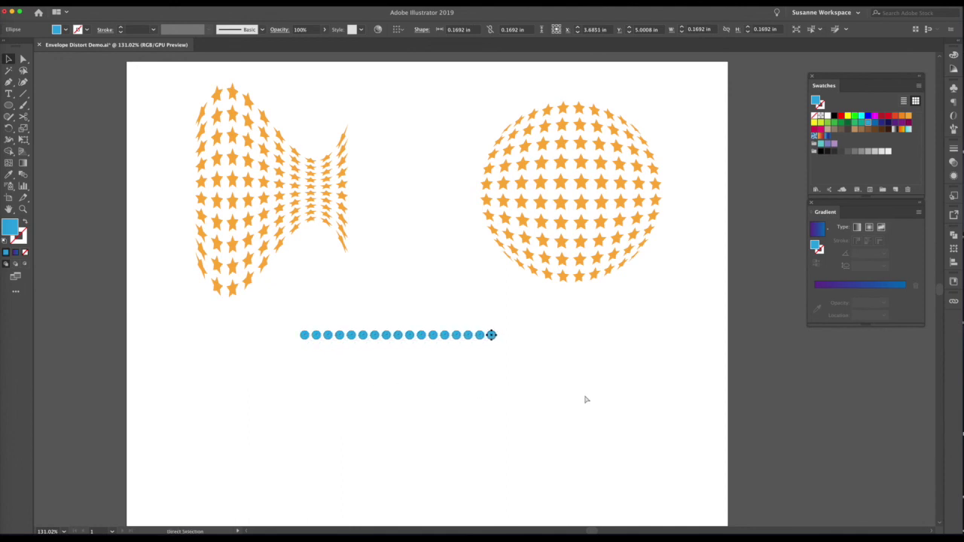
Copy the row of circles downward repeatedly into a large block and select all of it.
drag(603, 400, 304, 349)
key(super+d)
key(super+d)
key(super+d)
key(super+d)
key(super+d)
key(super+d)
key(ctrl+d)
key(ctrl+d)
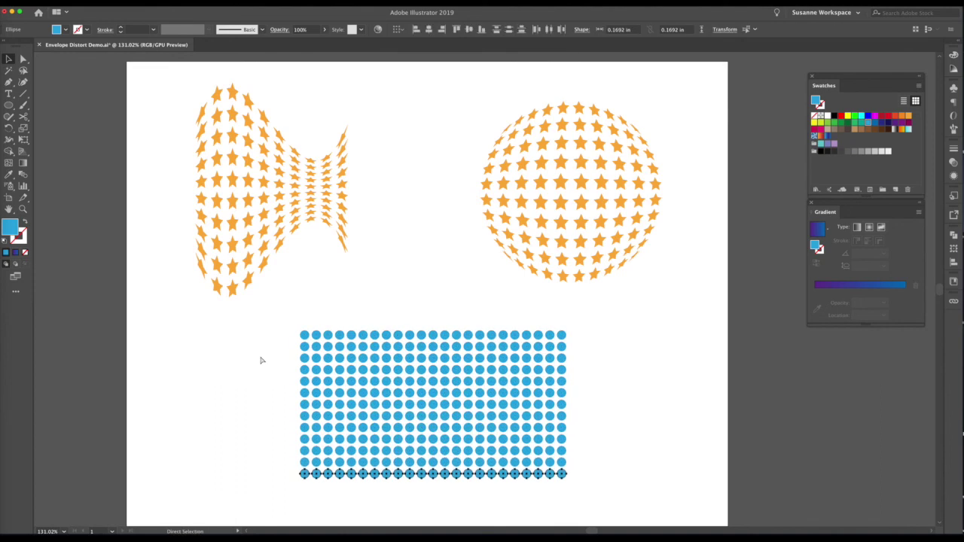
drag(270, 335, 601, 520)
click(84, 0)
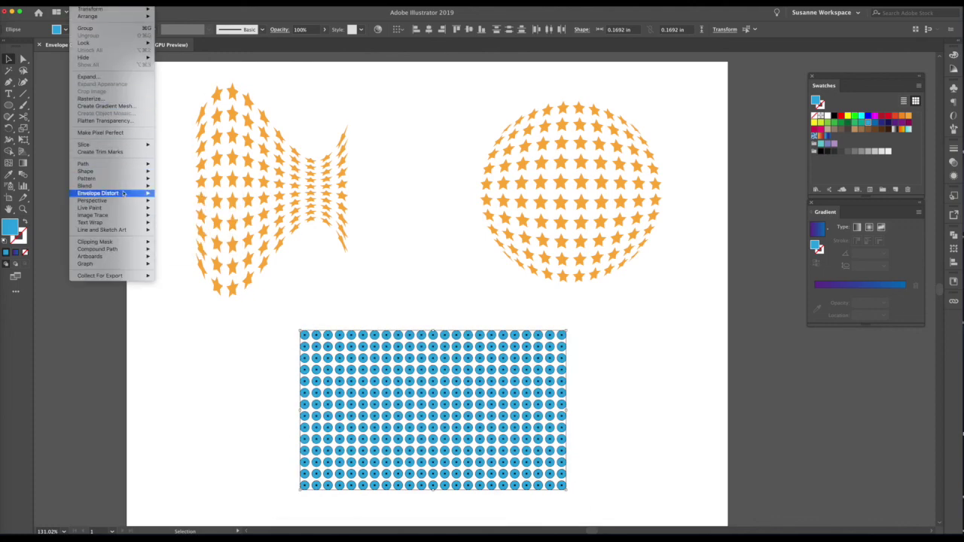
Apply a 4 by 4 envelope mesh to the blue dot grid with preview on.
mouse_move(150, 194)
click(177, 201)
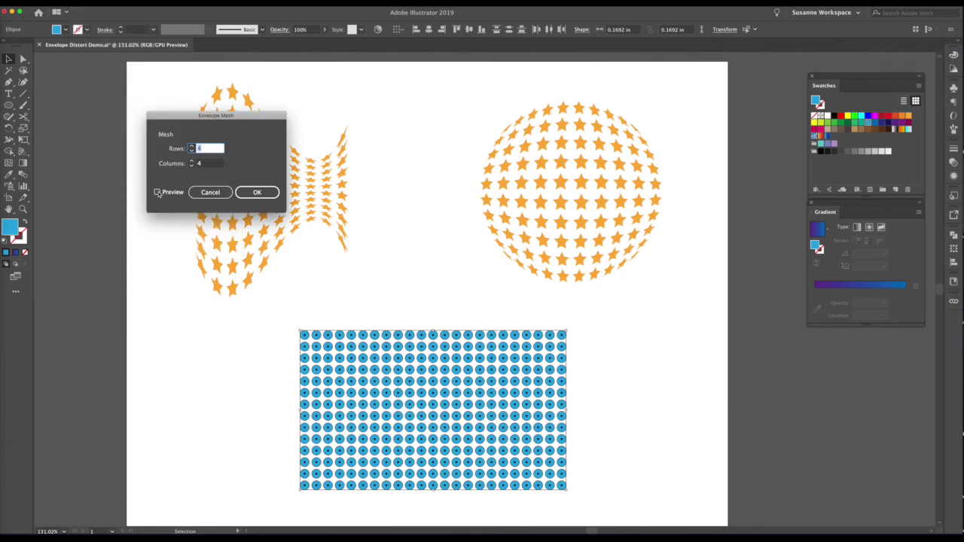
click(158, 193)
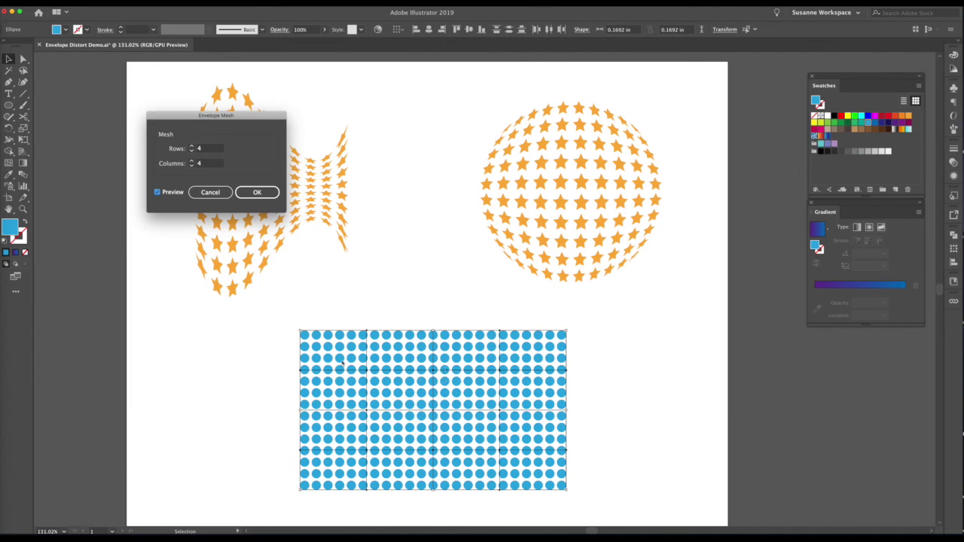
click(257, 192)
Drag five mesh points with Direct Selection to swirl the dots into wavy ovals.
key(a)
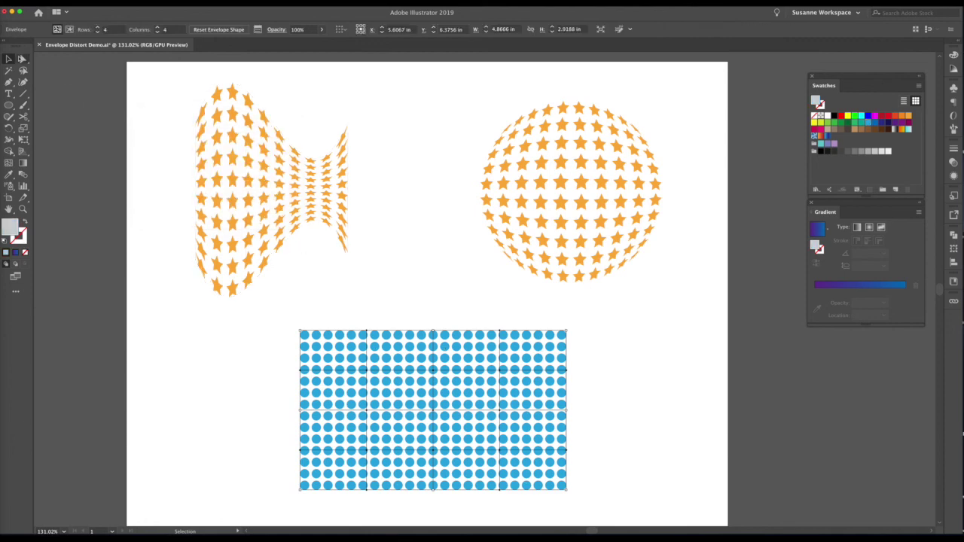
mouse_move(366, 375)
mouse_down()
mouse_move(376, 378)
mouse_move(372, 387)
mouse_move(356, 379)
mouse_up()
drag(444, 418, 463, 390)
drag(508, 455, 496, 475)
drag(508, 373, 543, 375)
drag(374, 455, 341, 469)
Move the warped dot grid slightly up-left, then deselect it.
click(8, 59)
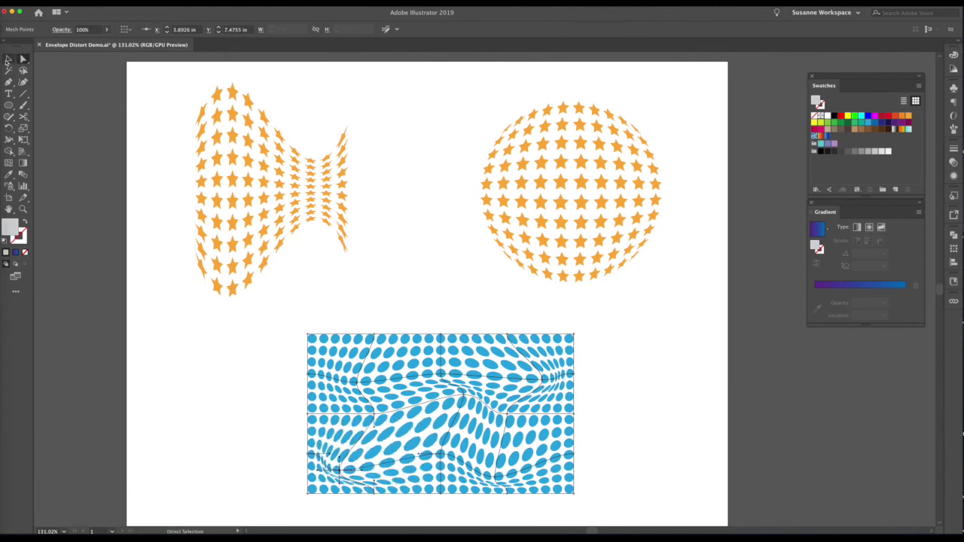
click(107, 241)
drag(322, 339, 314, 322)
click(659, 370)
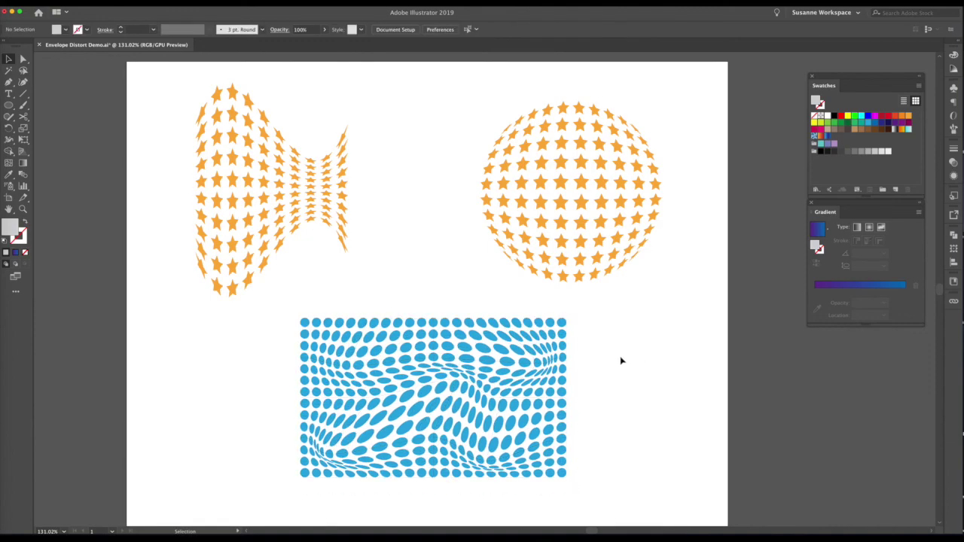